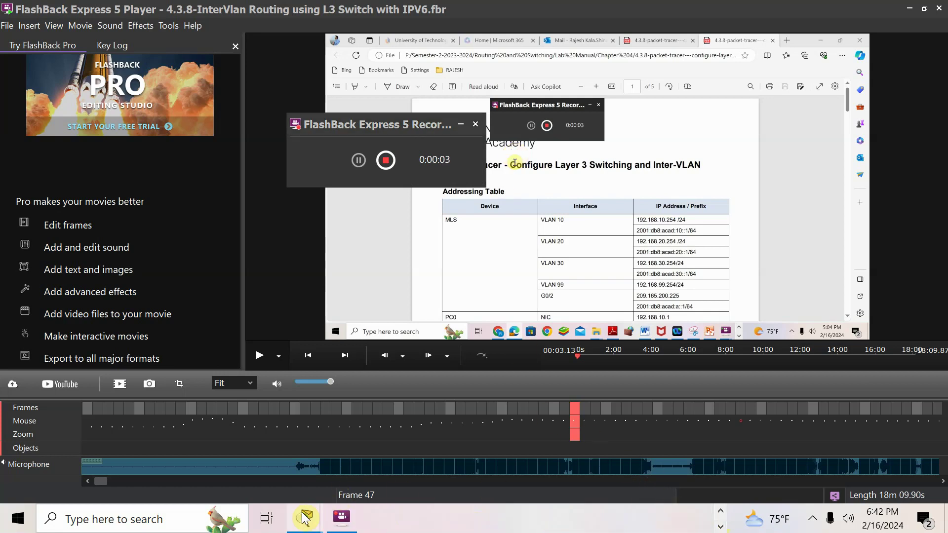
Step: Bring the PT Activity instructions window to the front over the FlashBack player
{"action": "mouse_move", "coordinate": [306, 516]}
{"action": "left_click", "coordinate": [665, 411]}
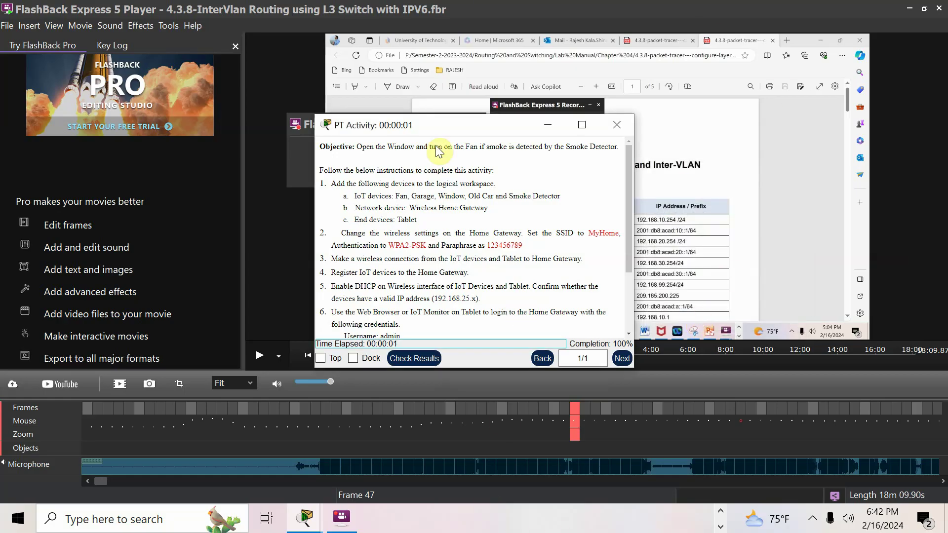
Step: Move the PT Activity instructions window to the right, beside the Packet Tracer workspace
{"action": "left_click", "coordinate": [306, 517]}
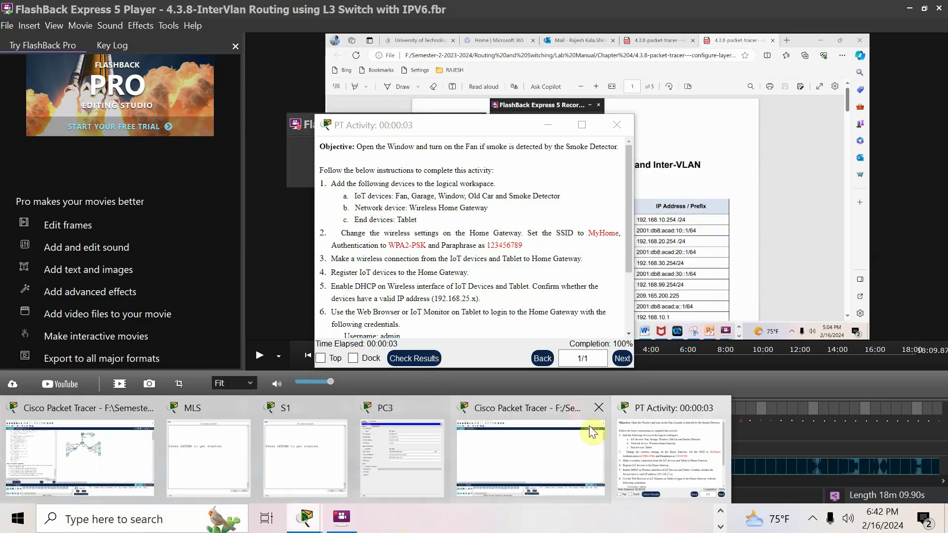
{"action": "left_click", "coordinate": [583, 413]}
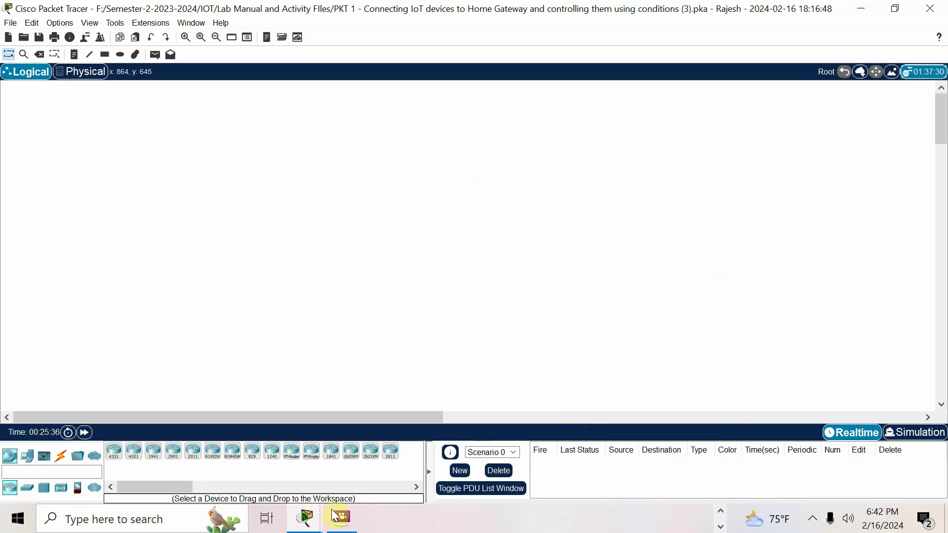
{"action": "left_click", "coordinate": [306, 518]}
{"action": "left_click", "coordinate": [654, 407]}
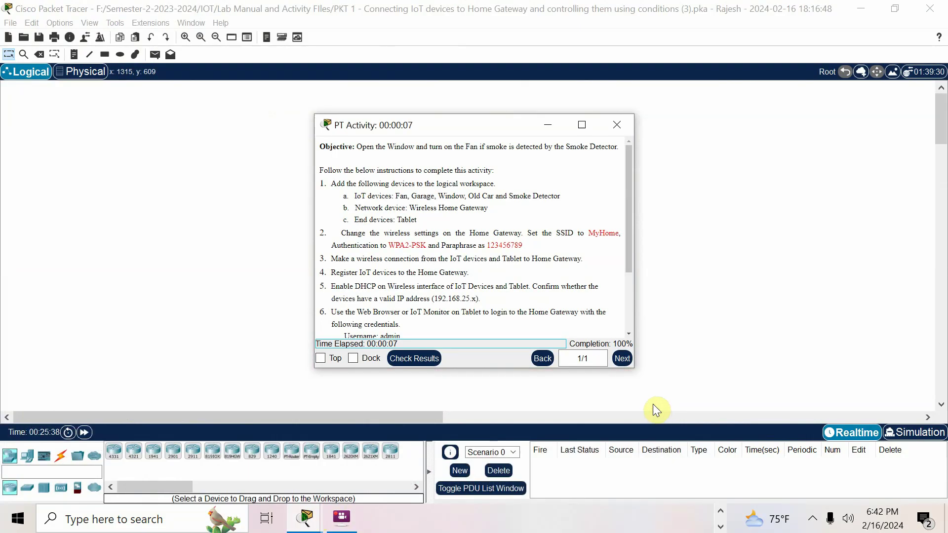
{"action": "left_click_drag", "start_coordinate": [415, 125], "coordinate": [631, 124]}
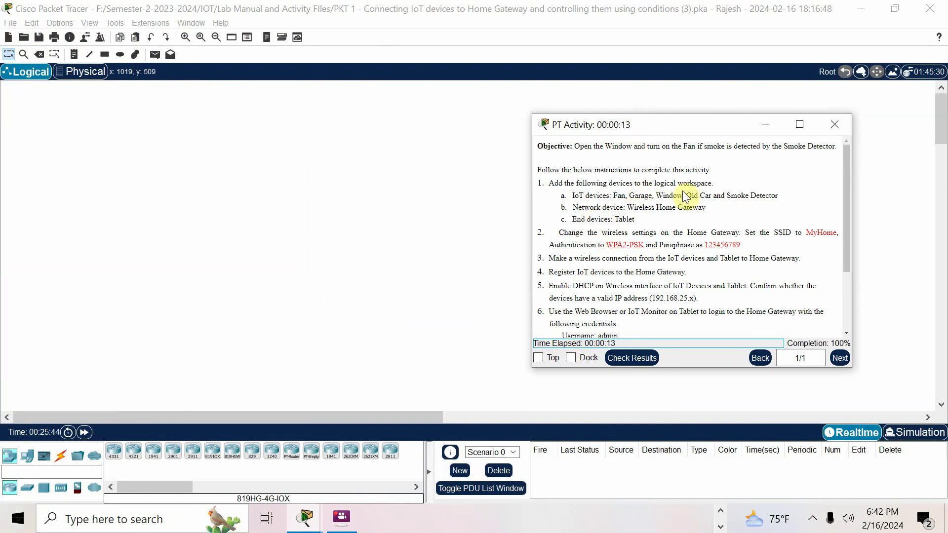
Step: Place a Ceiling Fan and a Window on the Logical workspace
{"action": "left_click", "coordinate": [89, 470]}
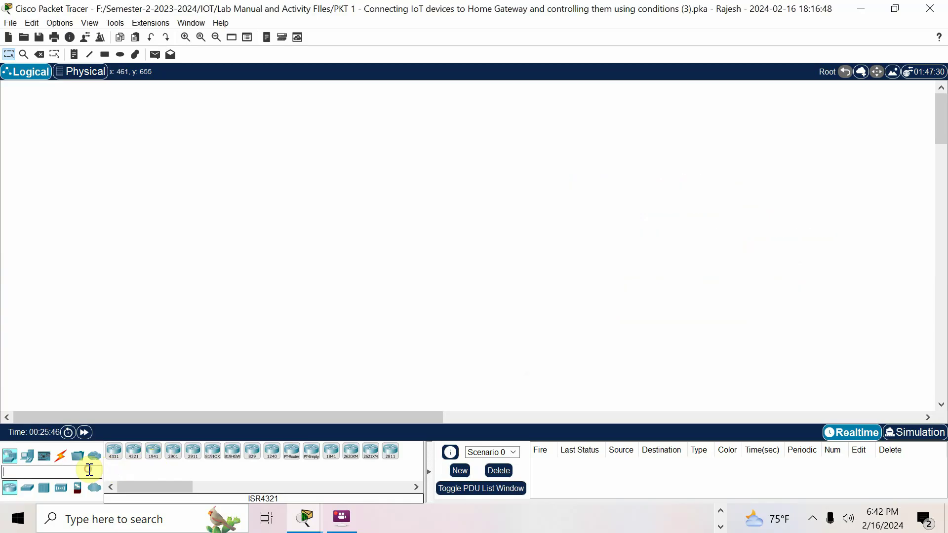
{"action": "type", "text": "fa"}
{"action": "left_click", "coordinate": [114, 455]}
{"action": "left_click", "coordinate": [105, 253]}
{"action": "left_click", "coordinate": [65, 468]}
{"action": "type", "text": "win"}
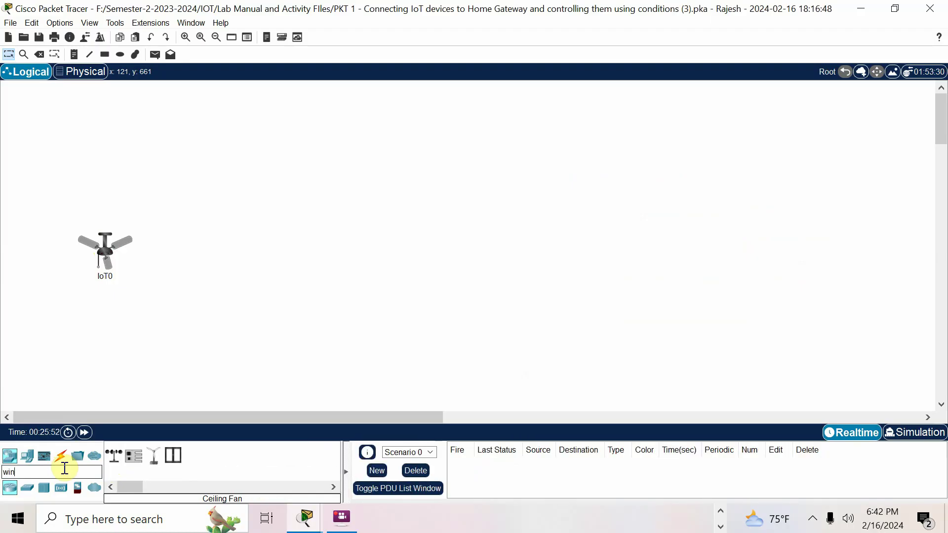
{"action": "left_click", "coordinate": [173, 456]}
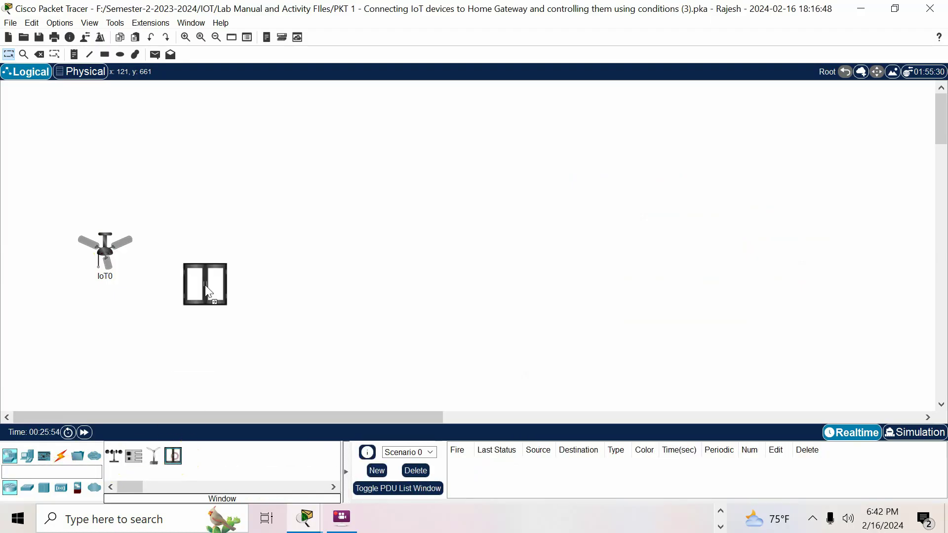
{"action": "left_click", "coordinate": [218, 221]}
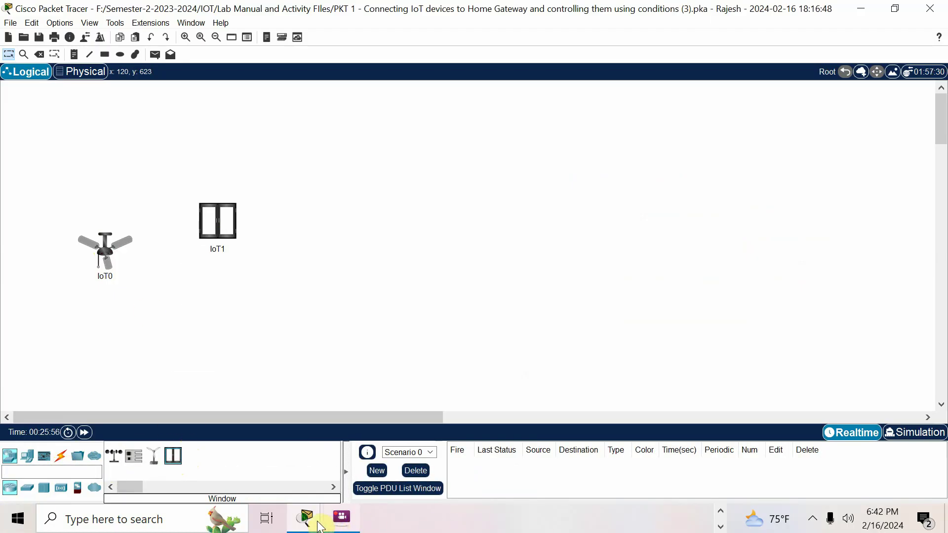
Step: Check the instructions, then place a Garage Door and a Smoke Detector on the workspace
{"action": "mouse_move", "coordinate": [306, 523]}
{"action": "left_click", "coordinate": [649, 414]}
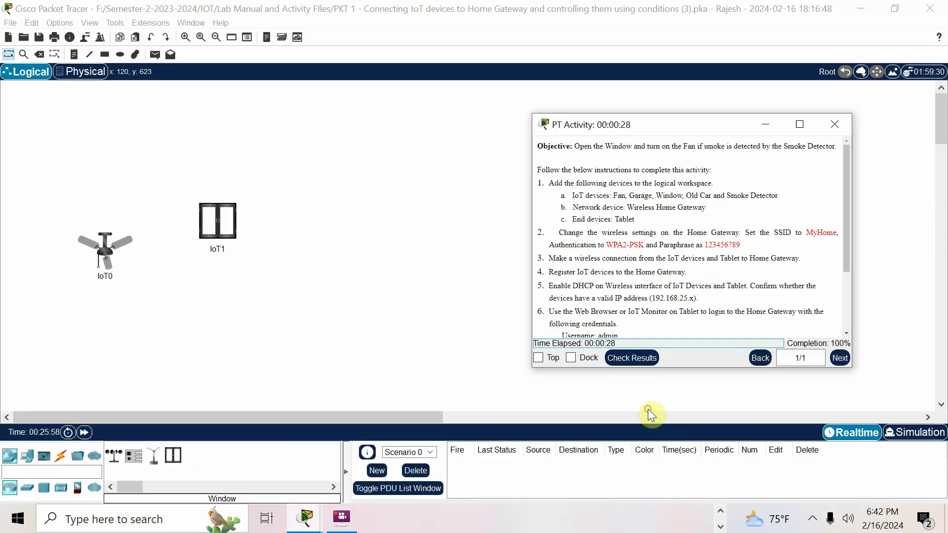
{"action": "left_click", "coordinate": [79, 472]}
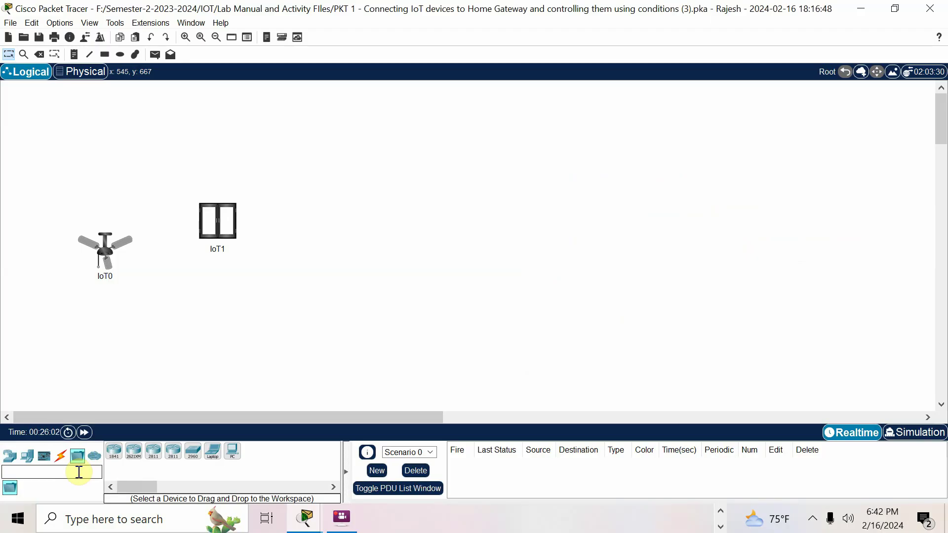
{"action": "type", "text": "gar"}
{"action": "left_click_drag", "start_coordinate": [114, 456], "coordinate": [179, 354]}
{"action": "left_click", "coordinate": [86, 472]}
{"action": "type", "text": "smoke"}
{"action": "left_click", "coordinate": [123, 461]}
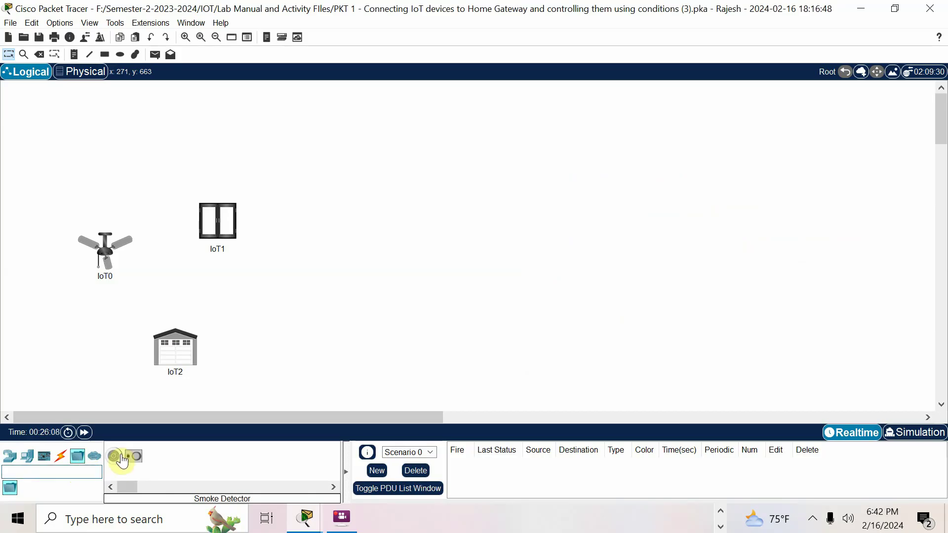
{"action": "left_click", "coordinate": [350, 278]}
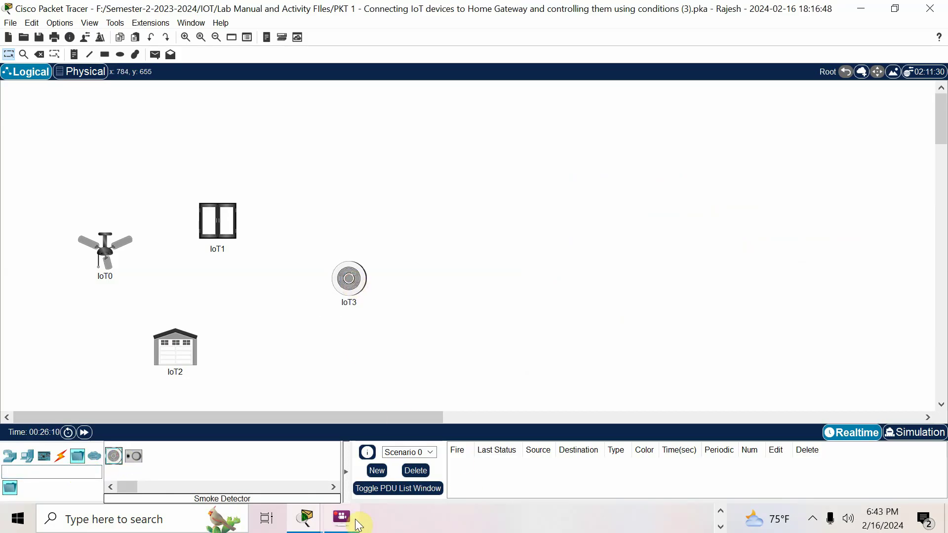
Step: Add the Old Car device and rename its label from IoT4 to Old Car
{"action": "mouse_move", "coordinate": [313, 518]}
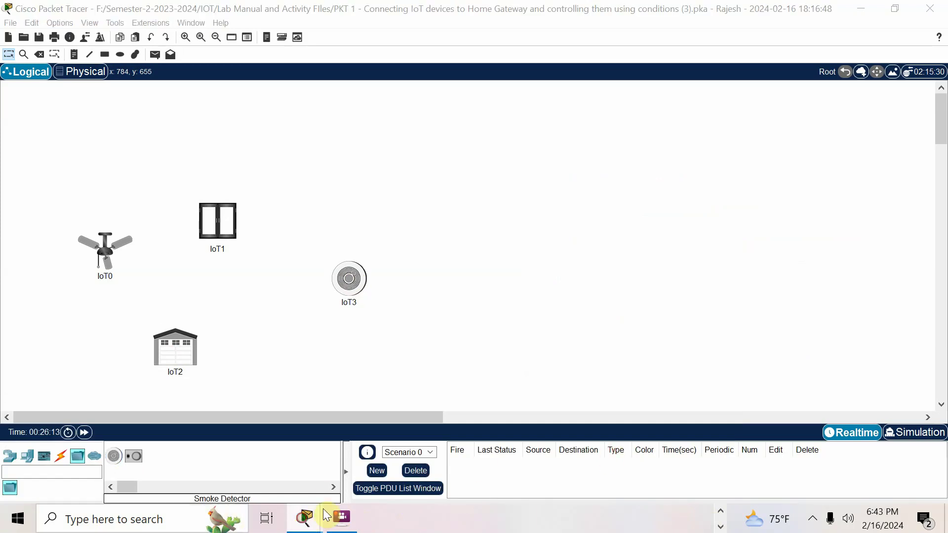
{"action": "left_click", "coordinate": [632, 457]}
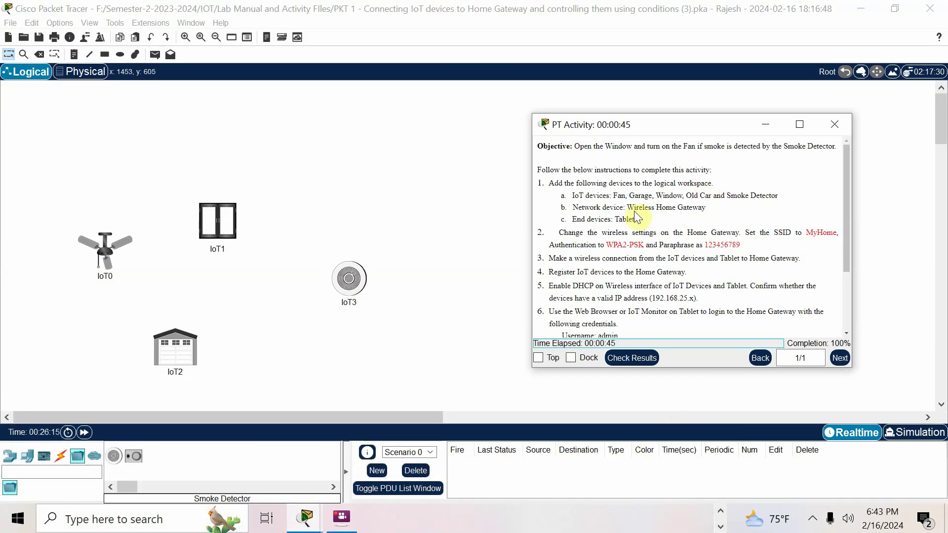
{"action": "left_click", "coordinate": [34, 472]}
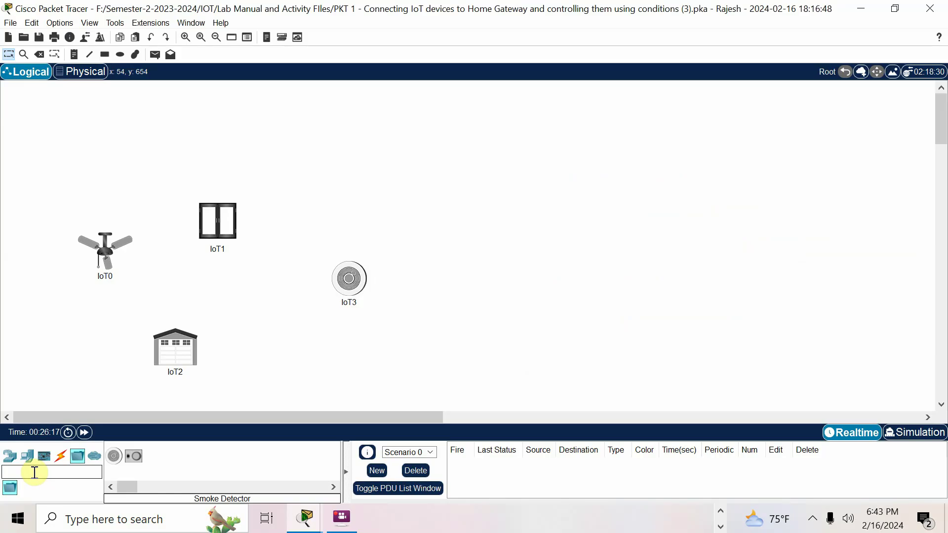
{"action": "type", "text": "old"}
{"action": "left_click", "coordinate": [114, 457]}
{"action": "left_click", "coordinate": [288, 378]}
{"action": "left_click_drag", "start_coordinate": [288, 379], "coordinate": [257, 381]}
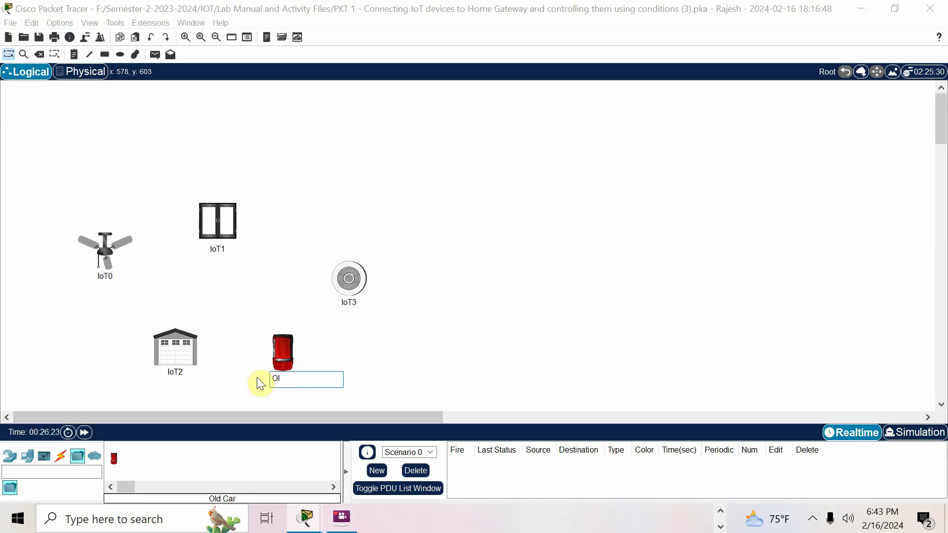
{"action": "type", "text": "Old Car"}
Step: Rename IoT0 to Fan and IoT1 to Window
{"action": "left_click", "coordinate": [105, 276]}
{"action": "left_click_drag", "start_coordinate": [97, 277], "coordinate": [55, 274]}
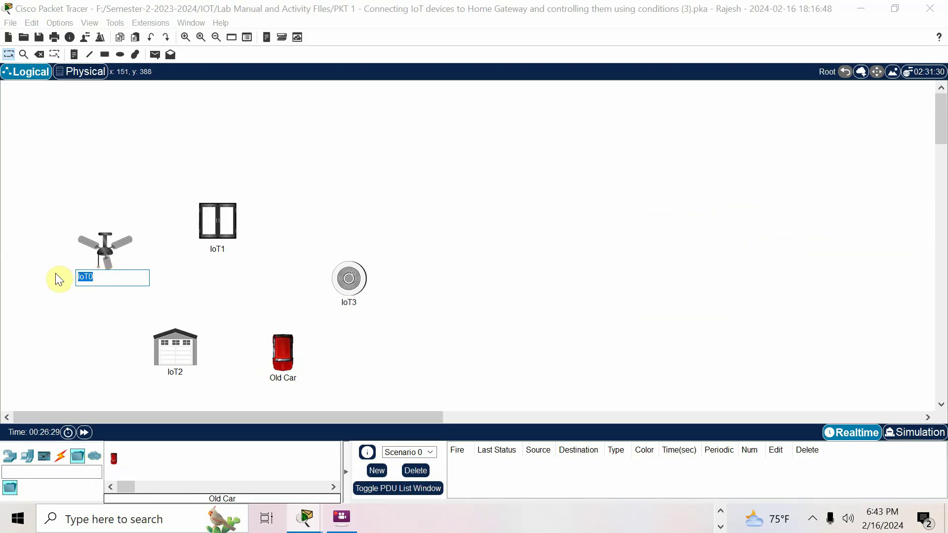
{"action": "type", "text": "Fan"}
{"action": "left_click", "coordinate": [216, 248]}
{"action": "left_click_drag", "start_coordinate": [216, 249], "coordinate": [186, 251]}
{"action": "type", "text": "Window"}
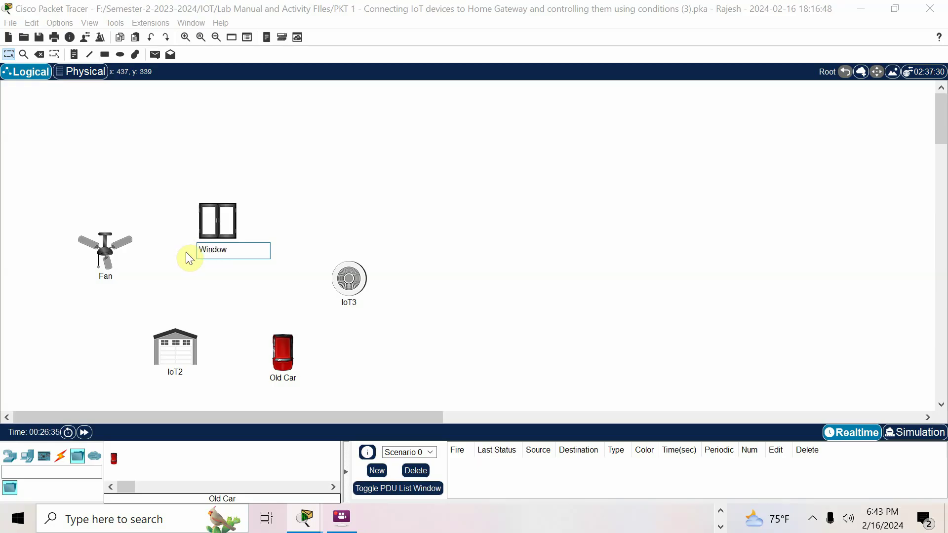
Step: Rename IoT2 to Garage and IoT3 to Smoke Detector, then bring the instructions forward
{"action": "left_click", "coordinate": [180, 371]}
{"action": "left_click_drag", "start_coordinate": [180, 371], "coordinate": [134, 371]}
{"action": "type", "text": "Garage"}
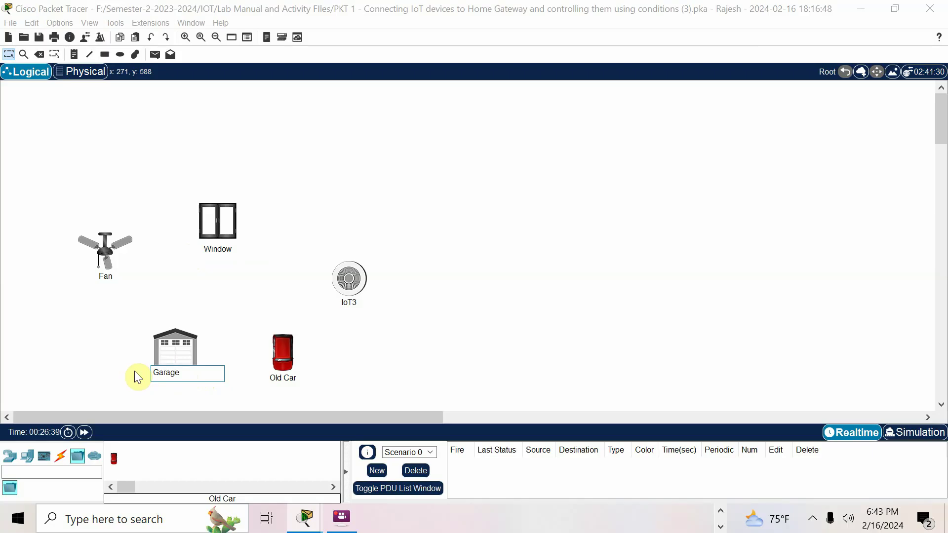
{"action": "left_click", "coordinate": [355, 303]}
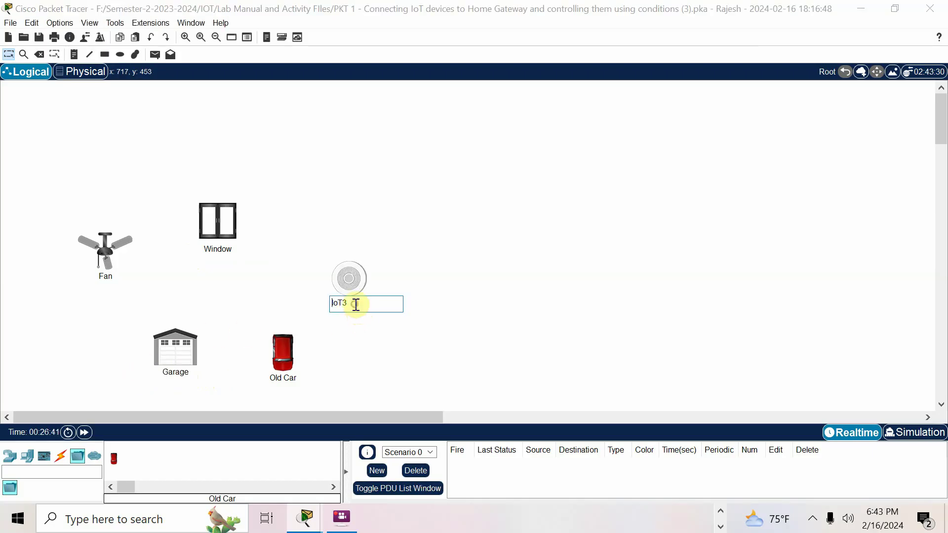
{"action": "left_click_drag", "start_coordinate": [355, 304], "coordinate": [315, 305]}
{"action": "type", "text": "Smoke Detector"}
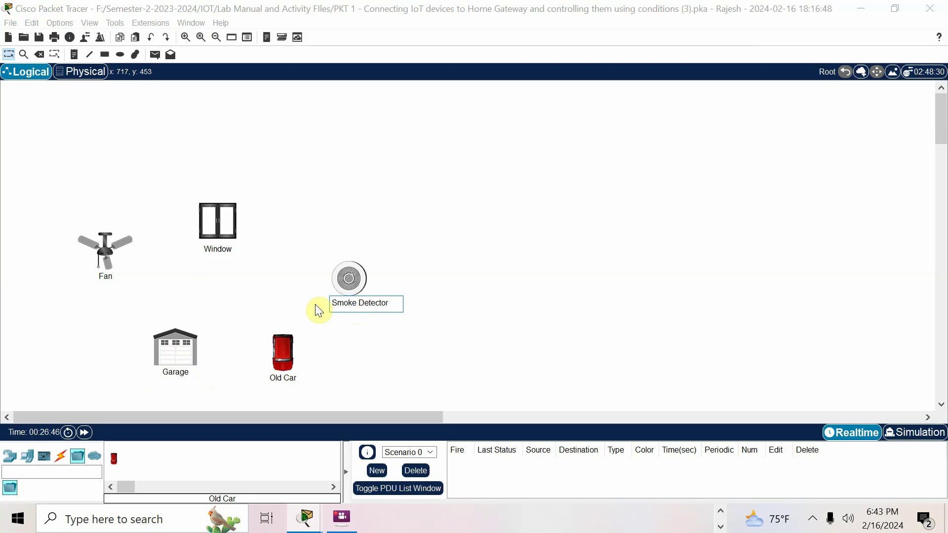
{"action": "key", "text": "Return"}
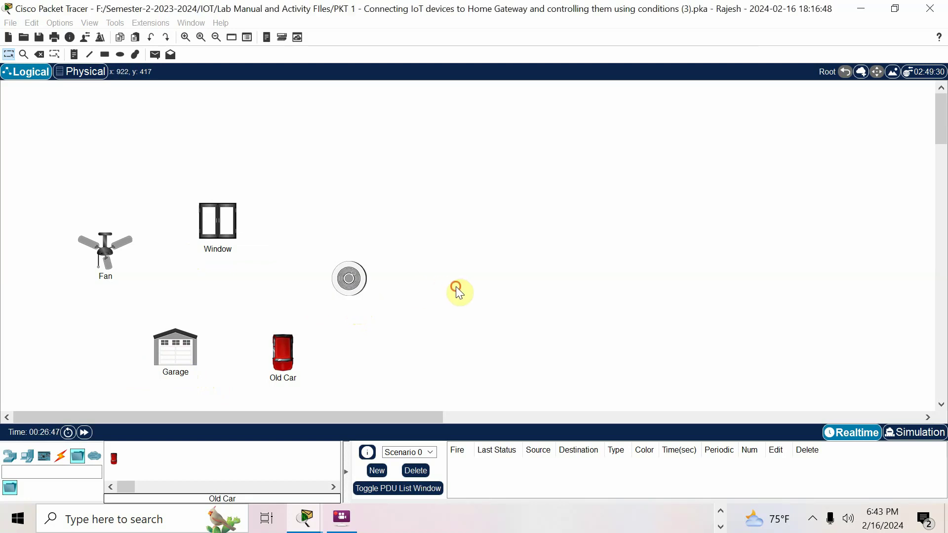
{"action": "left_click", "coordinate": [311, 526]}
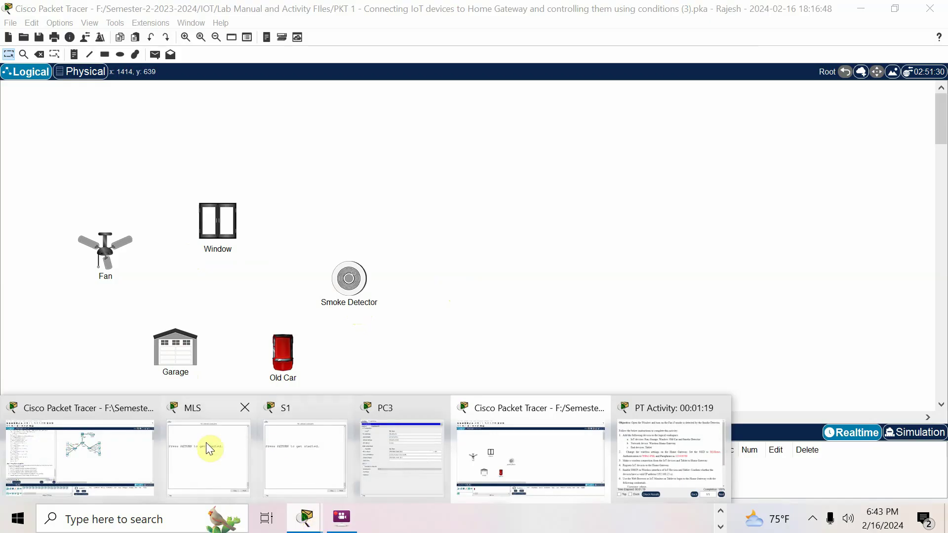
{"action": "left_click", "coordinate": [672, 412]}
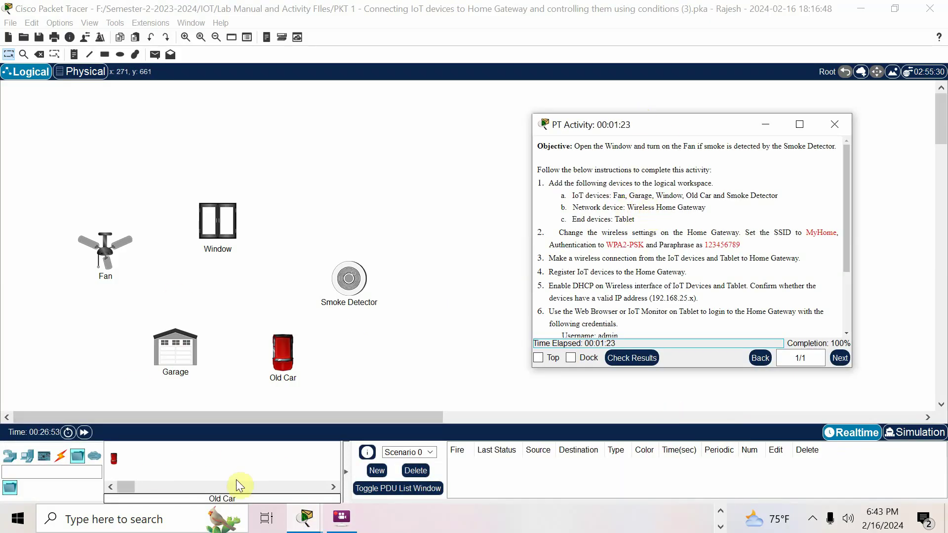
Step: Add a Home Gateway from the wireless devices and name it Home Gateway
{"action": "left_click", "coordinate": [16, 459]}
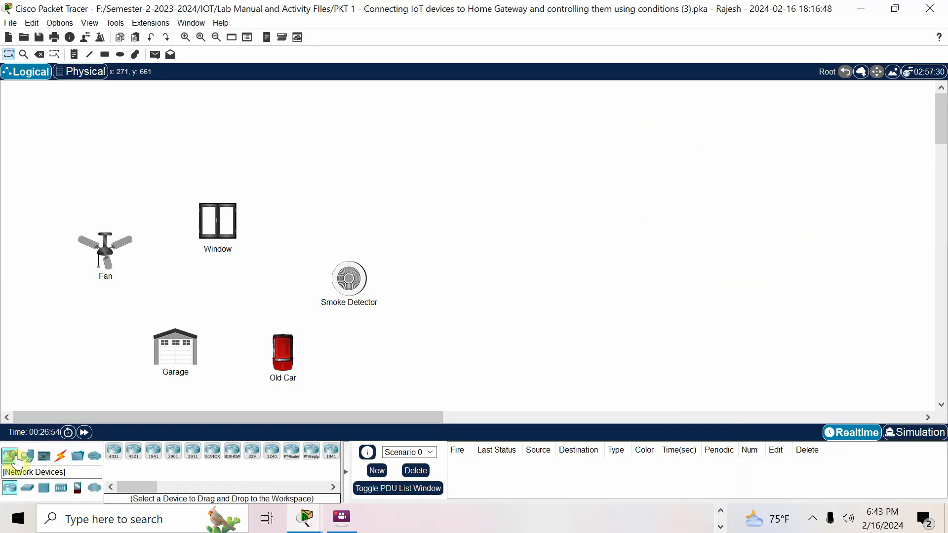
{"action": "left_click", "coordinate": [61, 488]}
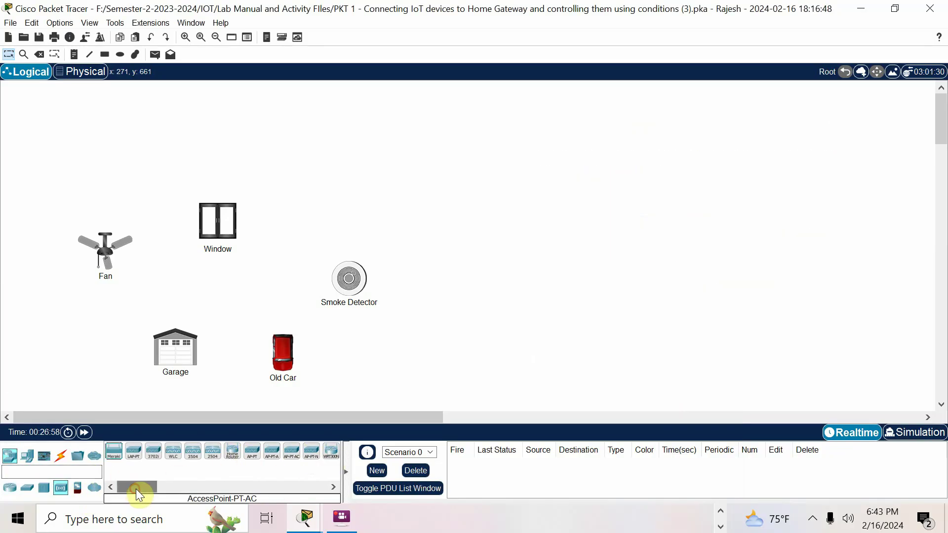
{"action": "left_click_drag", "start_coordinate": [136, 489], "coordinate": [152, 489]}
{"action": "left_click_drag", "start_coordinate": [255, 455], "coordinate": [227, 280]}
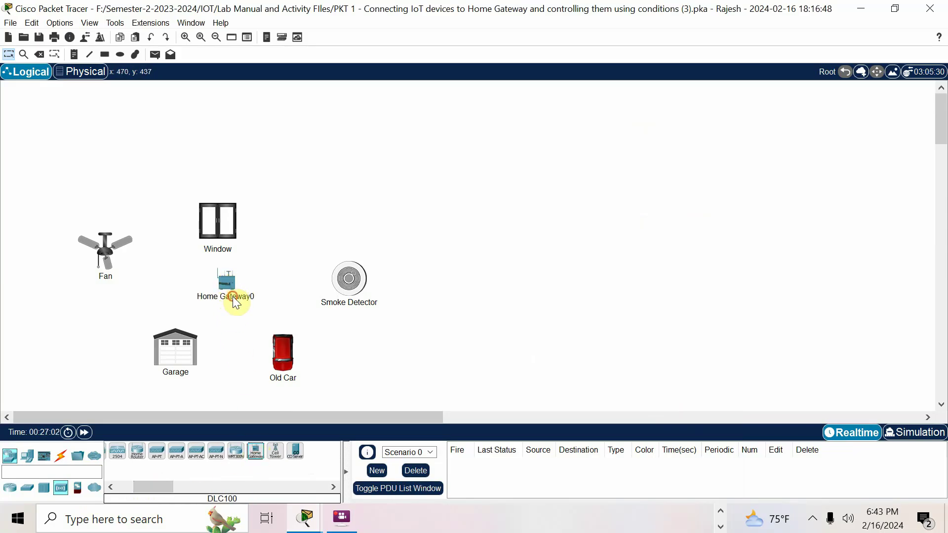
{"action": "left_click", "coordinate": [232, 296]}
{"action": "key", "text": "BackSpace"}
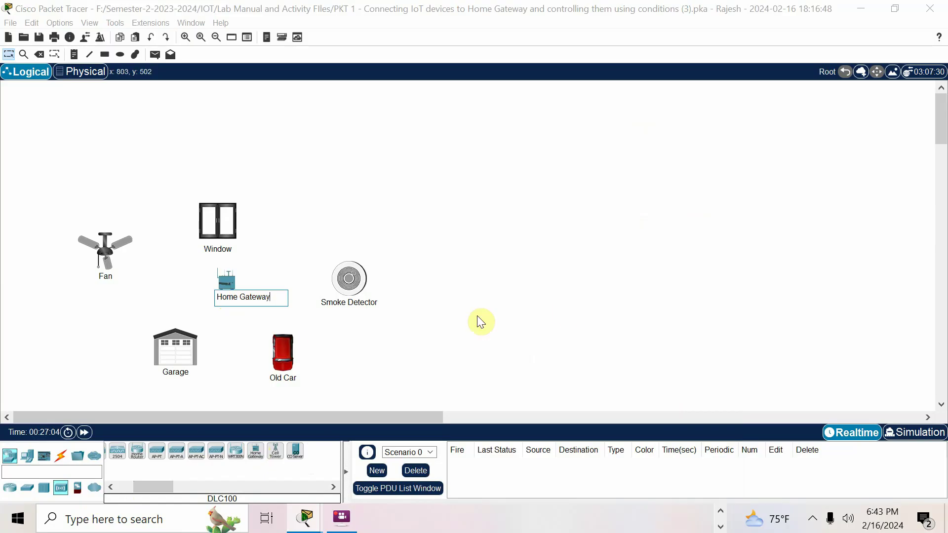
{"action": "left_click", "coordinate": [570, 319]}
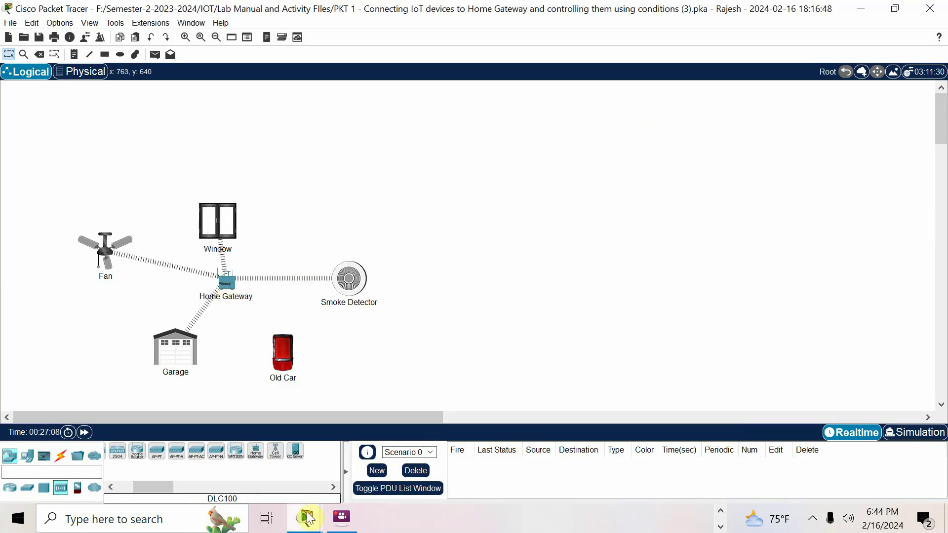
{"action": "mouse_move", "coordinate": [305, 519]}
{"action": "left_click", "coordinate": [641, 417]}
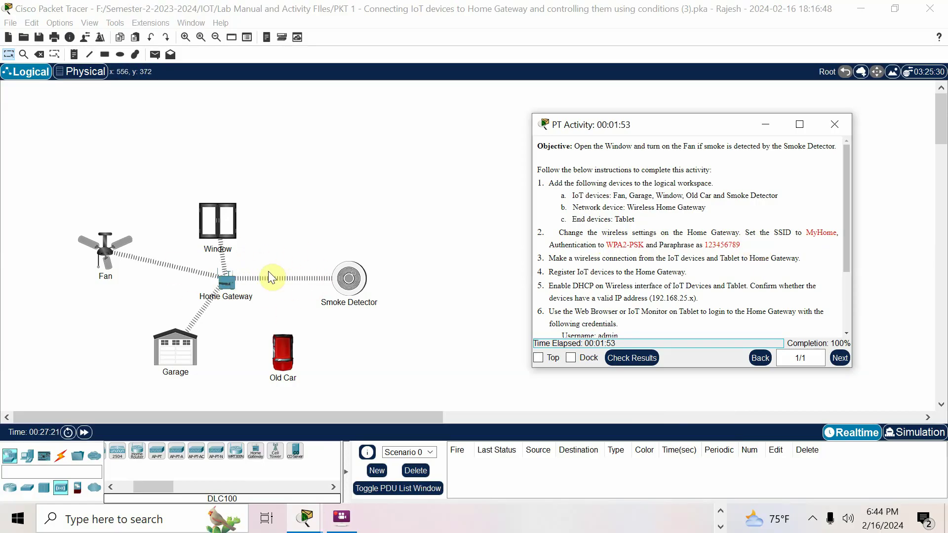
Step: Change the Home Gateway's wireless SSID from HomeGateway to MyHome
{"action": "left_click", "coordinate": [237, 283]}
{"action": "left_click", "coordinate": [235, 284]}
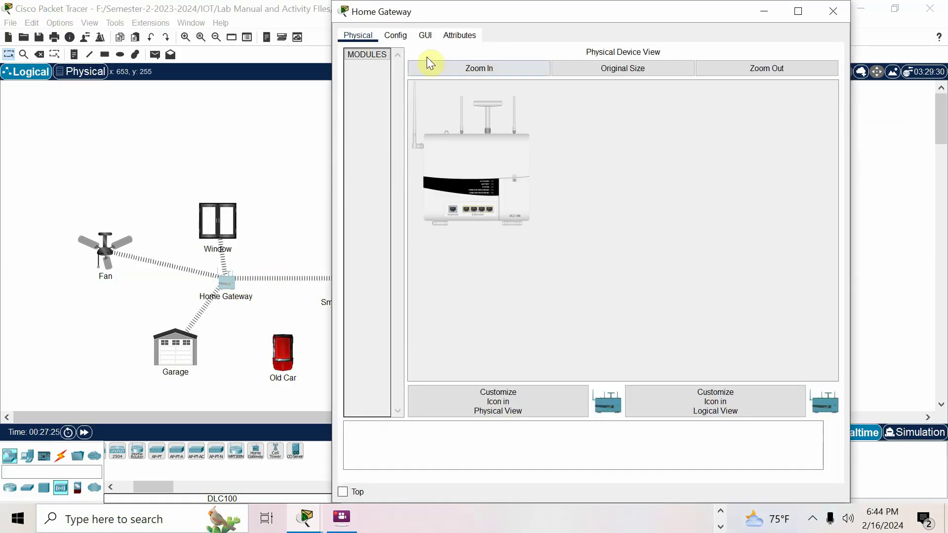
{"action": "left_click", "coordinate": [394, 36]}
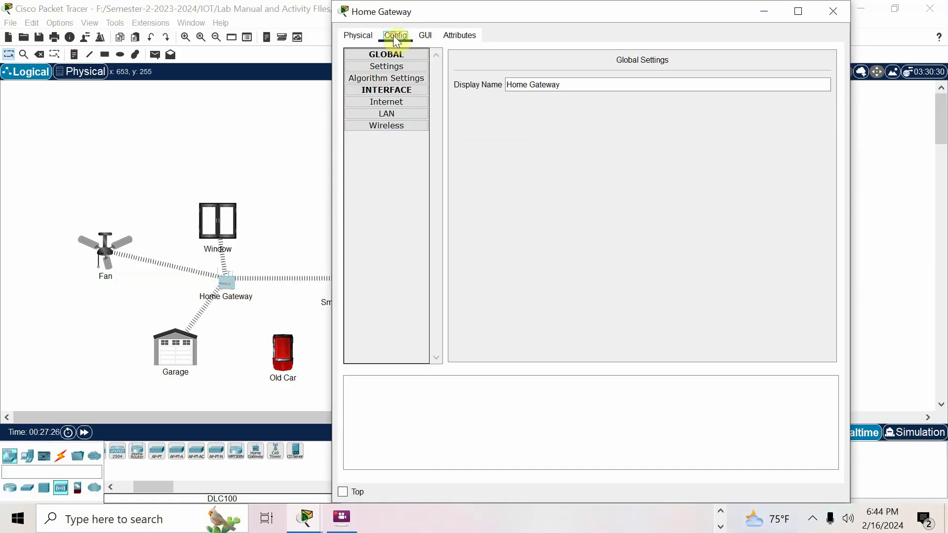
{"action": "left_click", "coordinate": [387, 126]}
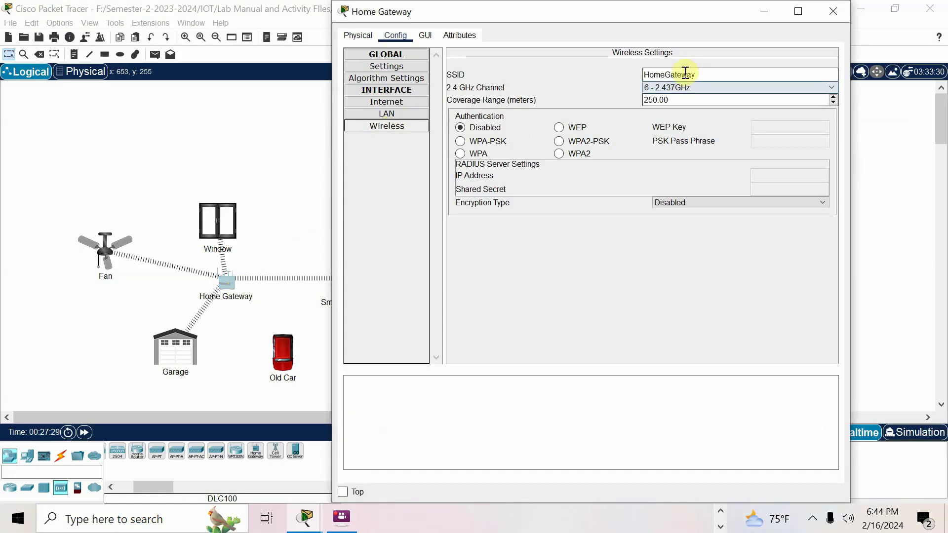
{"action": "left_click_drag", "start_coordinate": [703, 75], "coordinate": [606, 64]}
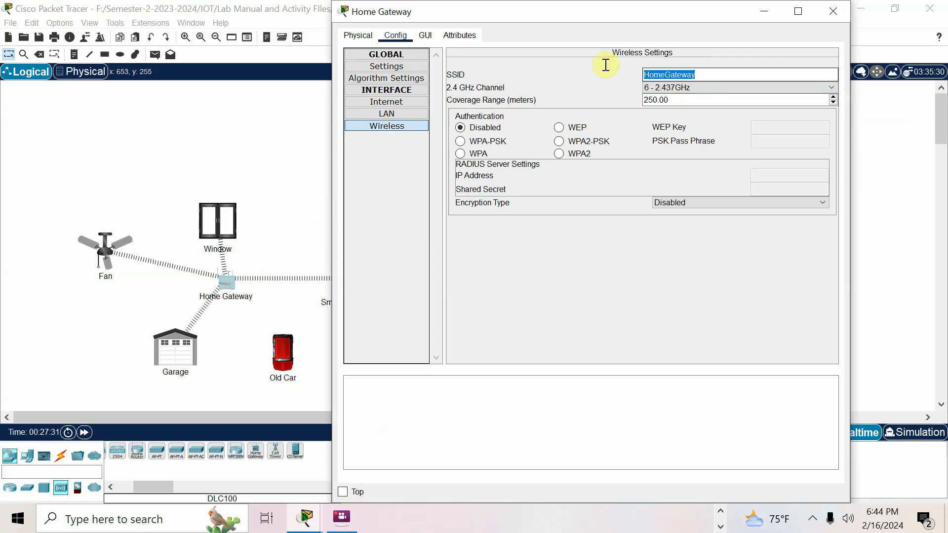
{"action": "left_click", "coordinate": [305, 517]}
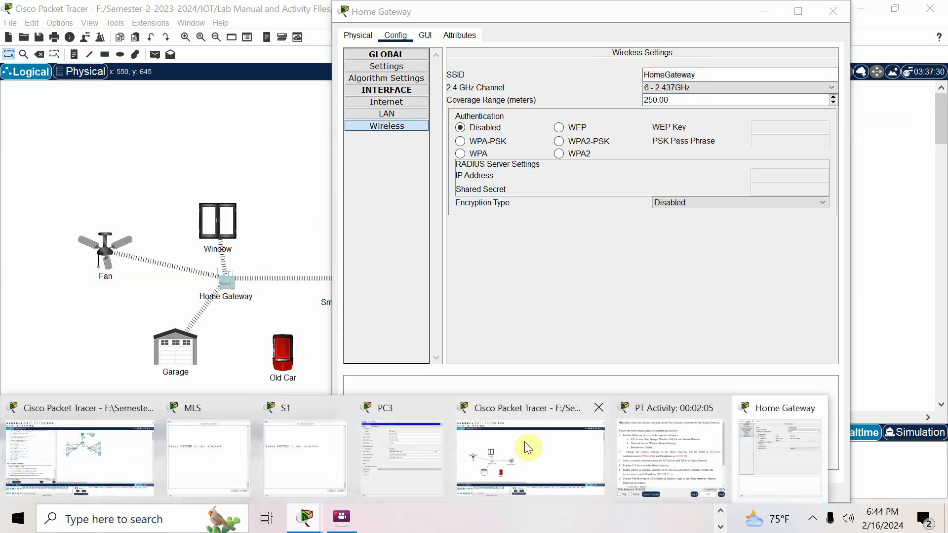
{"action": "mouse_move", "coordinate": [679, 414]}
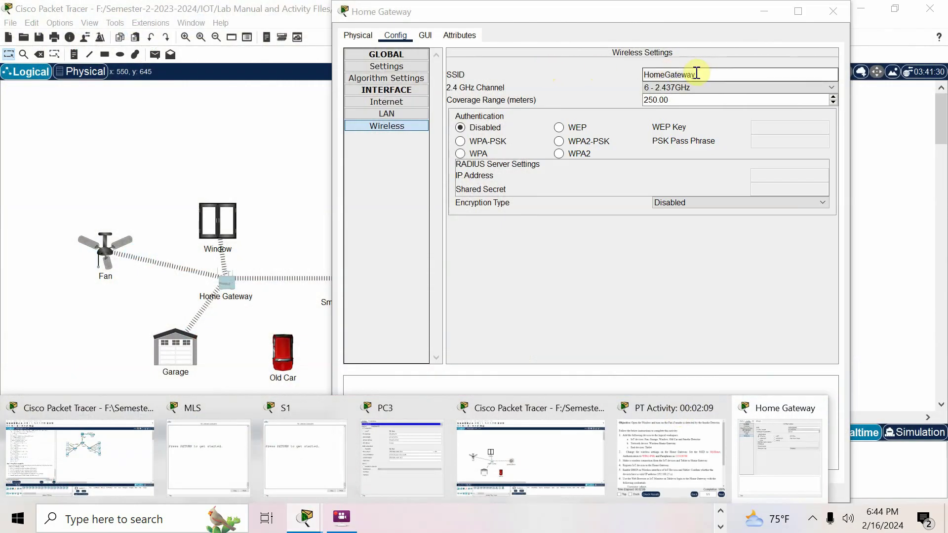
{"action": "left_click", "coordinate": [646, 75]}
{"action": "type", "text": "MyHome"}
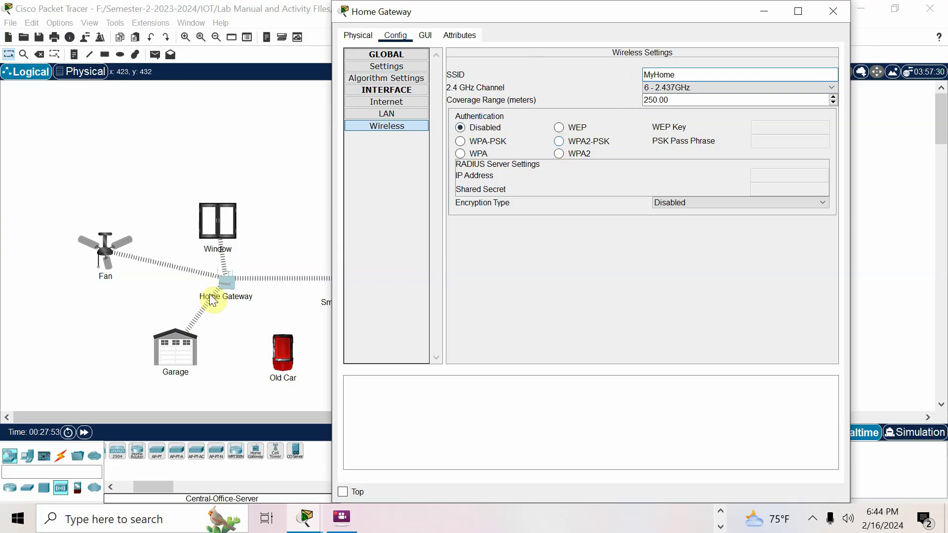
Step: Set the gateway's authentication to WPA2-PSK with the pass phrase, and close its settings
{"action": "left_click", "coordinate": [561, 141]}
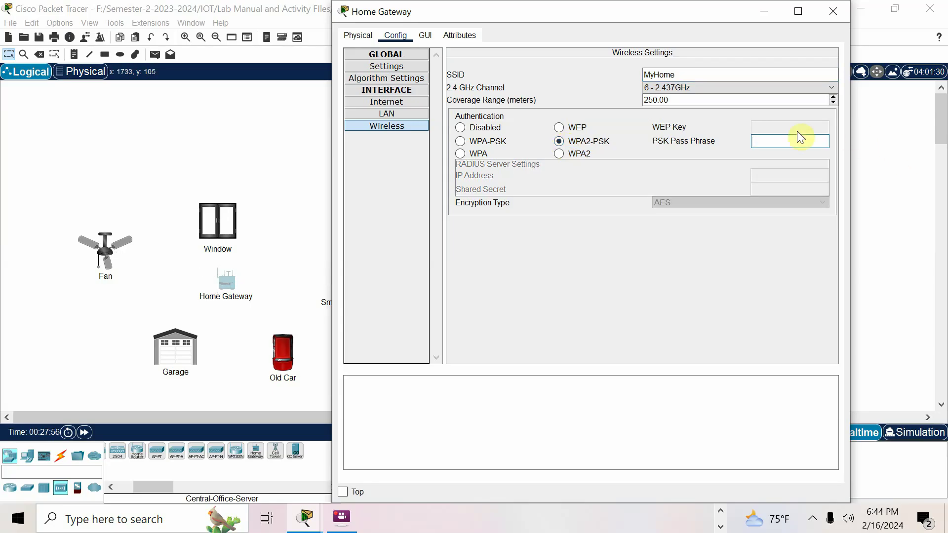
{"action": "left_click", "coordinate": [765, 131]}
{"action": "type", "text": "123456789"}
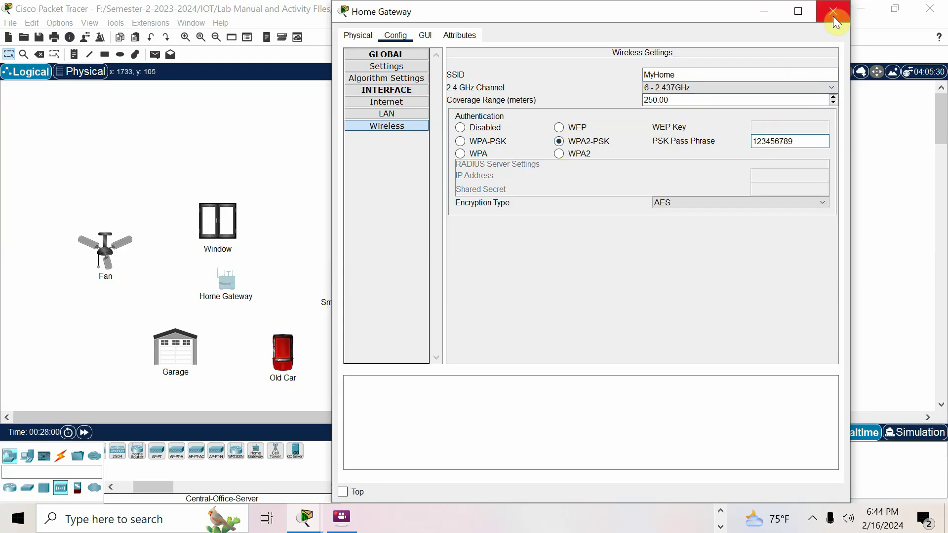
{"action": "left_click", "coordinate": [834, 11]}
Step: Add a TabletPC-PT to the workspace and rename it from TabletPC0 to Tablet
{"action": "mouse_move", "coordinate": [305, 517]}
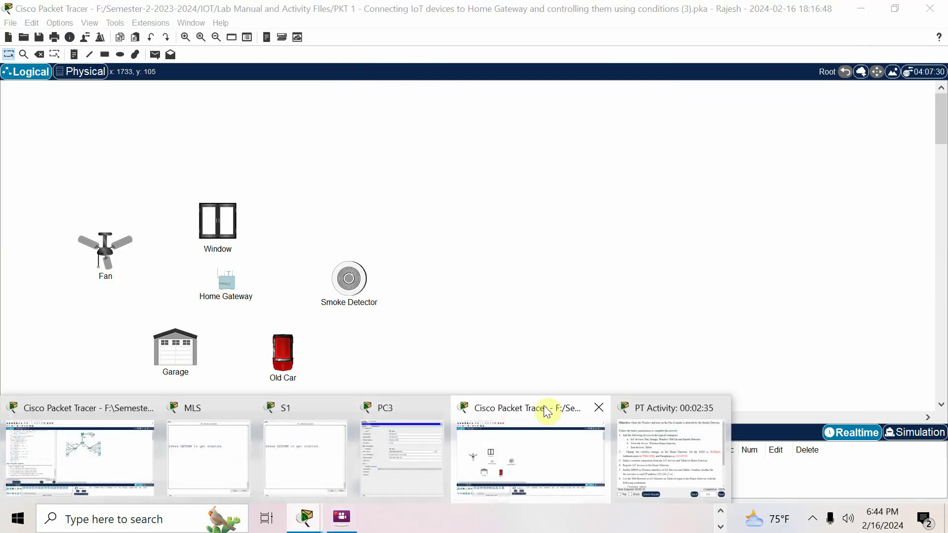
{"action": "left_click", "coordinate": [633, 409]}
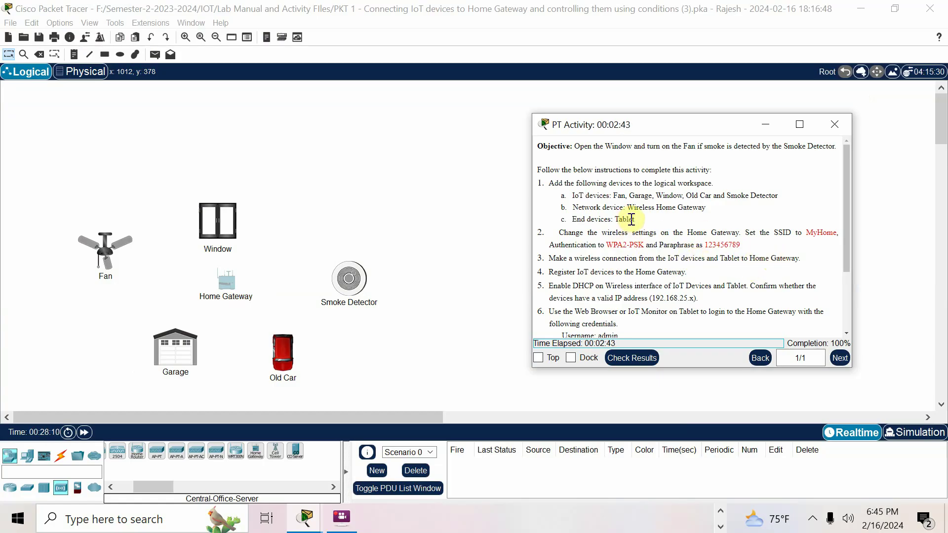
{"action": "left_click", "coordinate": [53, 471]}
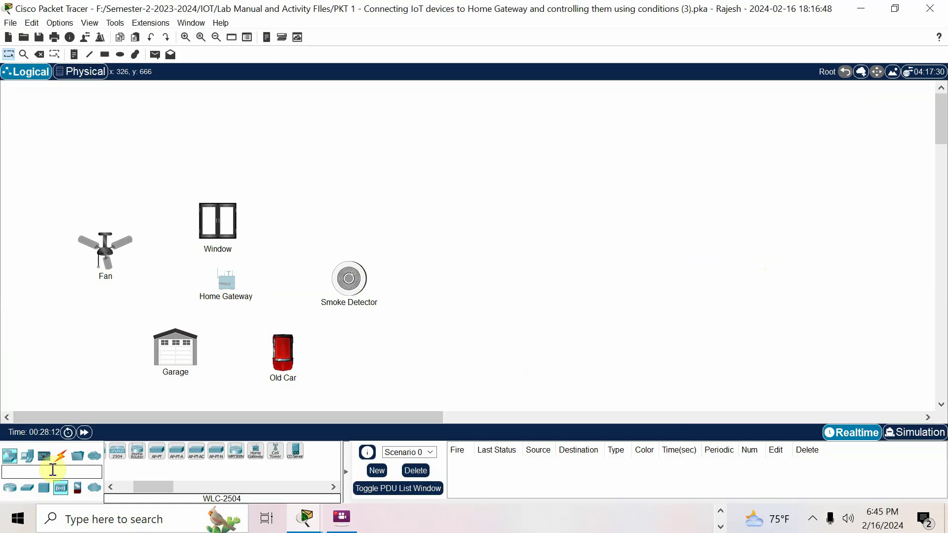
{"action": "type", "text": "tablet"}
{"action": "left_click_drag", "start_coordinate": [114, 455], "coordinate": [294, 266]}
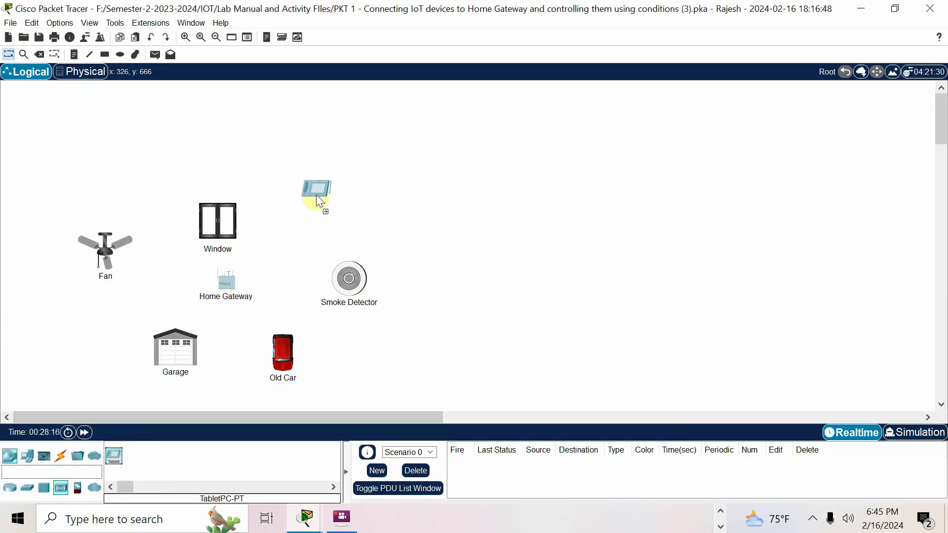
{"action": "left_click", "coordinate": [341, 210]}
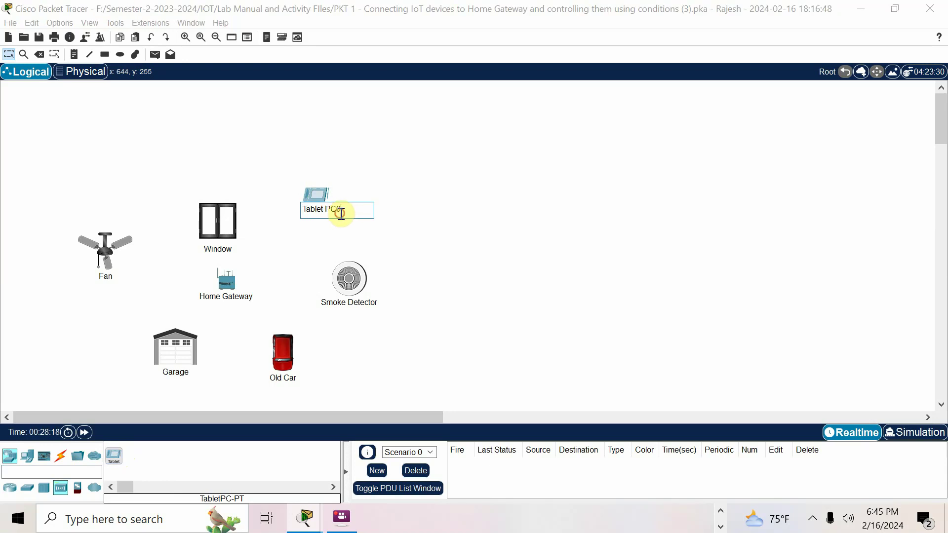
{"action": "key", "text": "BackSpace"}
{"action": "key", "text": "BackSpace"}
{"action": "key", "text": "BackSpace"}
{"action": "left_click", "coordinate": [470, 333]}
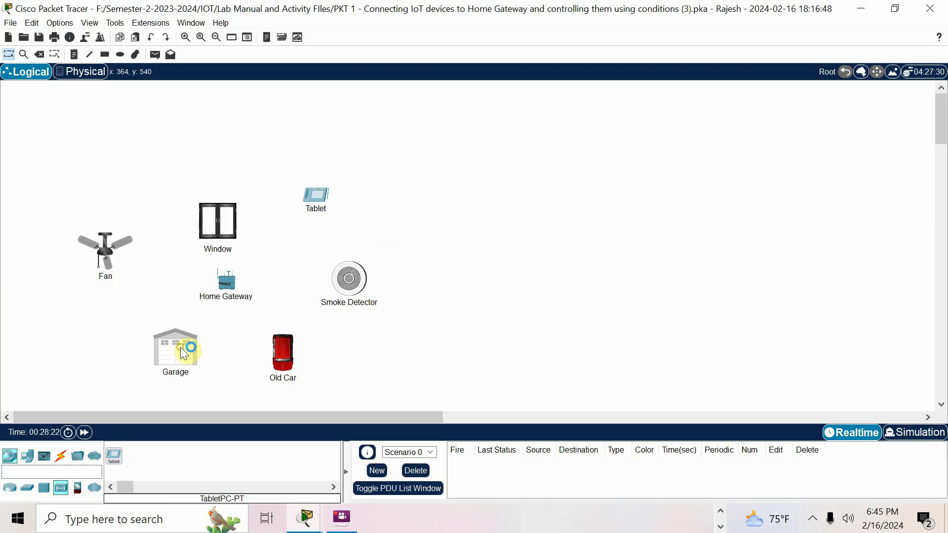
{"action": "left_click", "coordinate": [184, 353]}
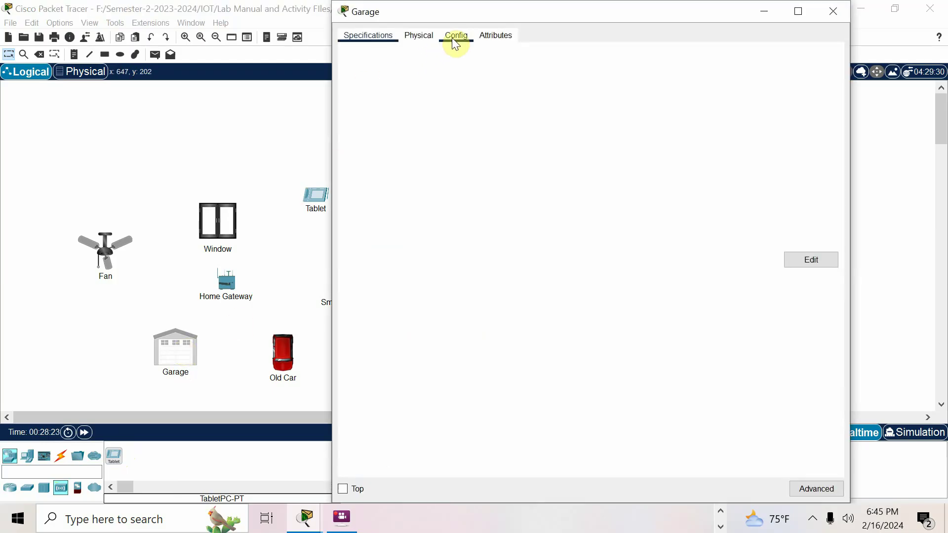
Step: Set the Garage's Wireless0 SSID to MyHome
{"action": "left_click", "coordinate": [455, 38]}
{"action": "left_click", "coordinate": [399, 116]}
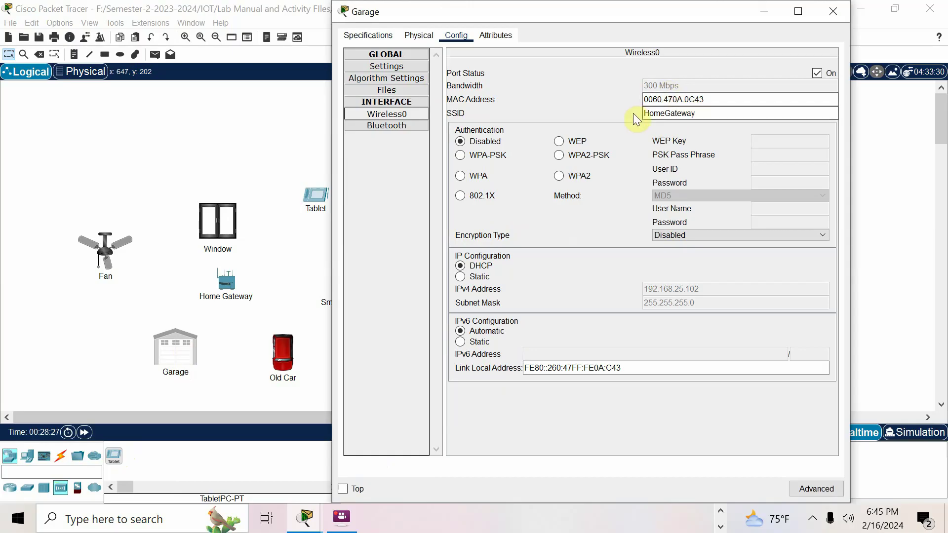
{"action": "left_click", "coordinate": [646, 113]}
{"action": "type", "text": "My"}
{"action": "key", "text": "Right"}
{"action": "key", "text": "Right"}
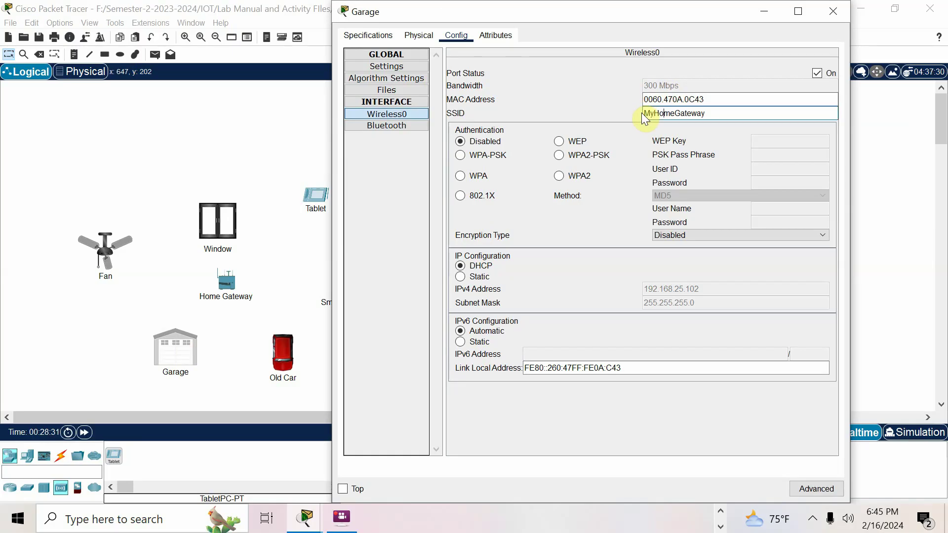
{"action": "key", "text": "BackSpace"}
{"action": "key", "text": "BackSpace"}
{"action": "key", "text": "BackSpace"}
{"action": "key", "text": "BackSpace"}
{"action": "key", "text": "BackSpace"}
{"action": "key", "text": "BackSpace"}
{"action": "key", "text": "BackSpace"}
{"action": "left_click", "coordinate": [686, 113]}
{"action": "left_click_drag", "start_coordinate": [686, 113], "coordinate": [640, 114]}
Step: Give the Garage WPA2-PSK with the pass phrase, close it, and fast-forward time
{"action": "left_click", "coordinate": [571, 156]}
{"action": "left_click", "coordinate": [791, 157]}
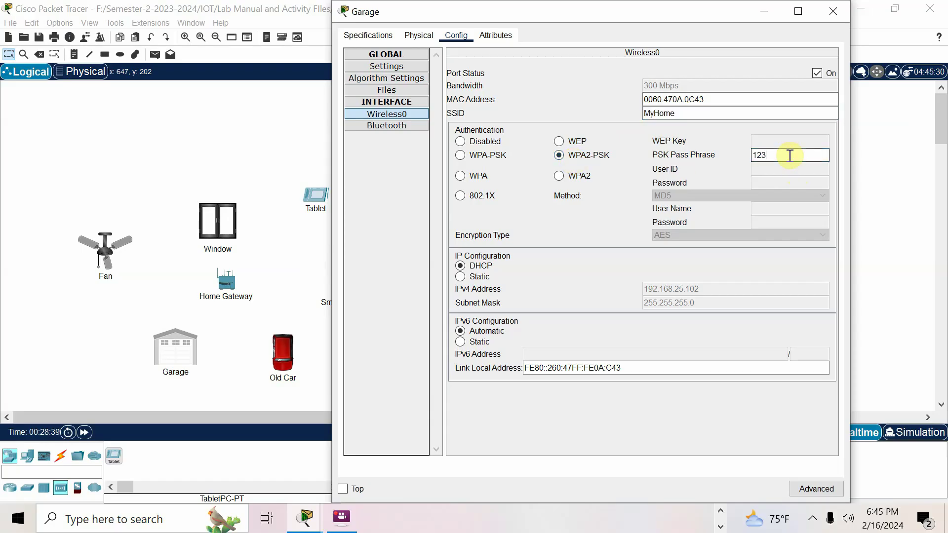
{"action": "type", "text": "123456789"}
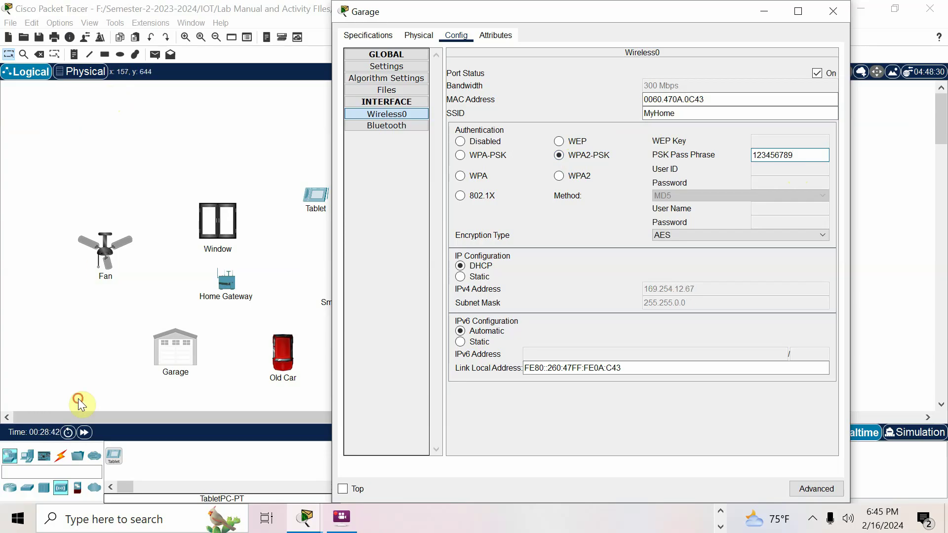
{"action": "key", "text": "Escape"}
{"action": "left_click", "coordinate": [85, 433]}
{"action": "left_click", "coordinate": [85, 433]}
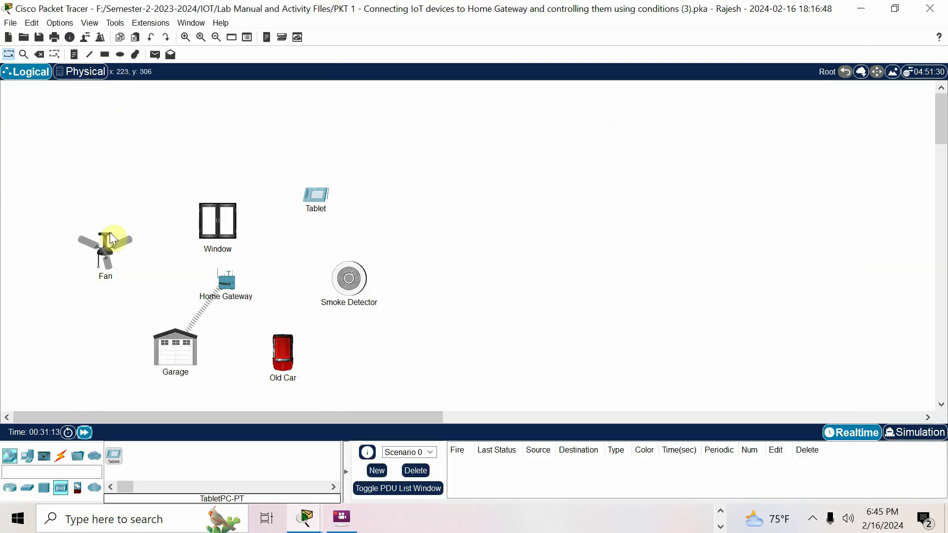
{"action": "left_click", "coordinate": [109, 250]}
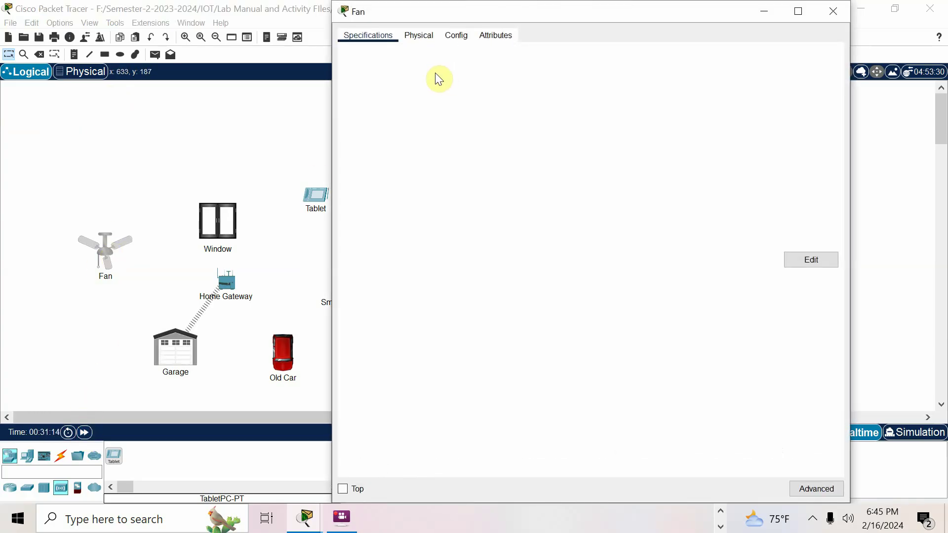
Step: Set the Fan's Wireless0 to SSID MyHome, WPA2-PSK and the pass phrase, then fast-forward time
{"action": "left_click", "coordinate": [456, 35]}
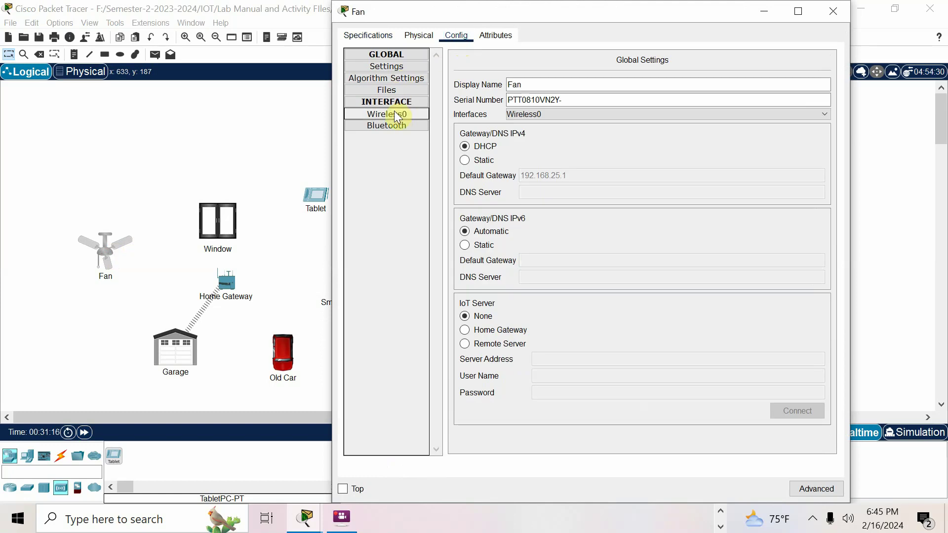
{"action": "left_click", "coordinate": [394, 112]}
{"action": "left_click_drag", "start_coordinate": [702, 114], "coordinate": [624, 109]}
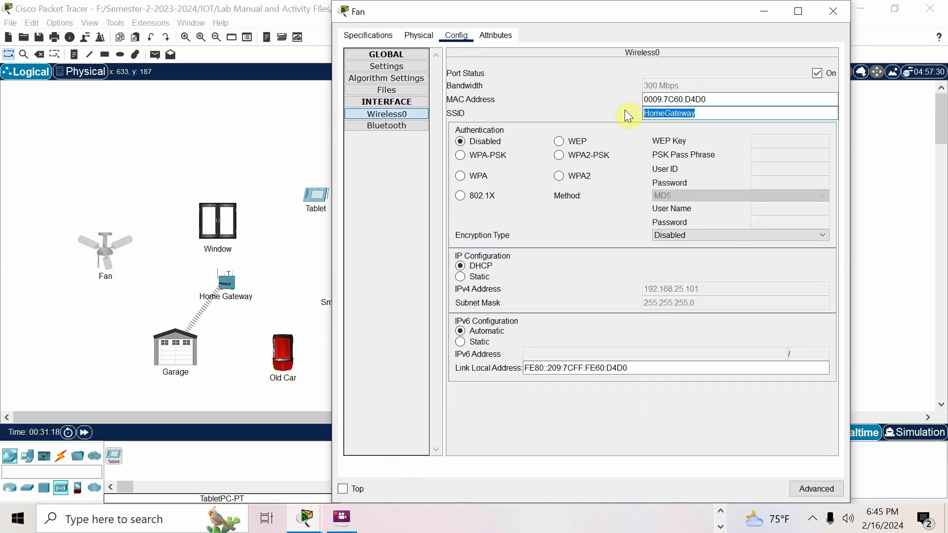
{"action": "type", "text": "MyHome"}
{"action": "left_click", "coordinate": [597, 157]}
{"action": "left_click", "coordinate": [785, 155]}
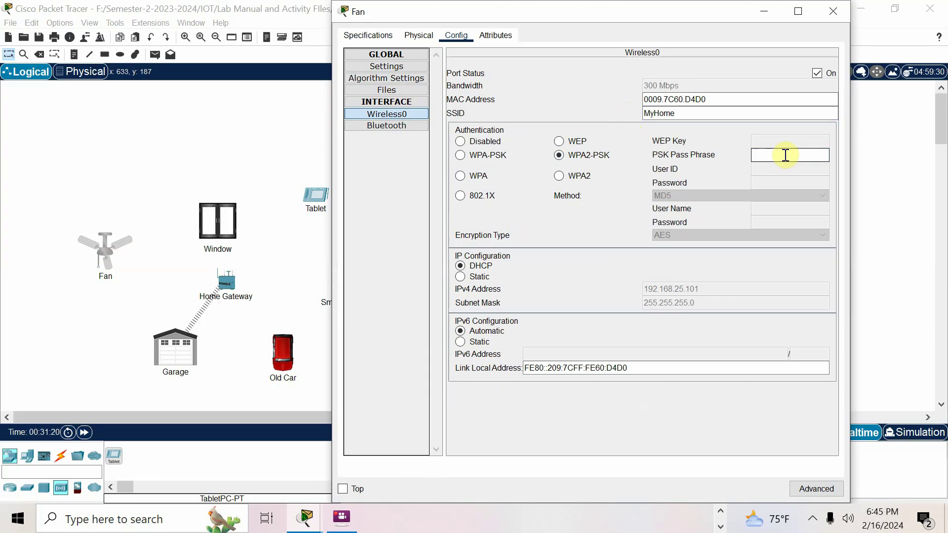
{"action": "type", "text": "123456789"}
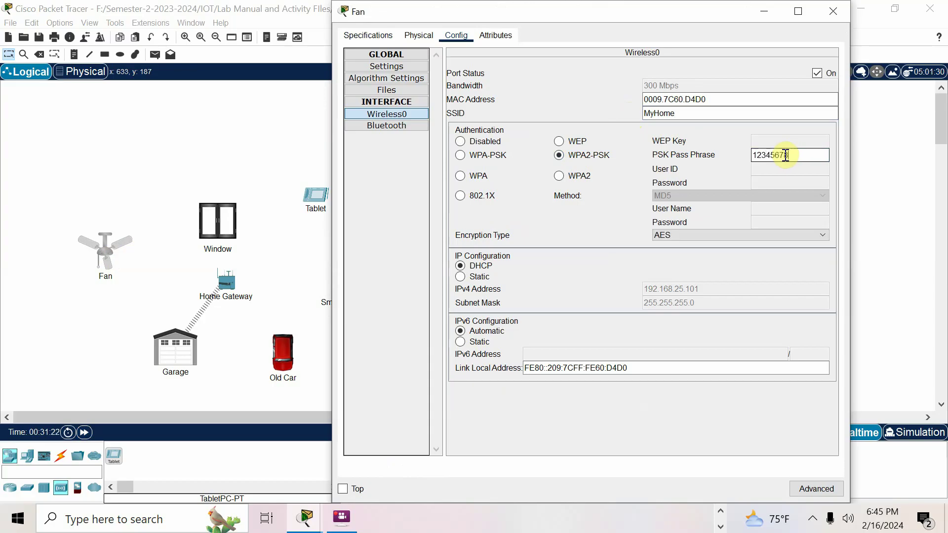
{"action": "left_click", "coordinate": [81, 301]}
{"action": "left_click", "coordinate": [84, 432]}
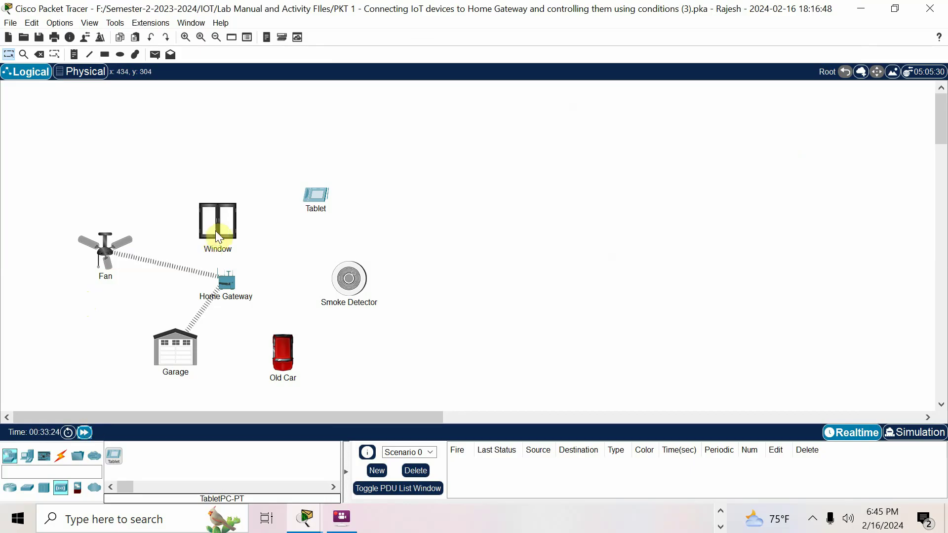
Step: Set the Window's Wireless0 to SSID MyHome with WPA2-PSK and a pass phrase
{"action": "left_click", "coordinate": [217, 237], "text": "alt"}
{"action": "left_click", "coordinate": [216, 232]}
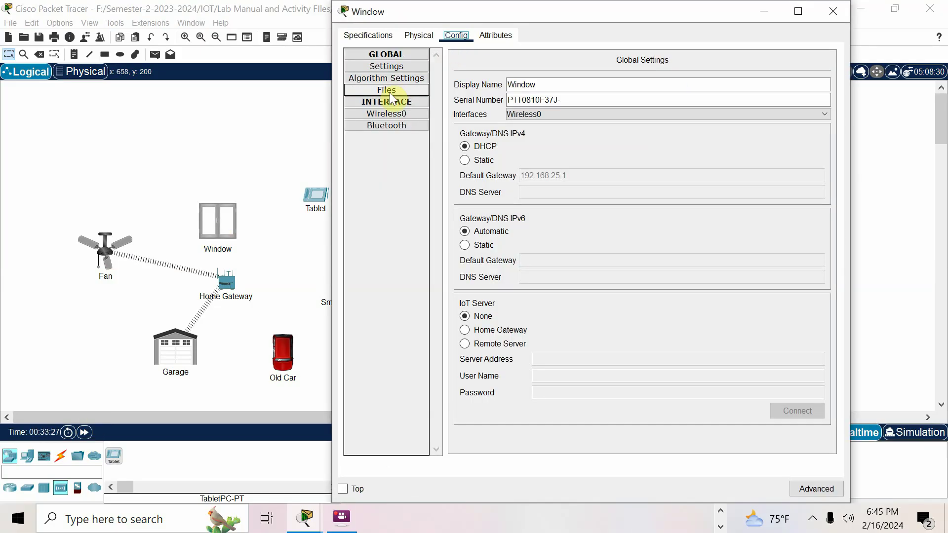
{"action": "left_click", "coordinate": [395, 117]}
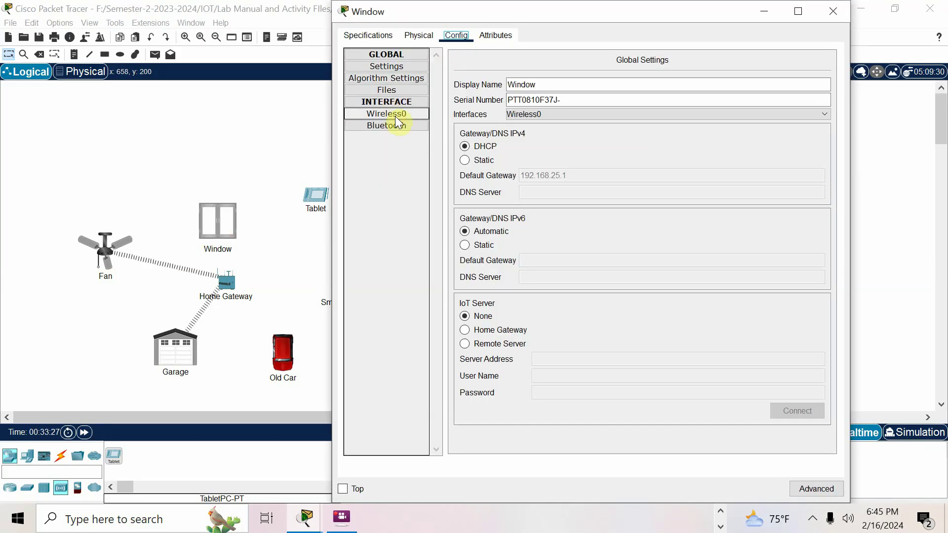
{"action": "left_click_drag", "start_coordinate": [707, 112], "coordinate": [615, 106]}
{"action": "type", "text": "MyHome"}
{"action": "left_click", "coordinate": [590, 154]}
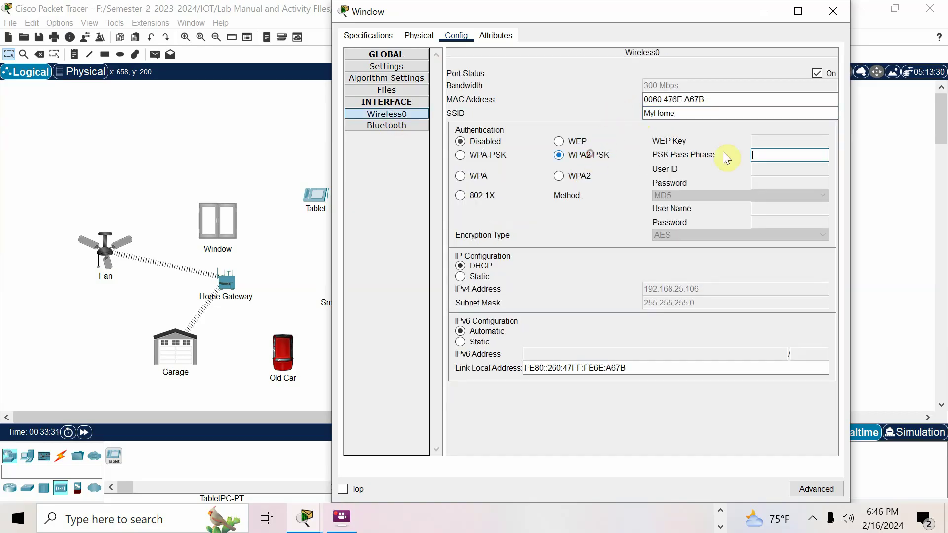
{"action": "type", "text": "123456789"}
{"action": "left_click", "coordinate": [224, 137]}
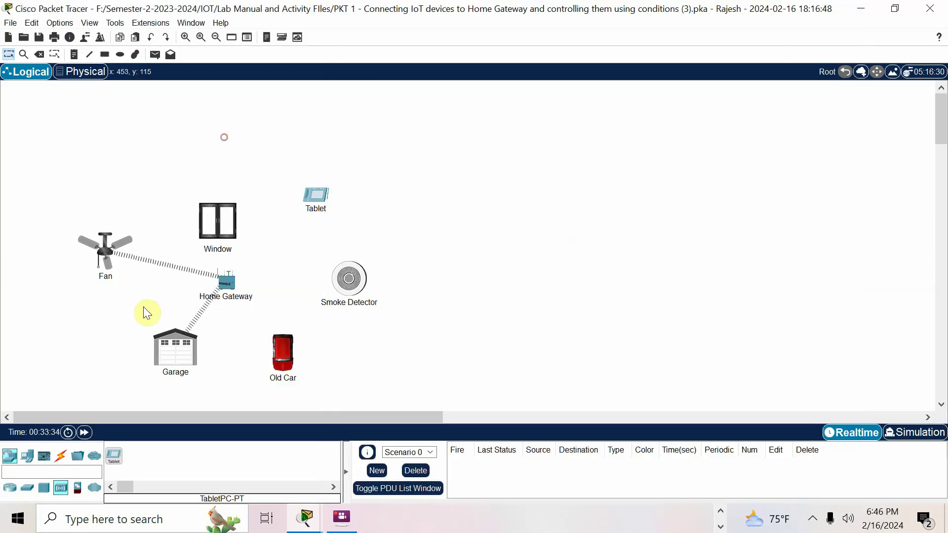
Step: Fast-forward time, then set the Tablet's Wireless0 to SSID MyHome with WPA2-PSK and fast-forward again
{"action": "left_click", "coordinate": [84, 435]}
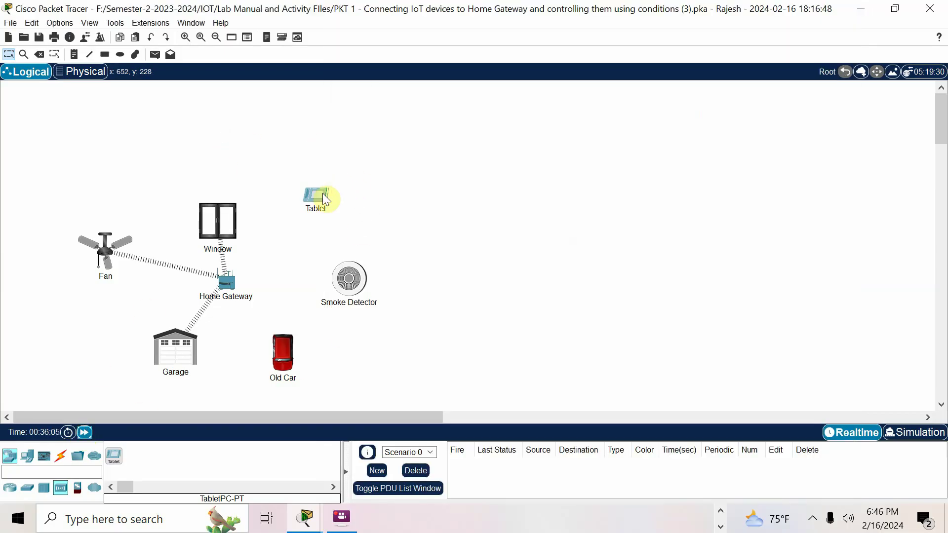
{"action": "left_click", "coordinate": [322, 195]}
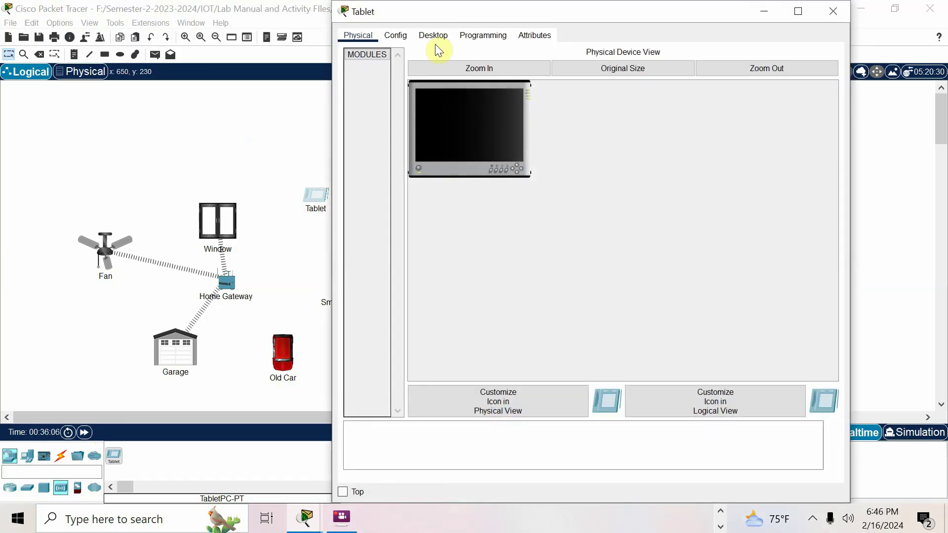
{"action": "left_click", "coordinate": [399, 37]}
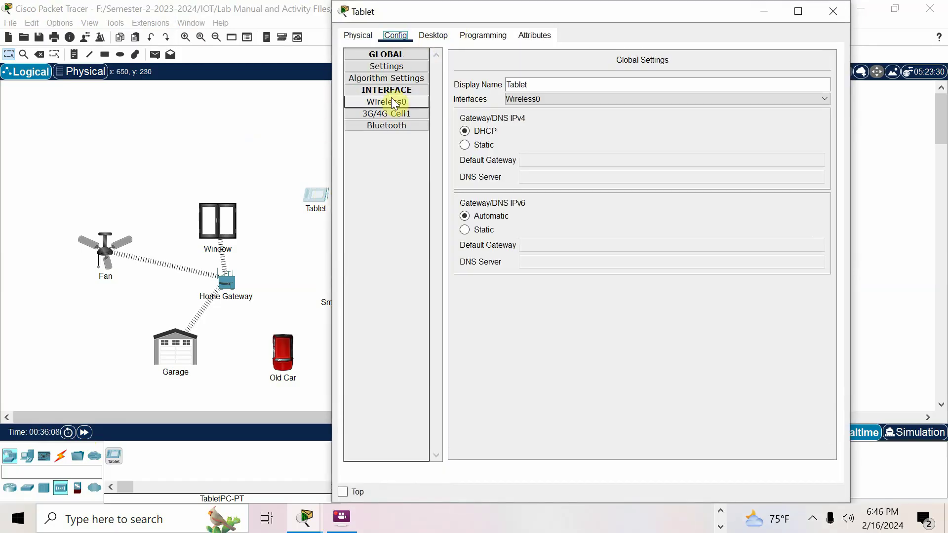
{"action": "left_click", "coordinate": [393, 101]}
{"action": "double_click", "coordinate": [681, 114]}
{"action": "type", "text": "MyHome"}
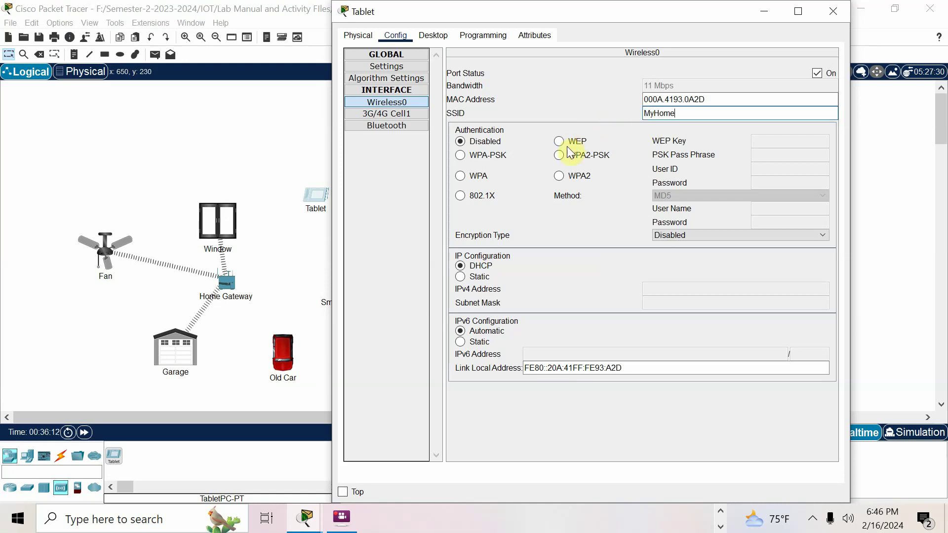
{"action": "left_click", "coordinate": [573, 153]}
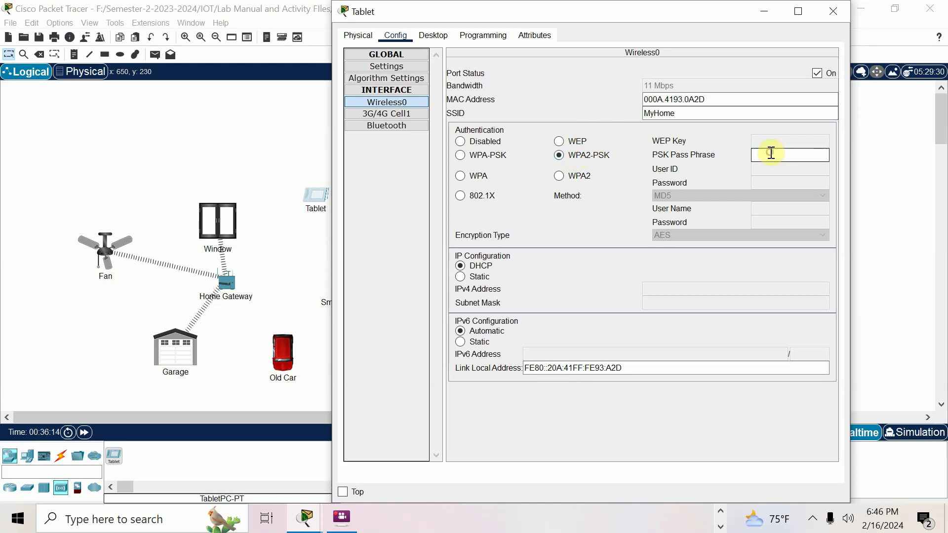
{"action": "type", "text": "123456789"}
{"action": "left_click", "coordinate": [161, 158]}
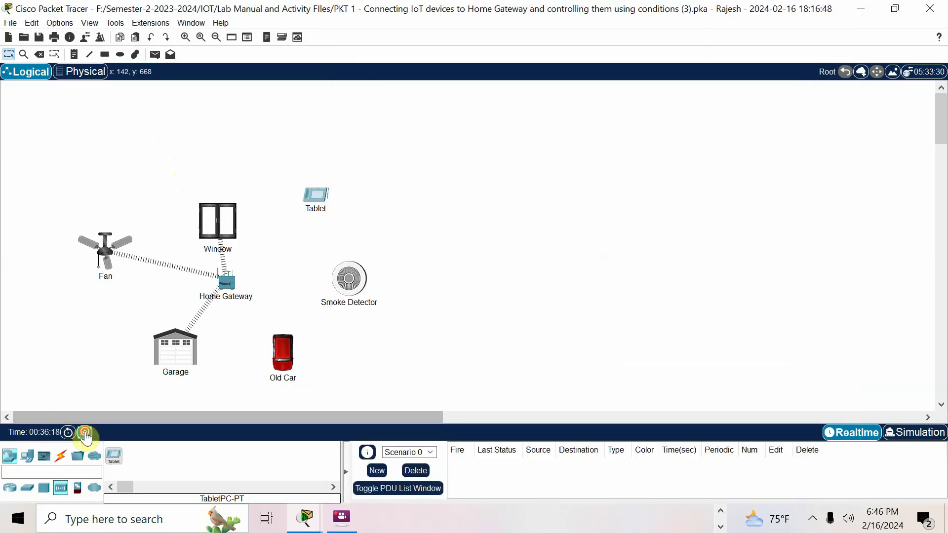
{"action": "left_click", "coordinate": [84, 431]}
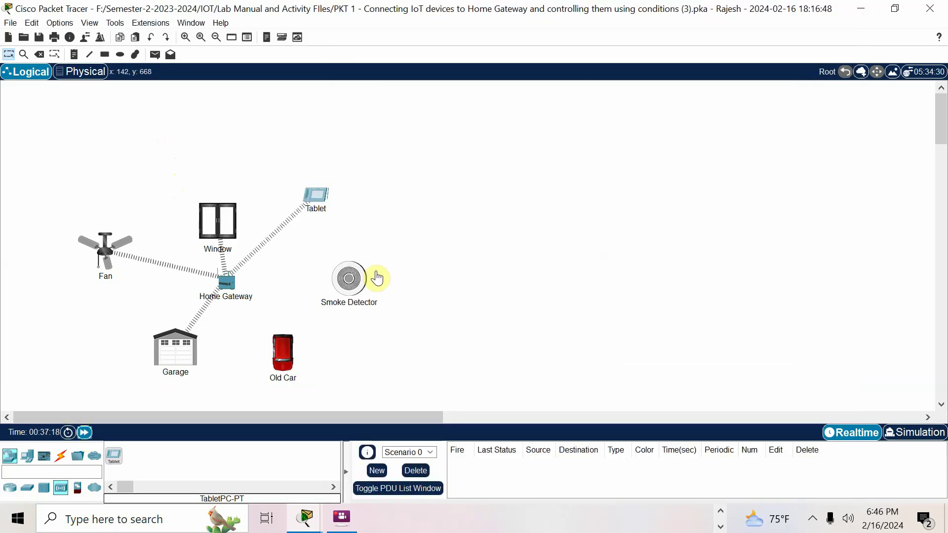
Step: Set the Smoke Detector's wireless SSID to MyHome with WPA2-PSK and the pass phrase
{"action": "left_click", "coordinate": [356, 284]}
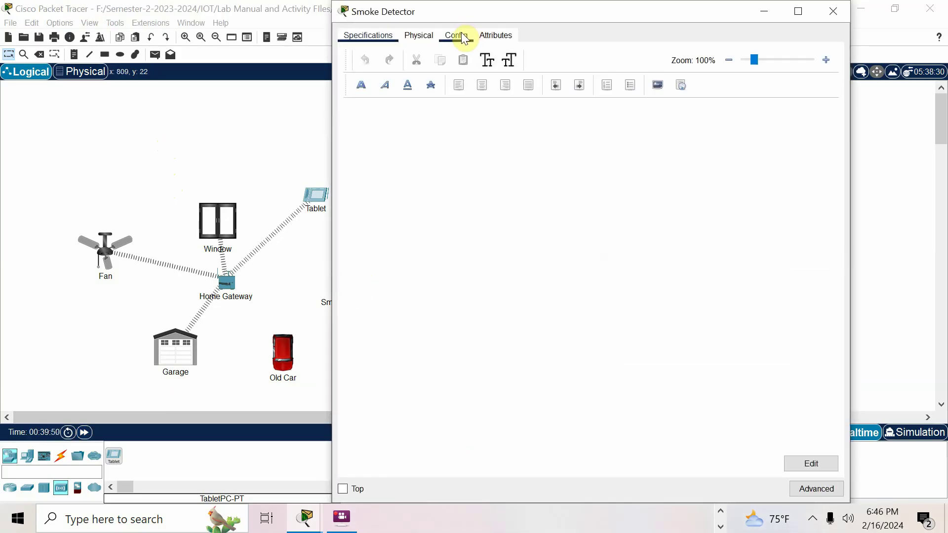
{"action": "left_click", "coordinate": [465, 39]}
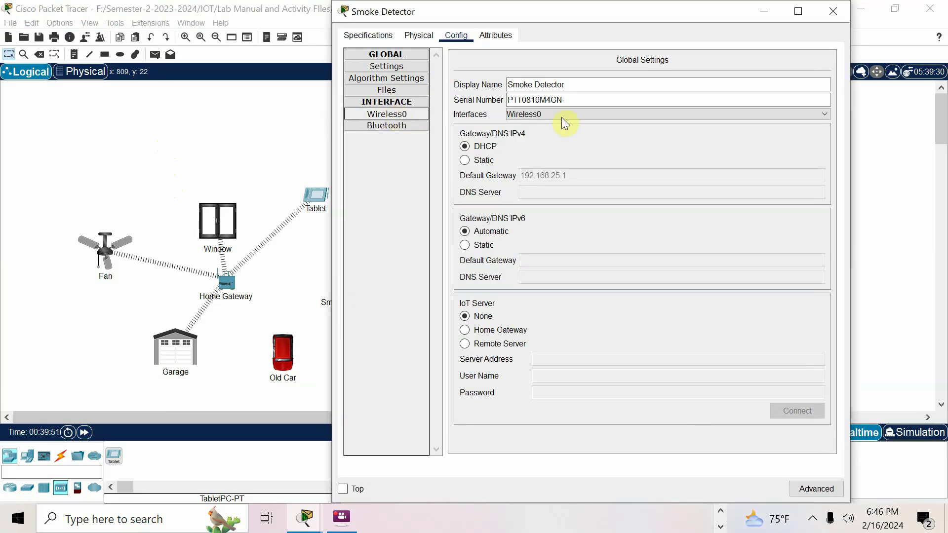
{"action": "left_click_drag", "start_coordinate": [715, 119], "coordinate": [624, 117]}
{"action": "type", "text": "MyHome"}
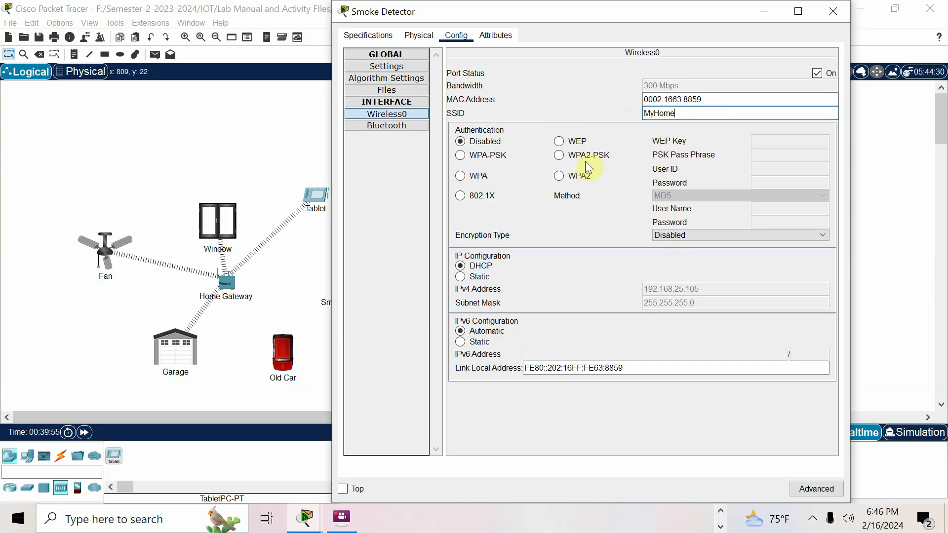
{"action": "left_click", "coordinate": [588, 159]}
{"action": "left_click", "coordinate": [777, 157]}
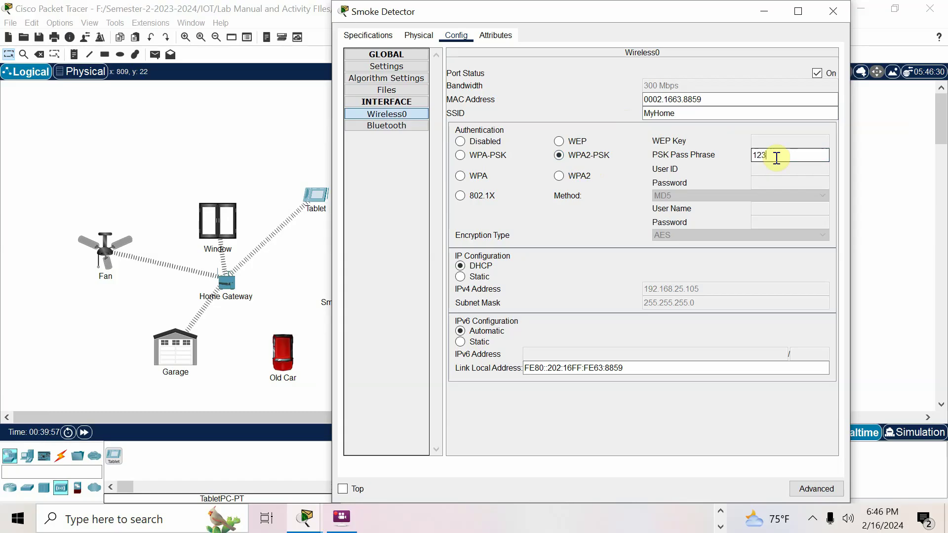
{"action": "type", "text": "123456789"}
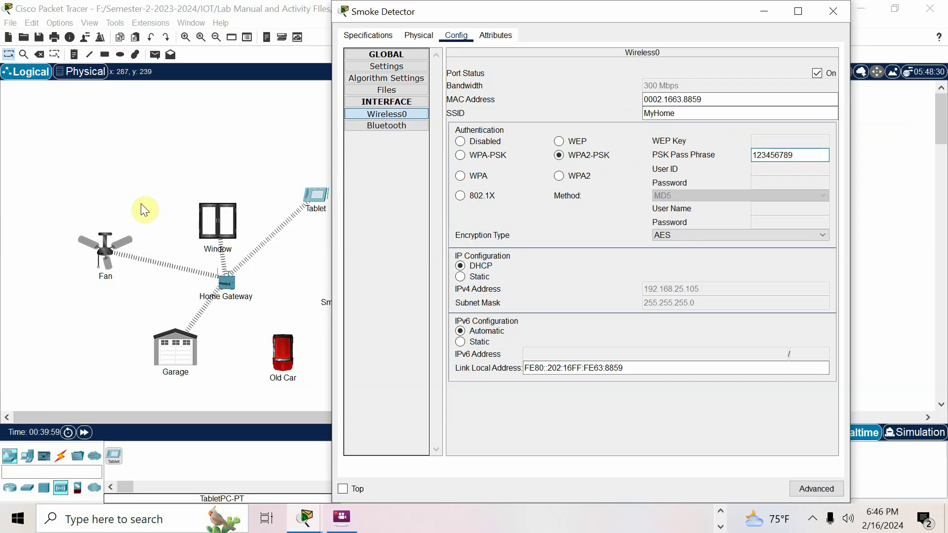
{"action": "left_click", "coordinate": [85, 435]}
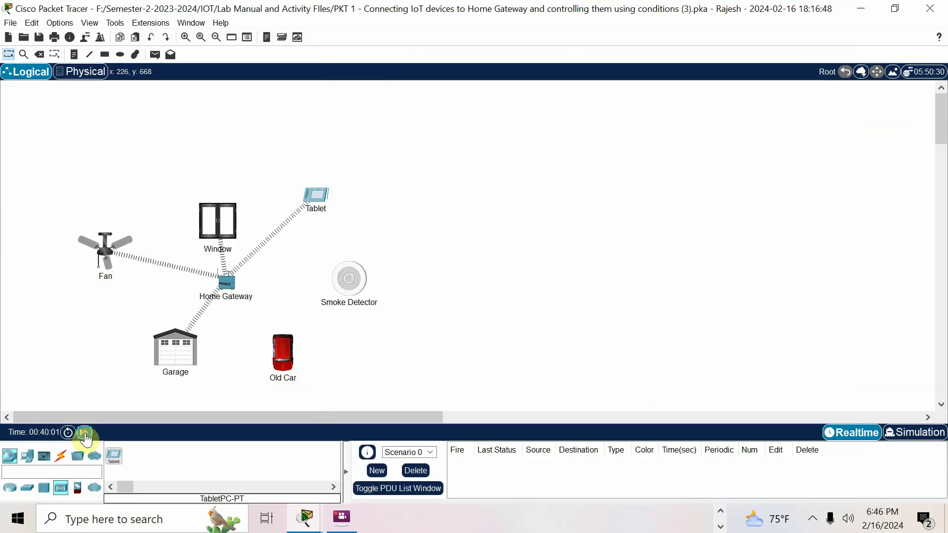
Step: Fast-forward time so the Smoke Detector links wirelessly to the Home Gateway
{"action": "left_click", "coordinate": [85, 435]}
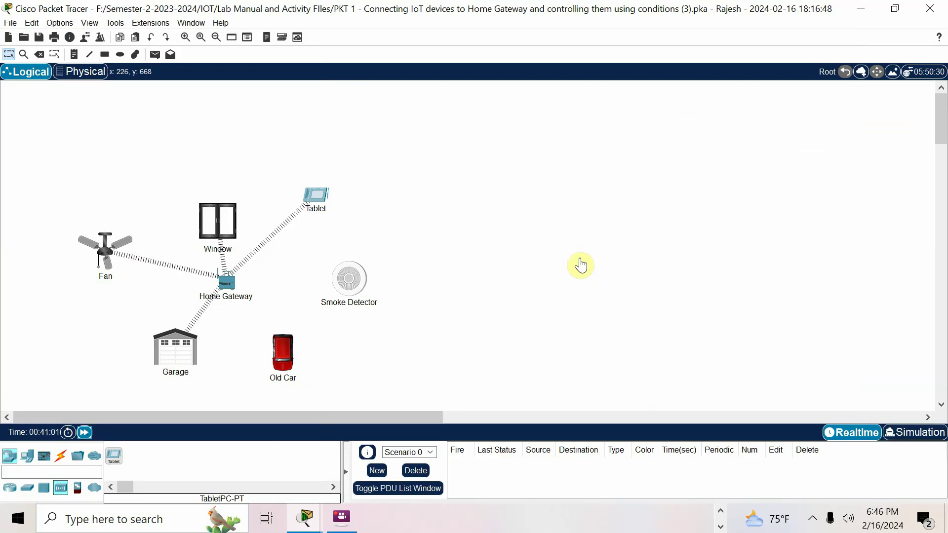
{"action": "mouse_move", "coordinate": [306, 517]}
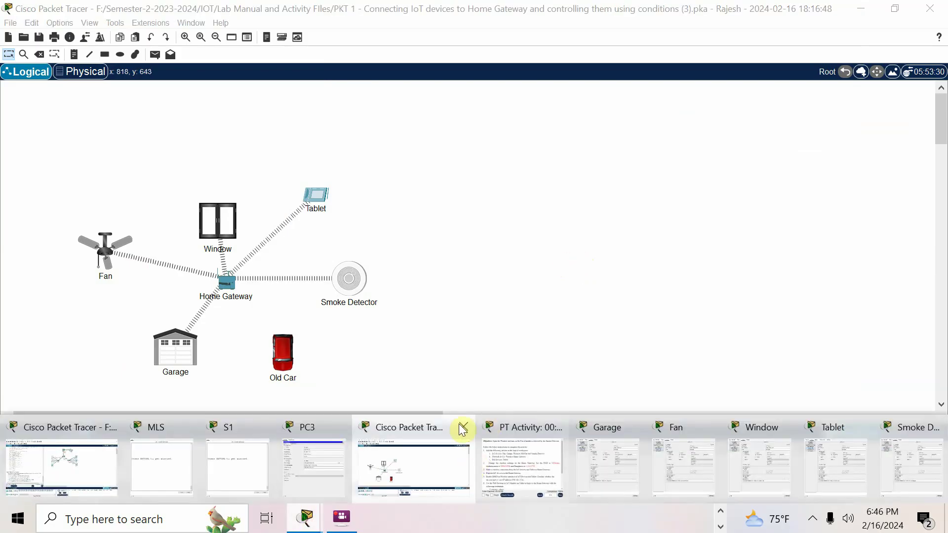
{"action": "left_click", "coordinate": [194, 341]}
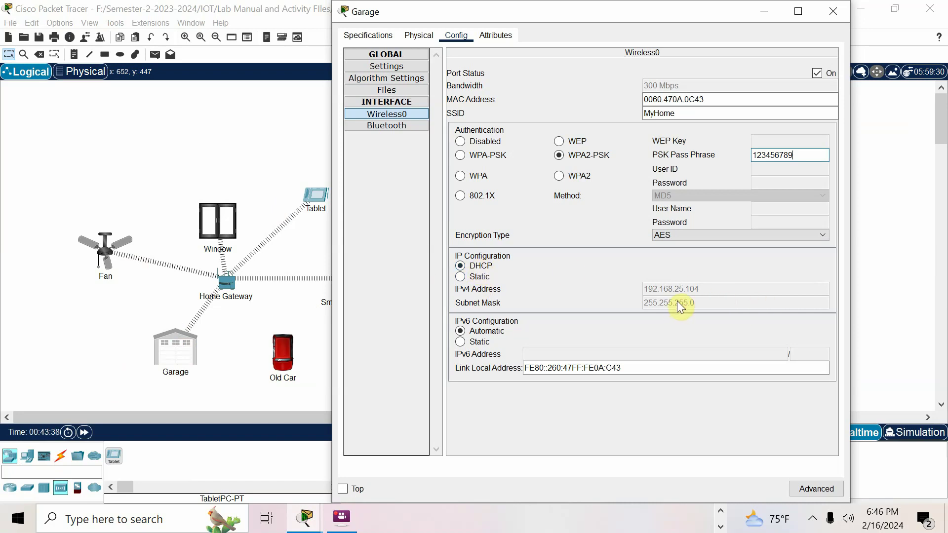
{"action": "left_click", "coordinate": [230, 286]}
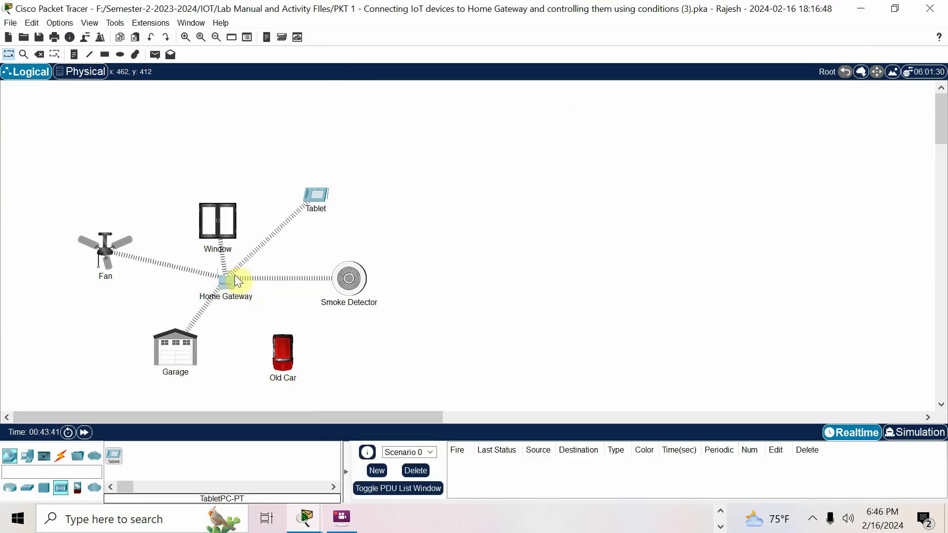
Step: Check the Home Gateway's LAN address 192.168.25.1/255.255.255.0 and its DHCP Internet setting
{"action": "left_click", "coordinate": [236, 279]}
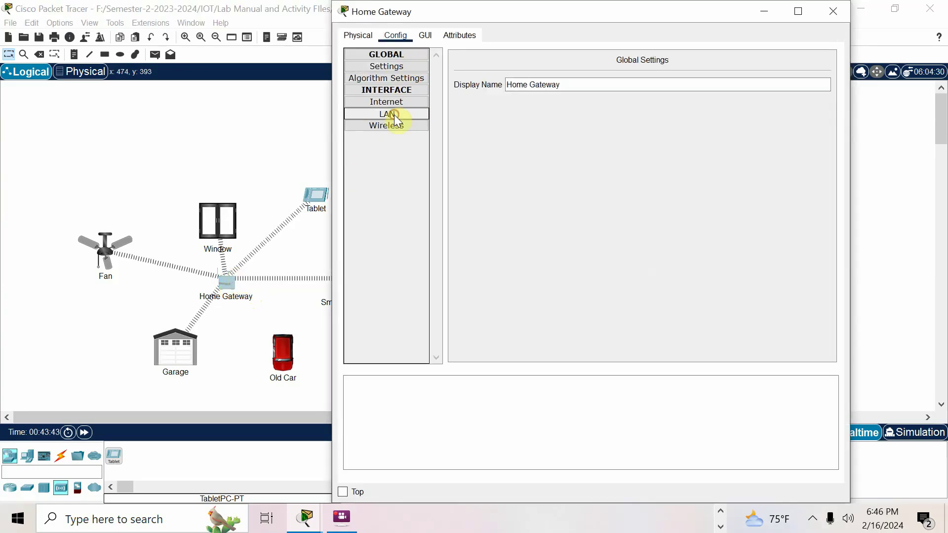
{"action": "left_click", "coordinate": [396, 117]}
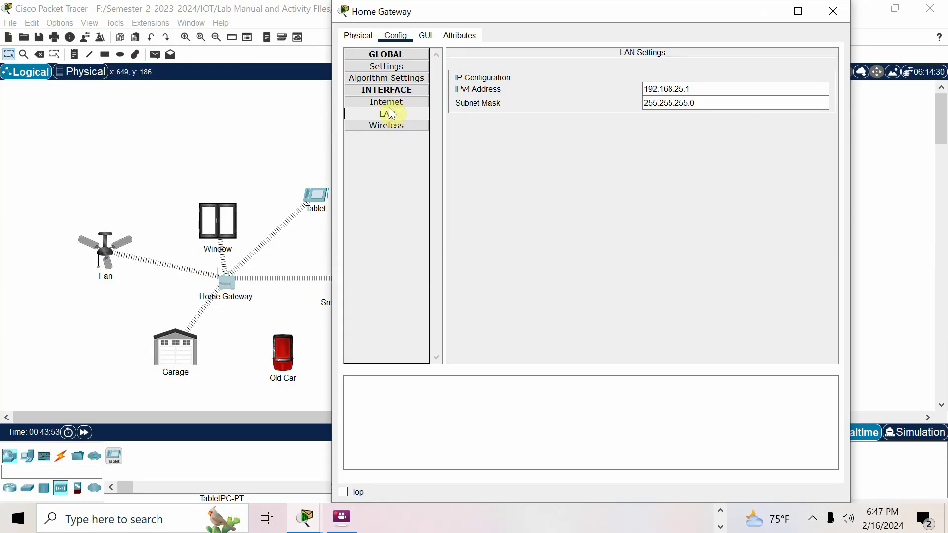
{"action": "left_click", "coordinate": [410, 103]}
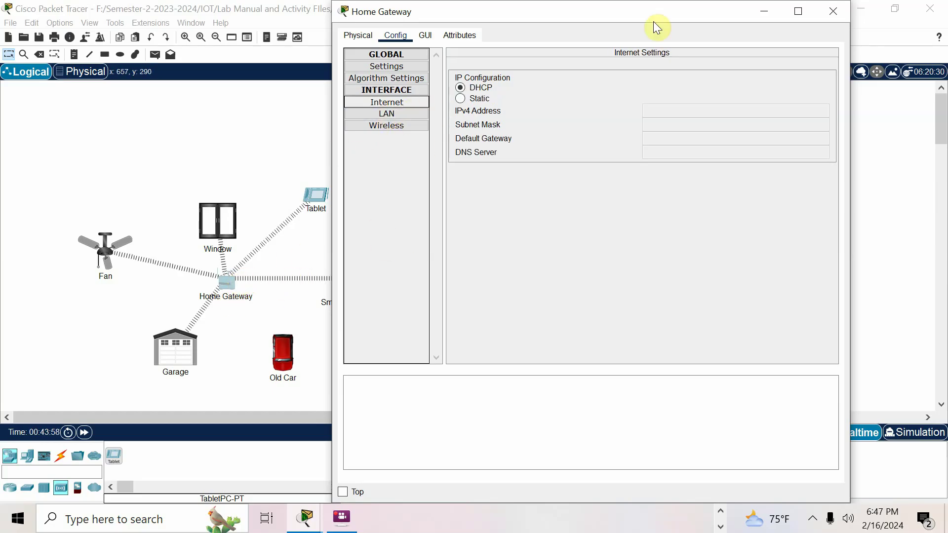
Step: Close the Home Gateway settings and scroll through the activity instructions, which report 100% completion
{"action": "left_click", "coordinate": [839, 13]}
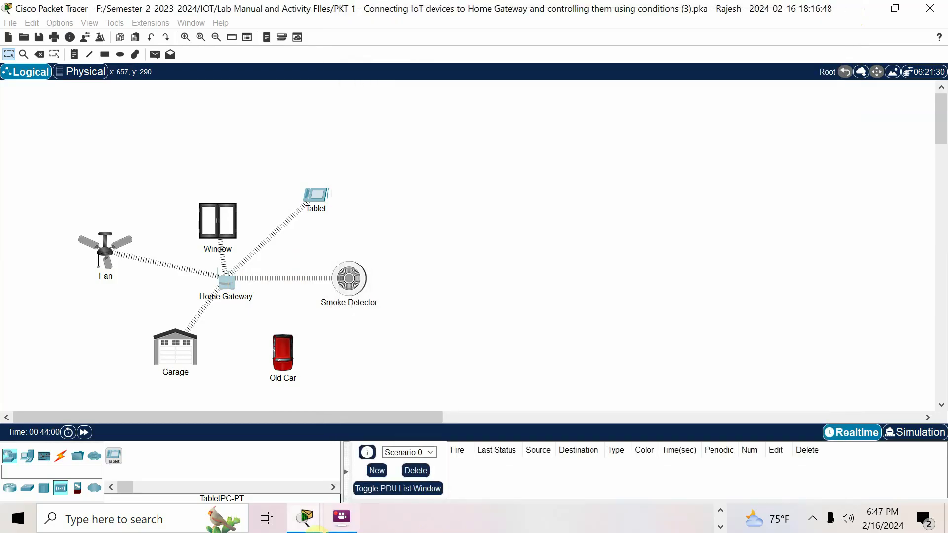
{"action": "mouse_move", "coordinate": [496, 459]}
{"action": "mouse_move", "coordinate": [342, 517]}
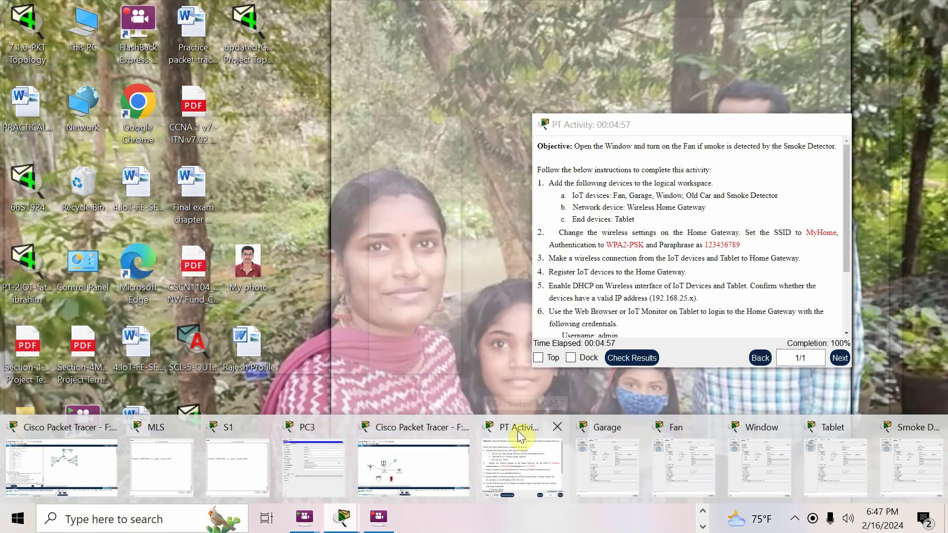
{"action": "left_click", "coordinate": [517, 432]}
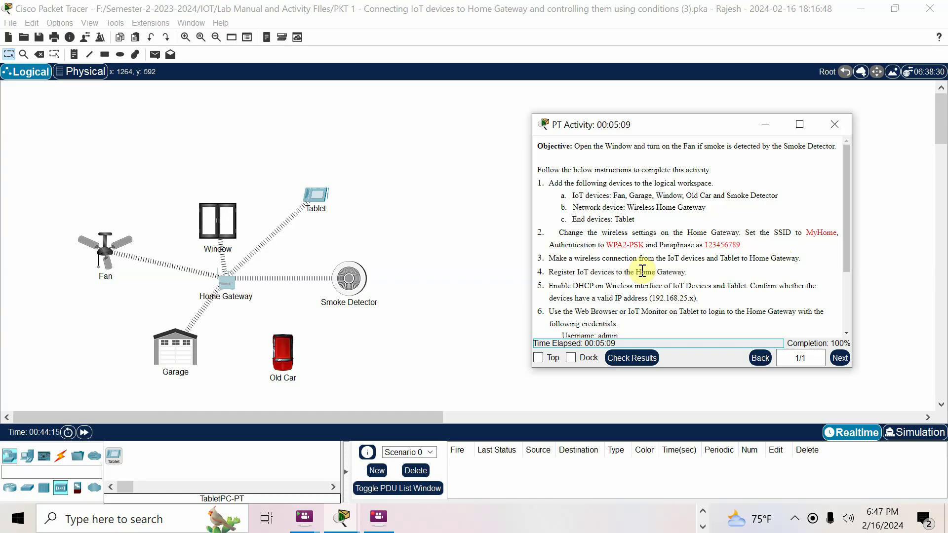
{"action": "scroll", "coordinate": [645, 271], "scroll_direction": "down", "scroll_amount": 1}
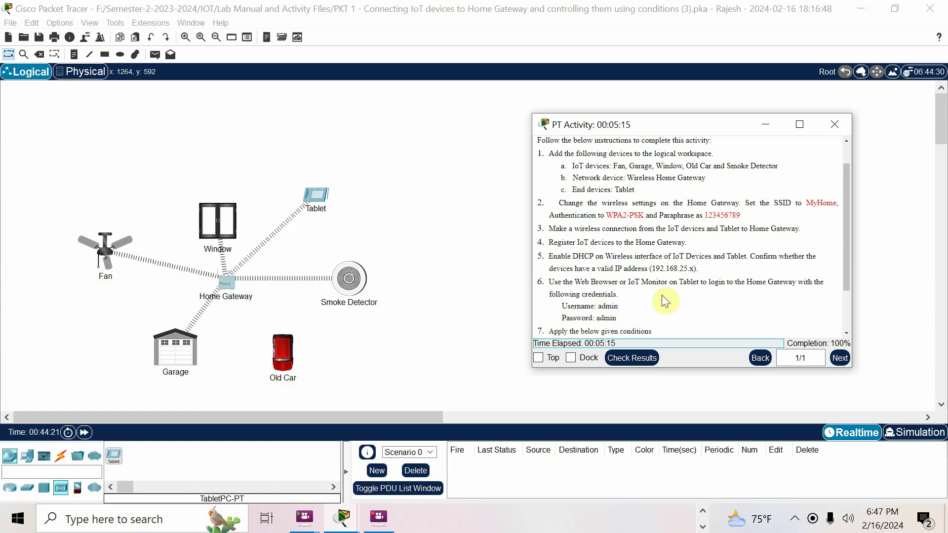
{"action": "scroll", "coordinate": [662, 294], "scroll_direction": "down", "scroll_amount": 2}
{"action": "scroll", "coordinate": [642, 277], "scroll_direction": "up", "scroll_amount": 3}
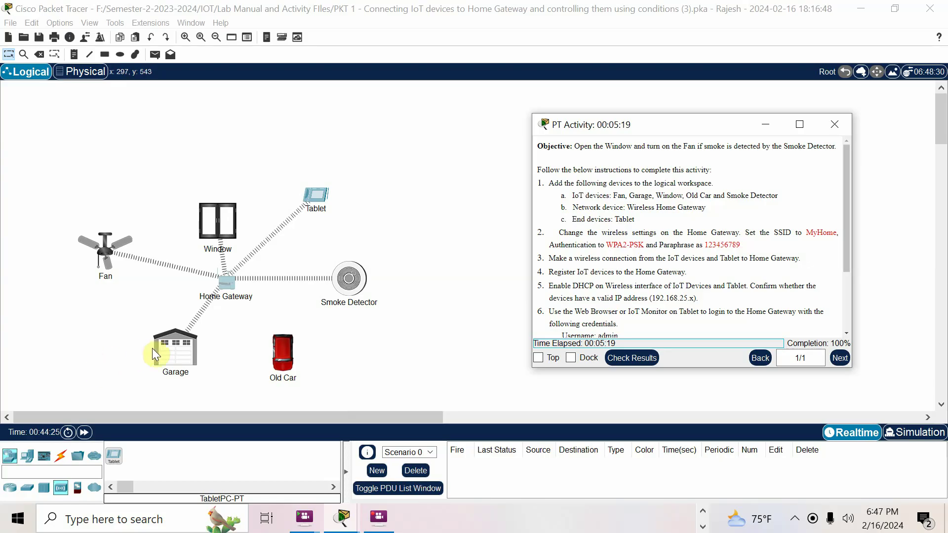
{"action": "left_click", "coordinate": [168, 348]}
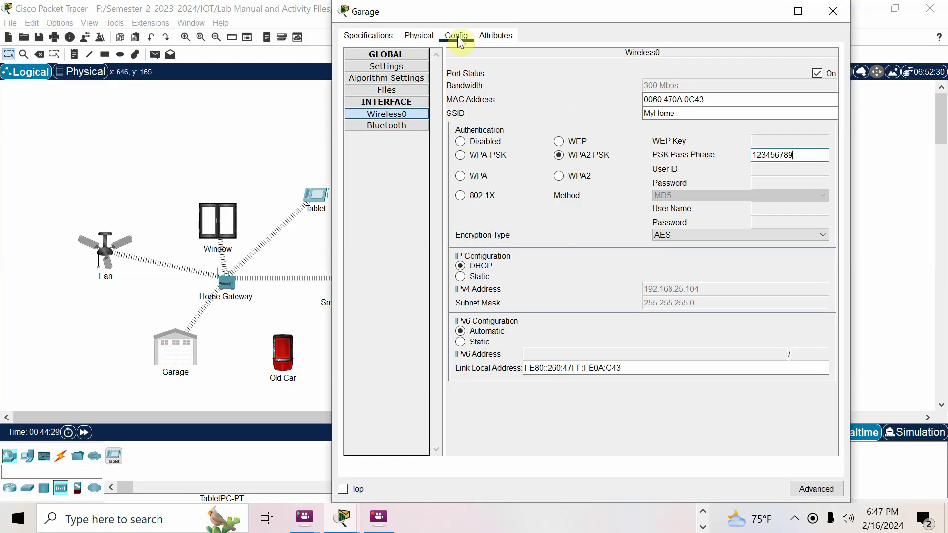
Step: Set the IoT Server to Home Gateway for the Garage and the Fan
{"action": "left_click", "coordinate": [455, 39]}
{"action": "left_click", "coordinate": [418, 36]}
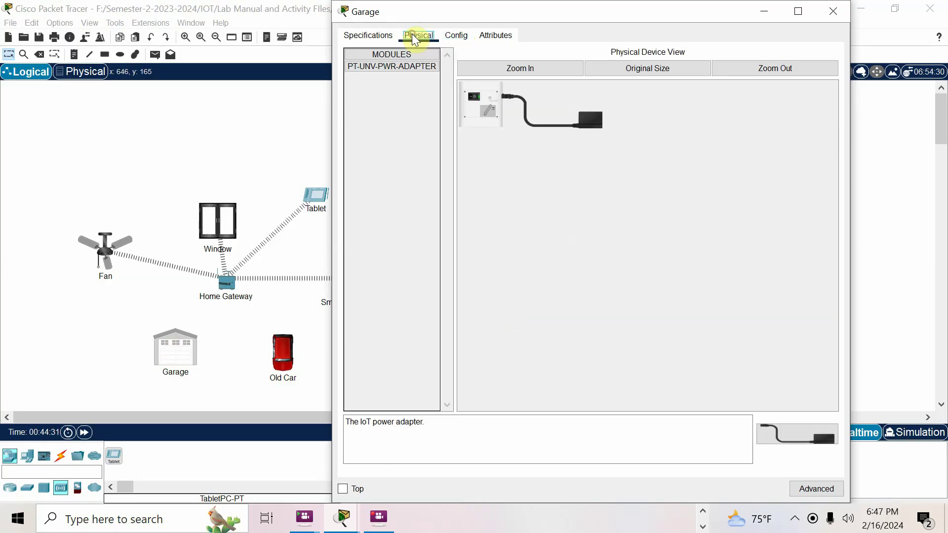
{"action": "left_click", "coordinate": [453, 40]}
{"action": "left_click", "coordinate": [453, 40]}
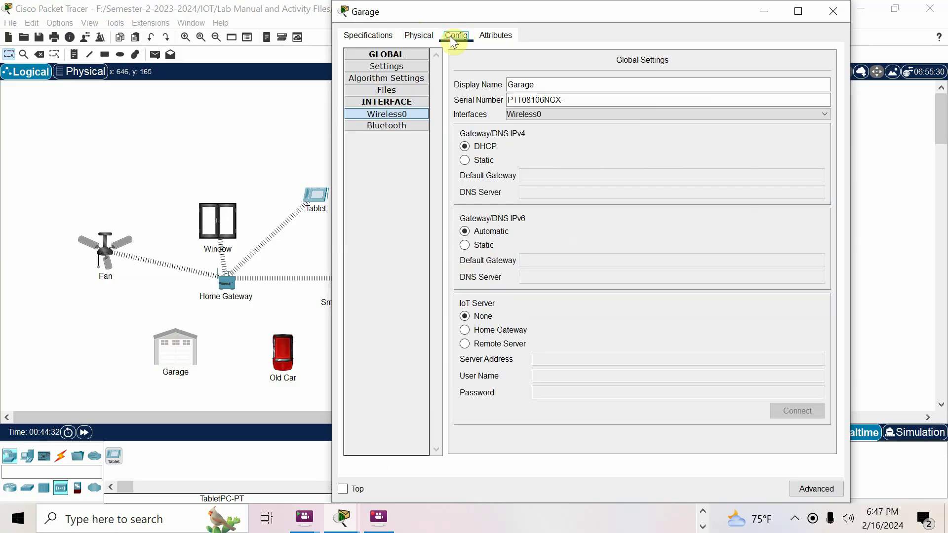
{"action": "left_click", "coordinate": [490, 330]}
{"action": "left_click", "coordinate": [160, 155]}
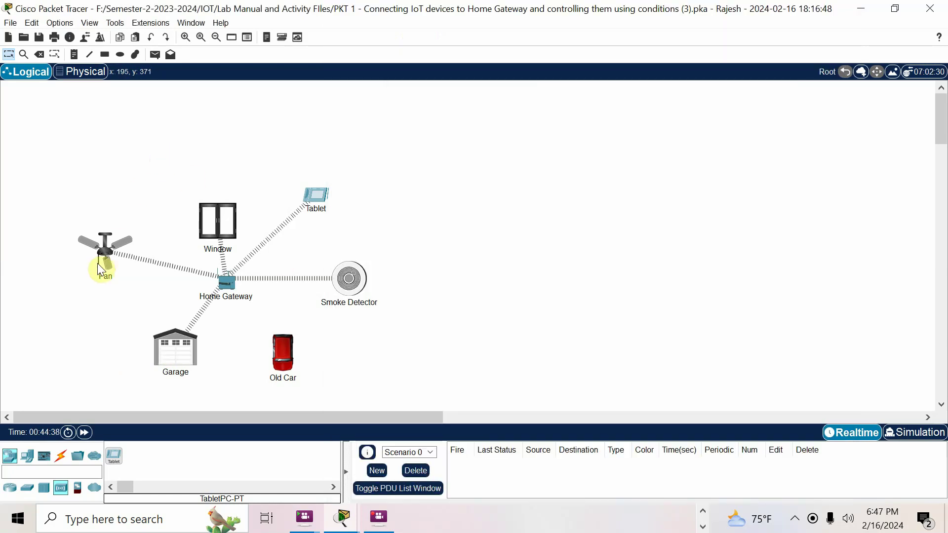
{"action": "left_click", "coordinate": [102, 258]}
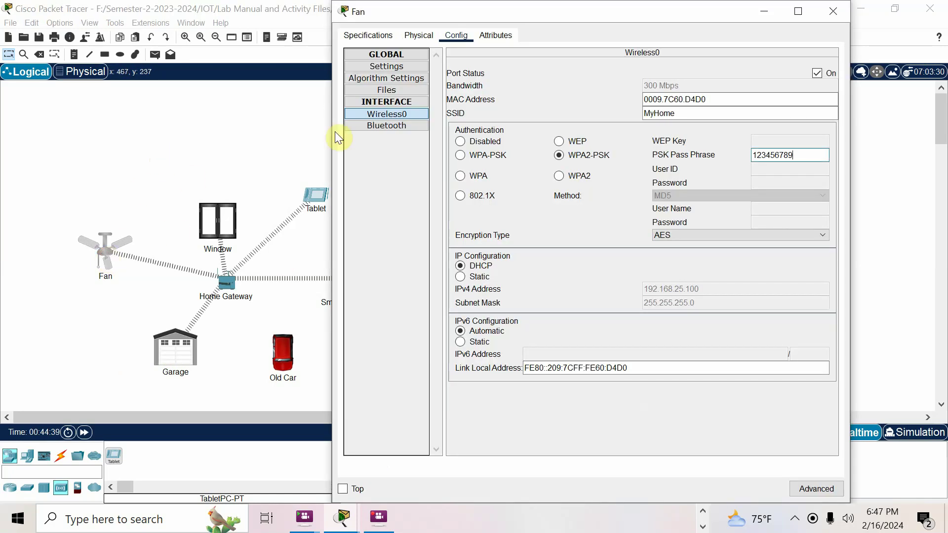
{"action": "left_click", "coordinate": [427, 39]}
{"action": "left_click", "coordinate": [456, 36]}
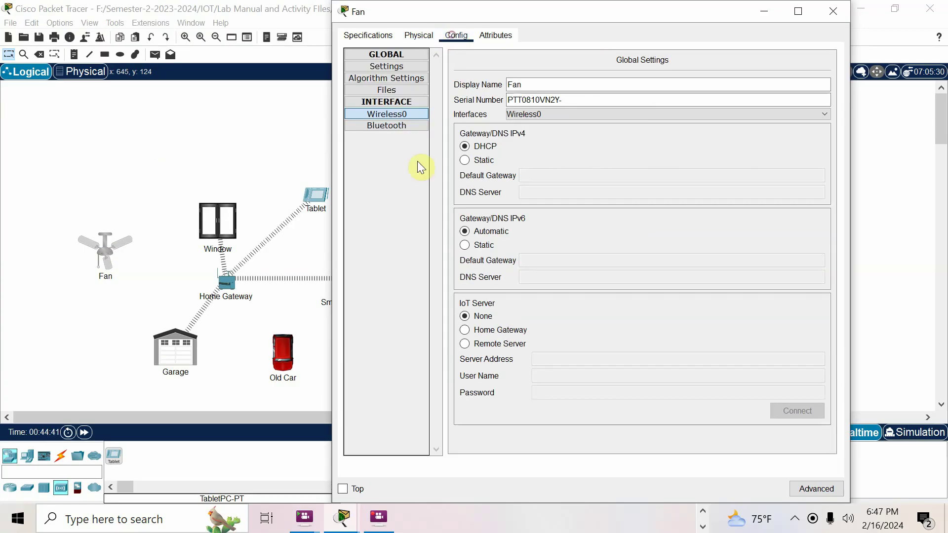
{"action": "left_click", "coordinate": [475, 330]}
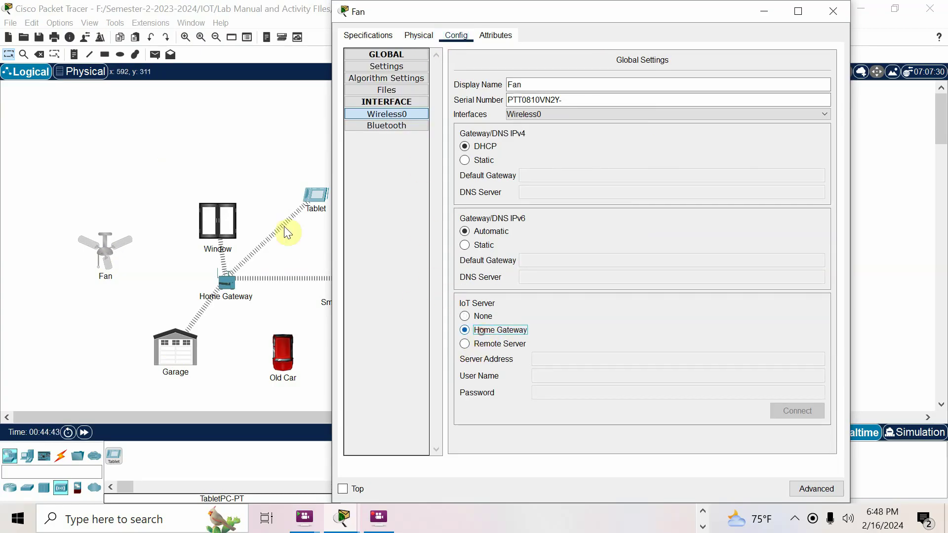
{"action": "left_click", "coordinate": [202, 159]}
Step: Register the Window with the Home Gateway and check the instructions' list of IoT devices
{"action": "left_click", "coordinate": [209, 211]}
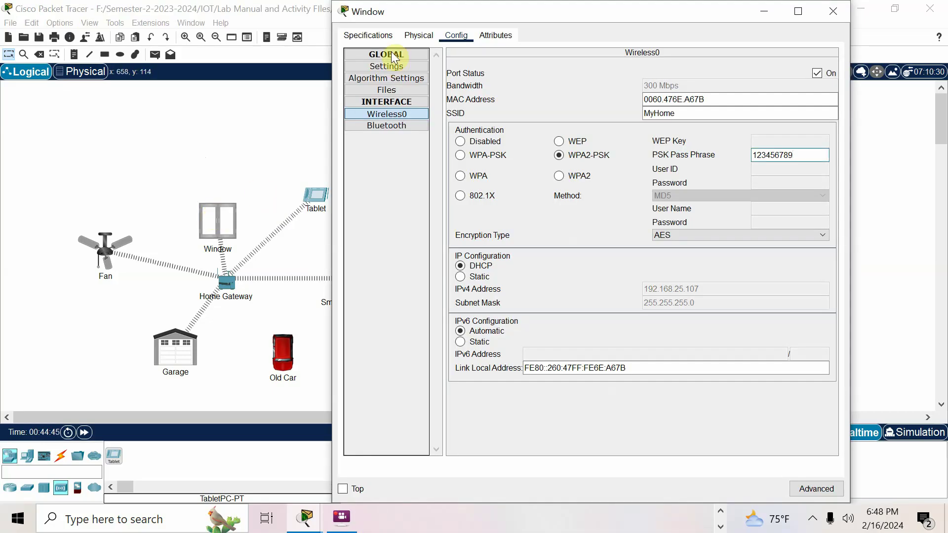
{"action": "left_click", "coordinate": [410, 40]}
{"action": "left_click", "coordinate": [456, 36]}
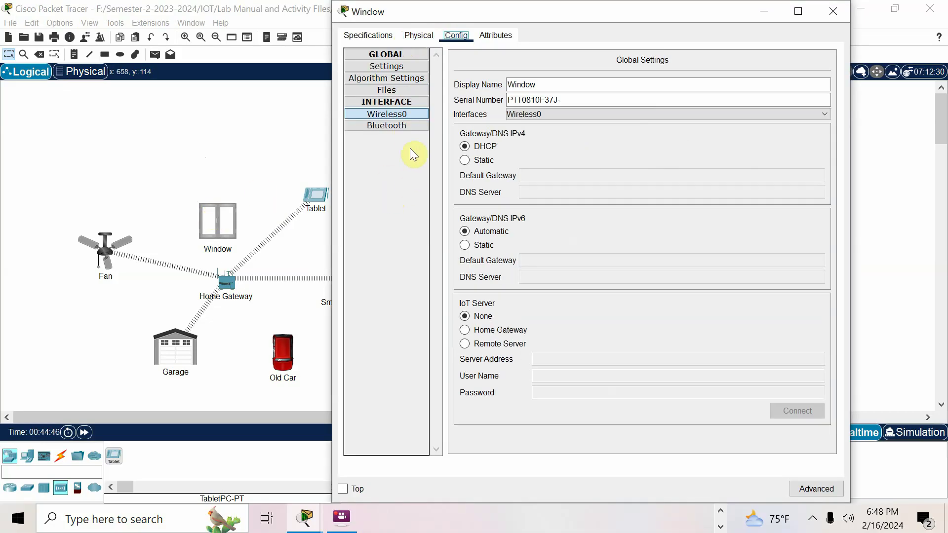
{"action": "left_click", "coordinate": [480, 329]}
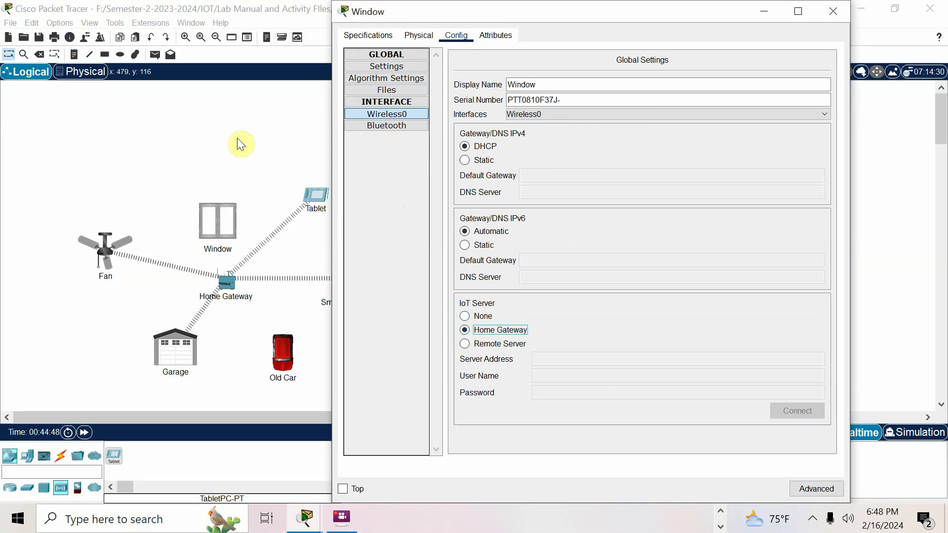
{"action": "left_click", "coordinate": [241, 158]}
{"action": "left_click", "coordinate": [323, 195]}
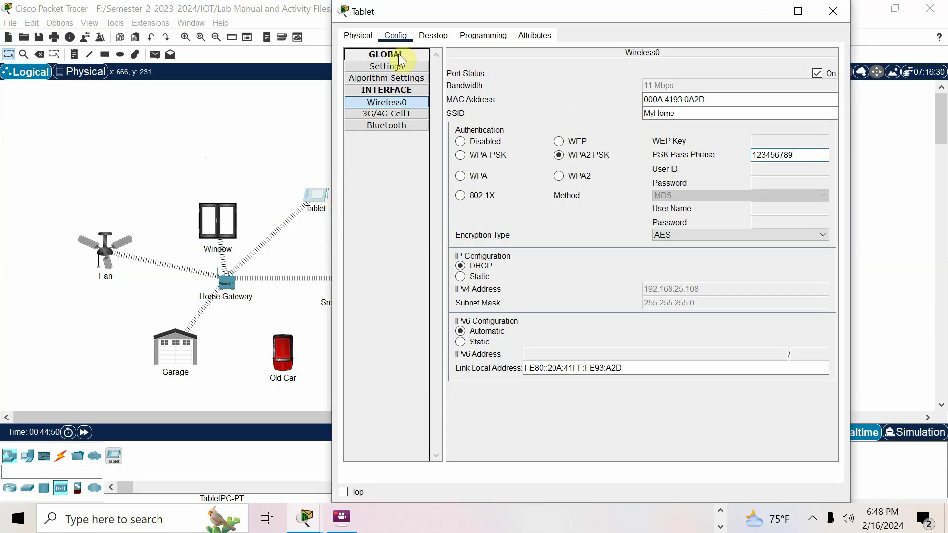
{"action": "left_click", "coordinate": [305, 517]}
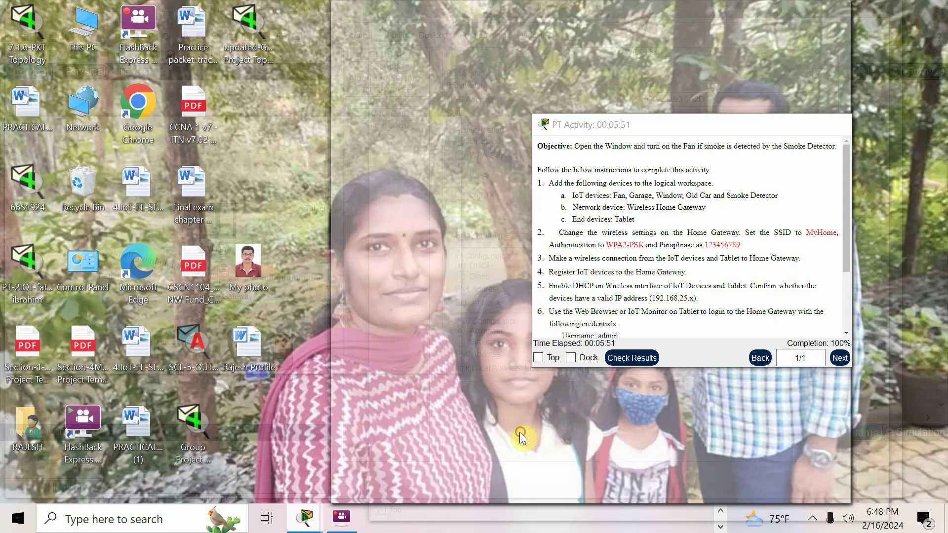
{"action": "left_click", "coordinate": [520, 432]}
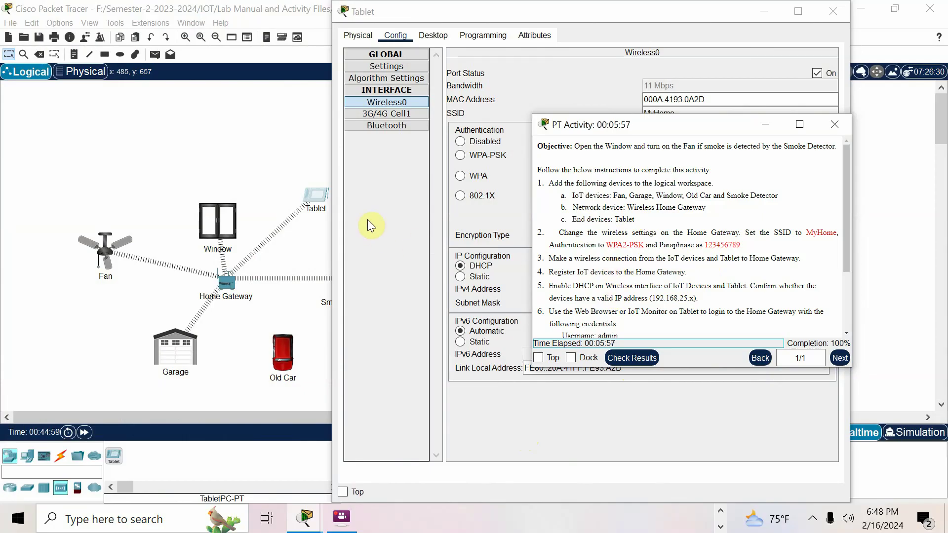
{"action": "left_click_drag", "start_coordinate": [613, 196], "coordinate": [778, 195]}
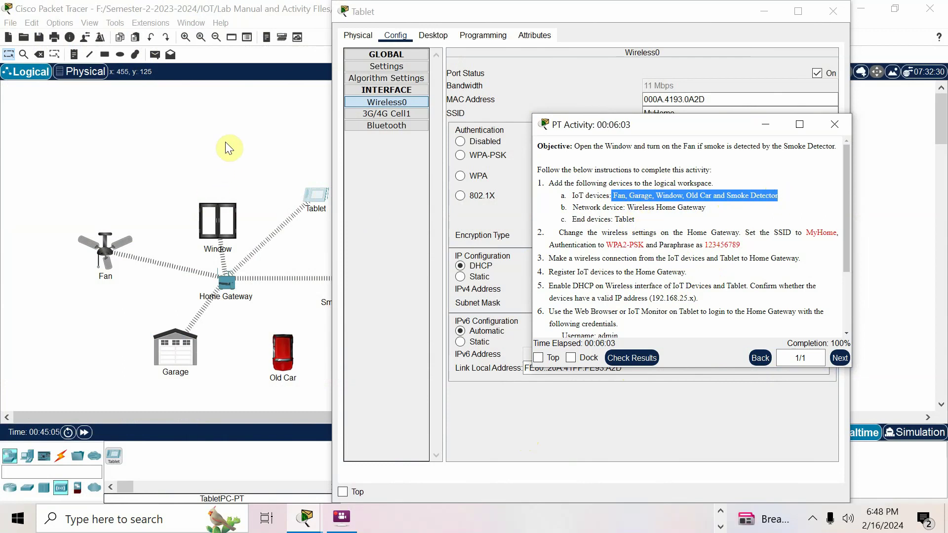
{"action": "left_click", "coordinate": [225, 141]}
Step: Register the Smoke Detector with the Home Gateway and fast-forward the simulation time
{"action": "left_click", "coordinate": [349, 278]}
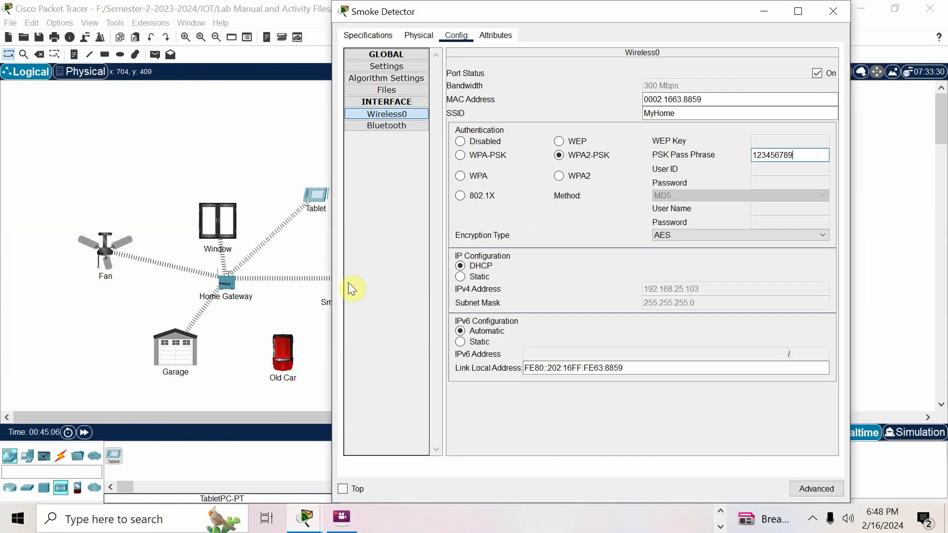
{"action": "left_click", "coordinate": [429, 37]}
{"action": "left_click", "coordinate": [449, 36]}
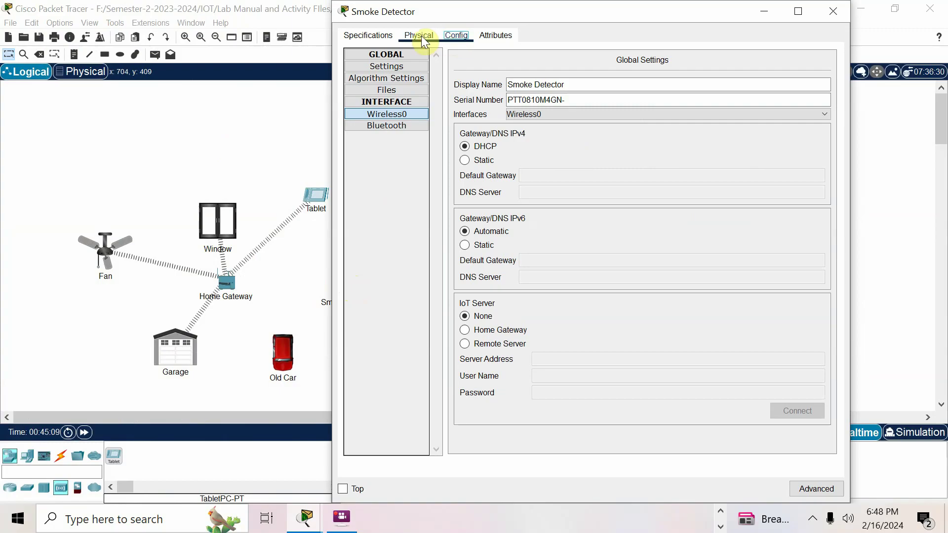
{"action": "left_click", "coordinate": [475, 331]}
{"action": "left_click", "coordinate": [85, 433]}
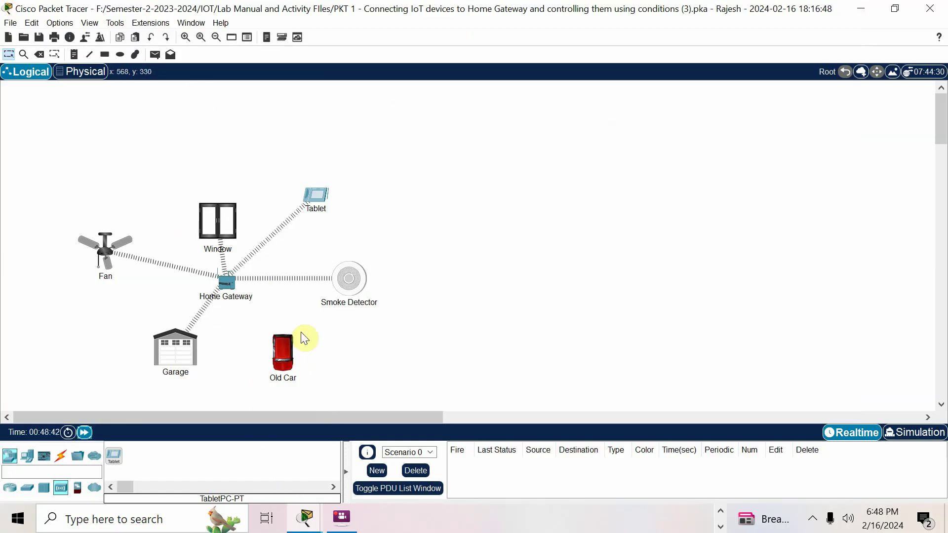
Step: Reread the activity steps, switch the Tablet to its Desktop, and fast-forward time
{"action": "left_click", "coordinate": [317, 527]}
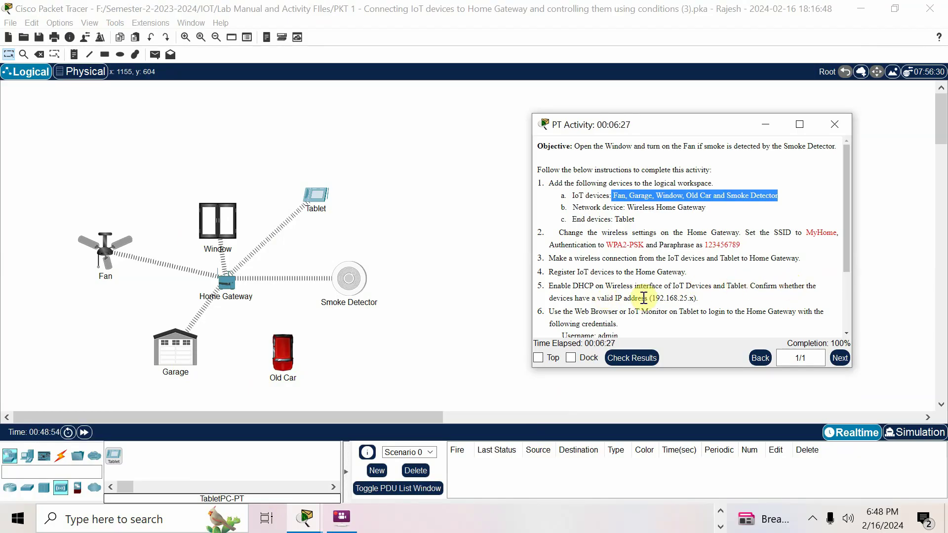
{"action": "scroll", "coordinate": [645, 296], "scroll_direction": "down", "scroll_amount": 1}
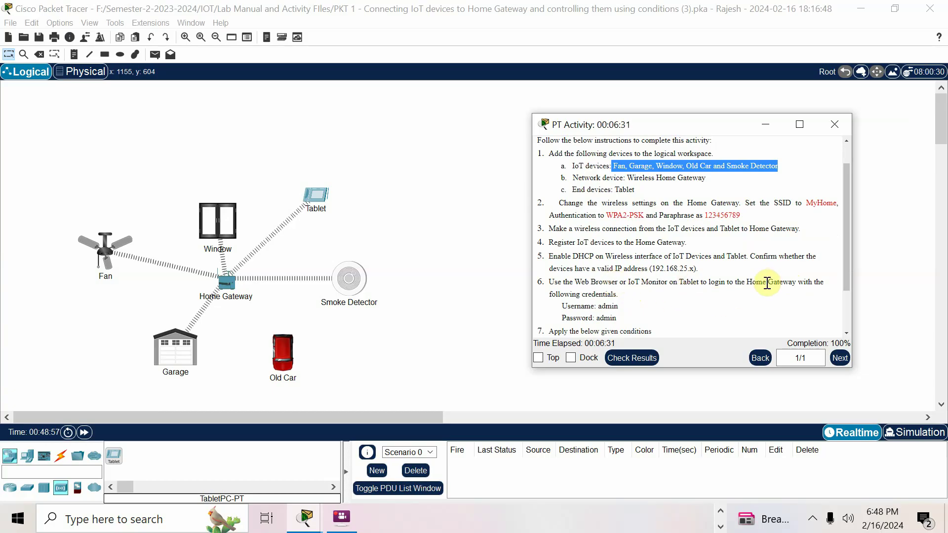
{"action": "left_click", "coordinate": [320, 199]}
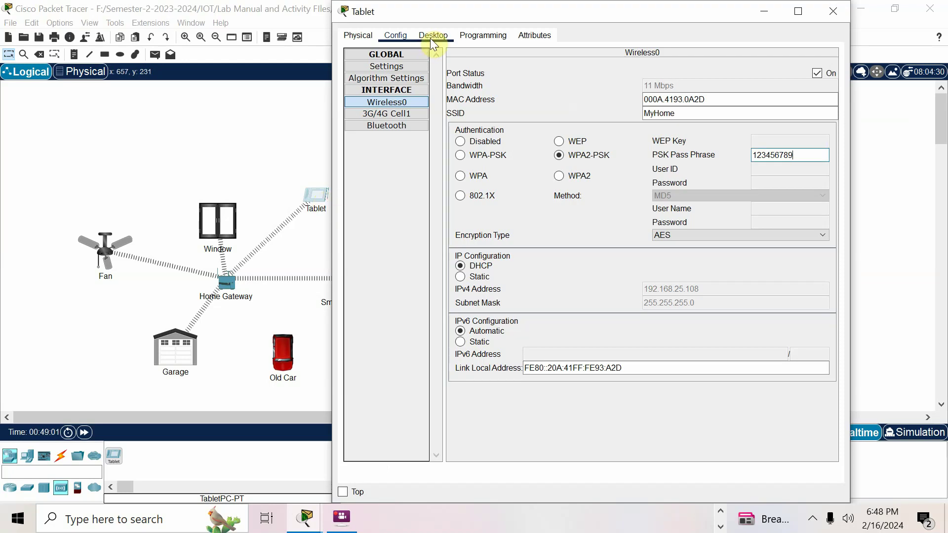
{"action": "left_click", "coordinate": [432, 35]}
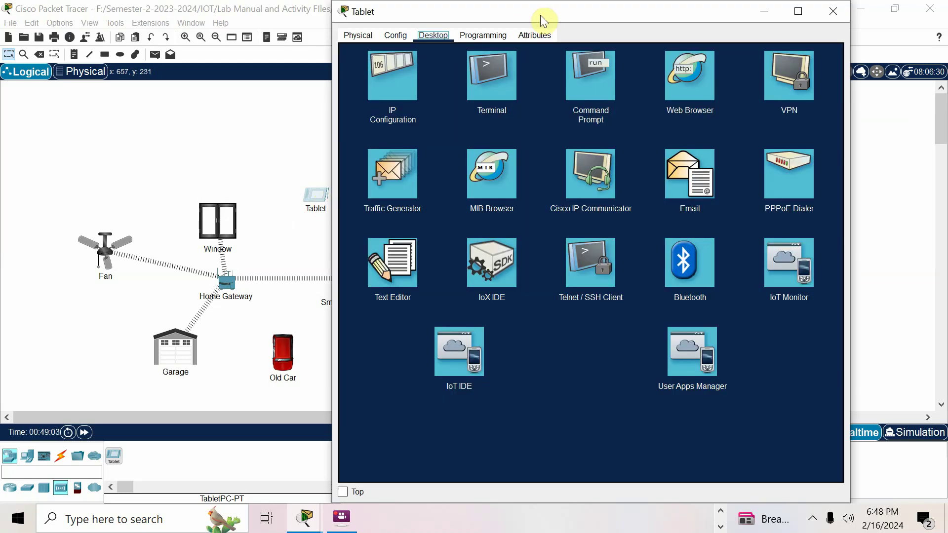
{"action": "left_click_drag", "start_coordinate": [542, 17], "coordinate": [688, 18]}
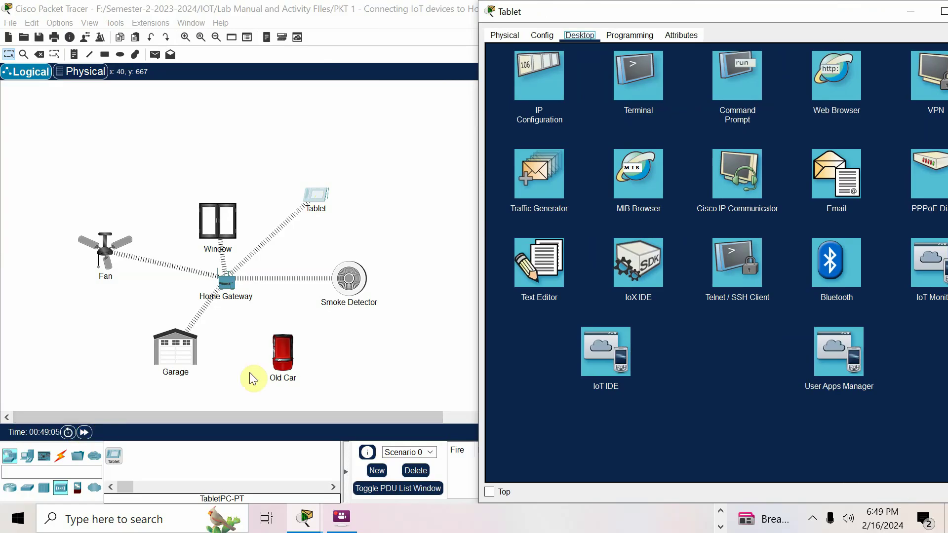
{"action": "left_click", "coordinate": [84, 434]}
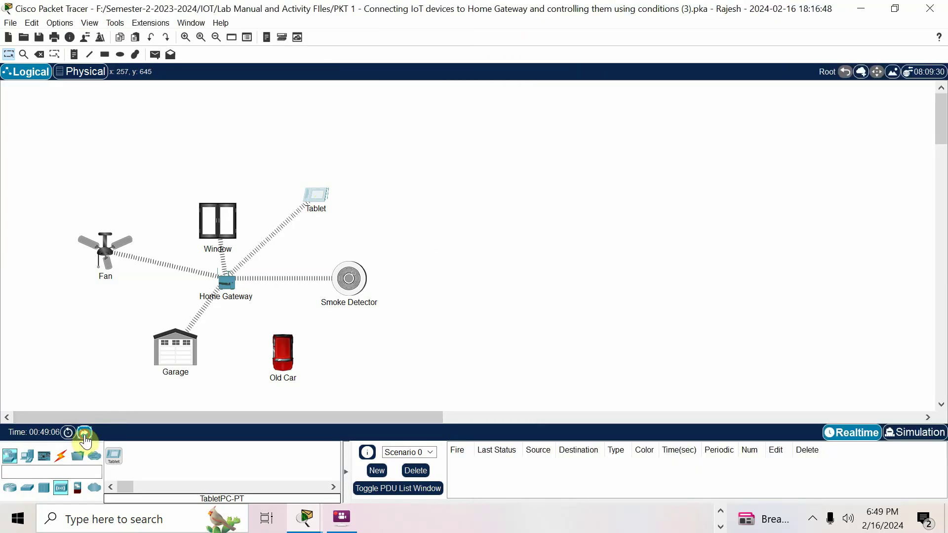
{"action": "left_click", "coordinate": [321, 201]}
{"action": "left_click", "coordinate": [732, 61]}
{"action": "left_click_drag", "start_coordinate": [733, 9], "coordinate": [672, 12]}
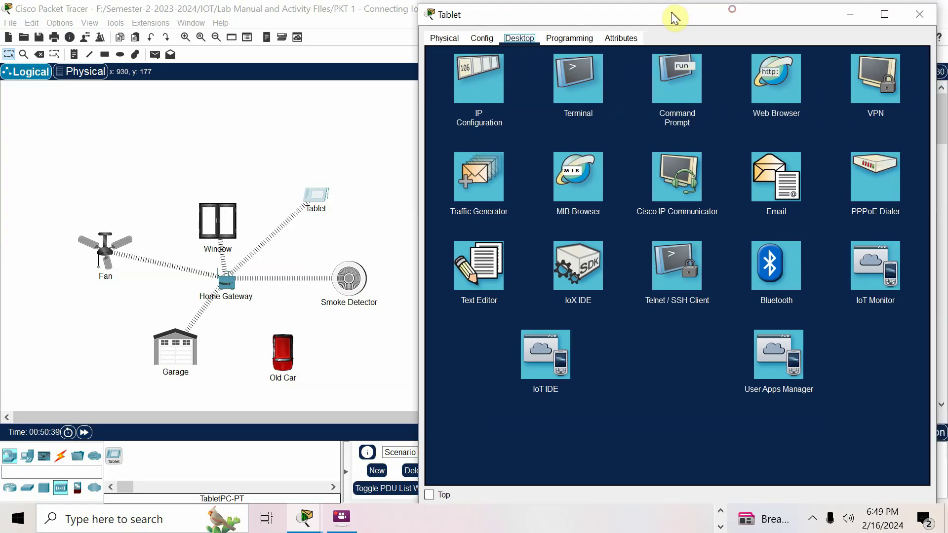
{"action": "left_click", "coordinate": [768, 89]}
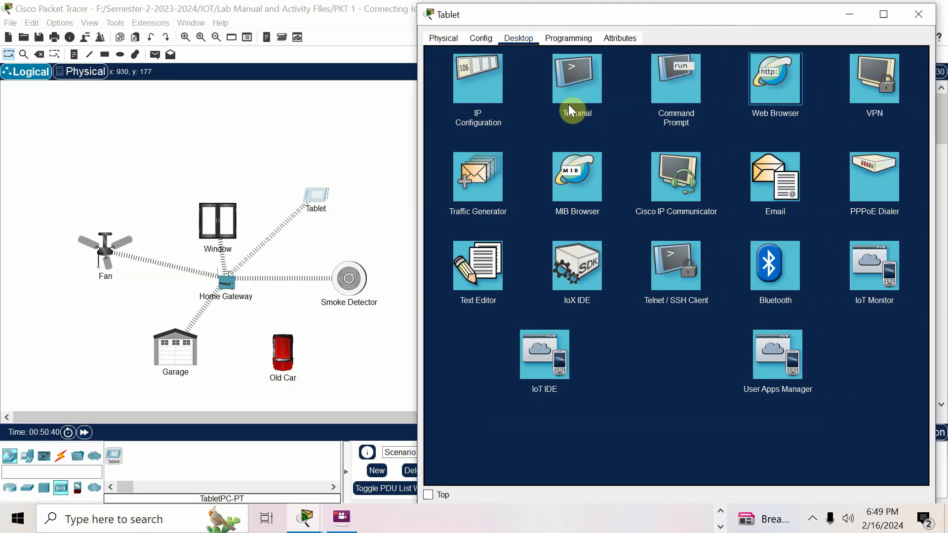
{"action": "left_click", "coordinate": [779, 95]}
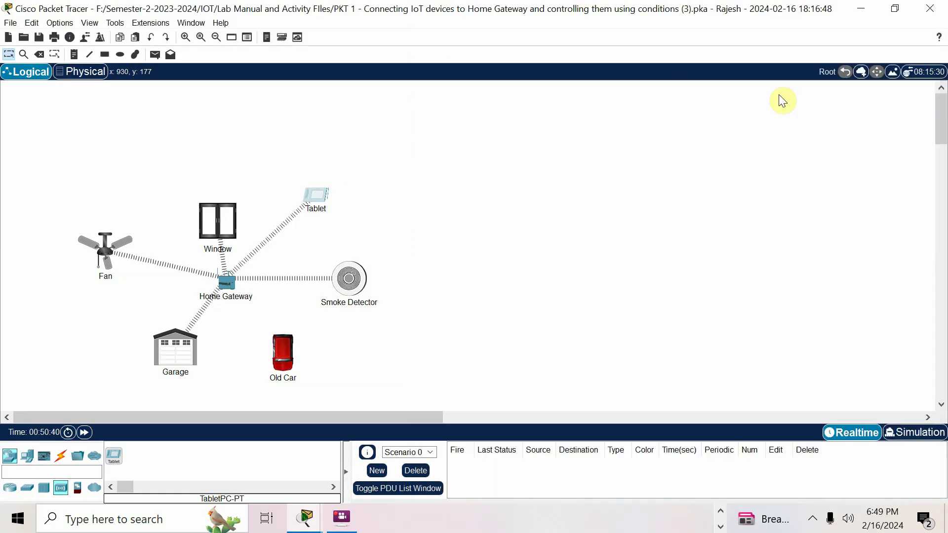
Step: Look up the Home Gateway's LAN address in its settings
{"action": "left_click", "coordinate": [319, 199]}
{"action": "left_click", "coordinate": [523, 78]}
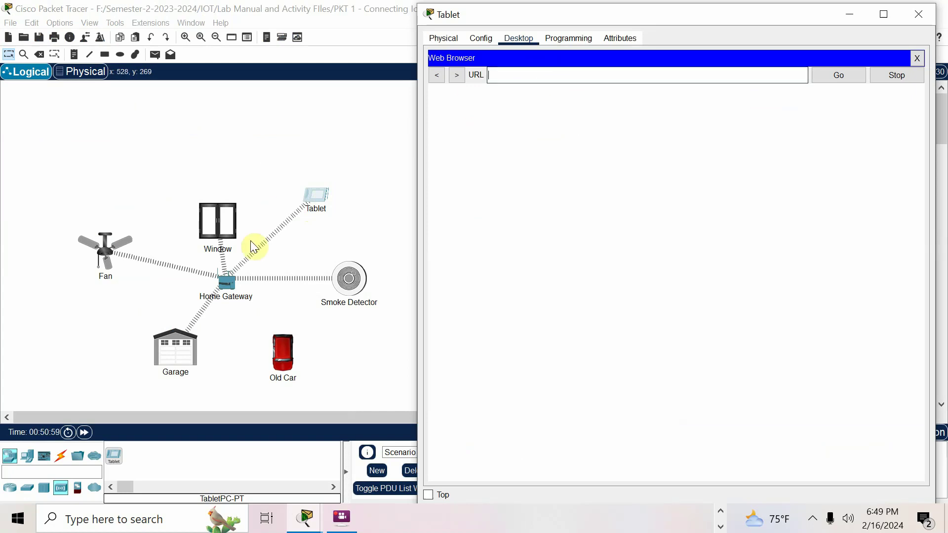
{"action": "left_click", "coordinate": [232, 288]}
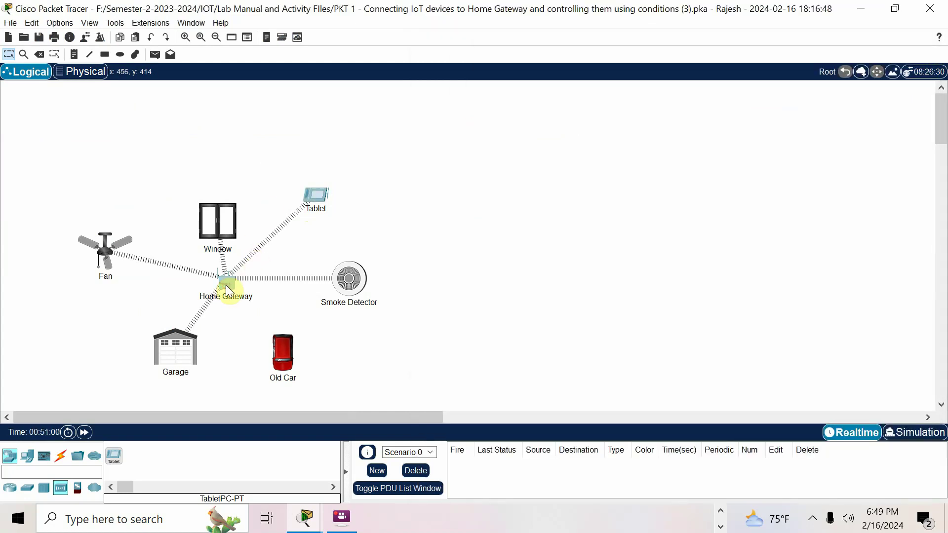
{"action": "left_click", "coordinate": [227, 295]}
{"action": "left_click", "coordinate": [408, 114]}
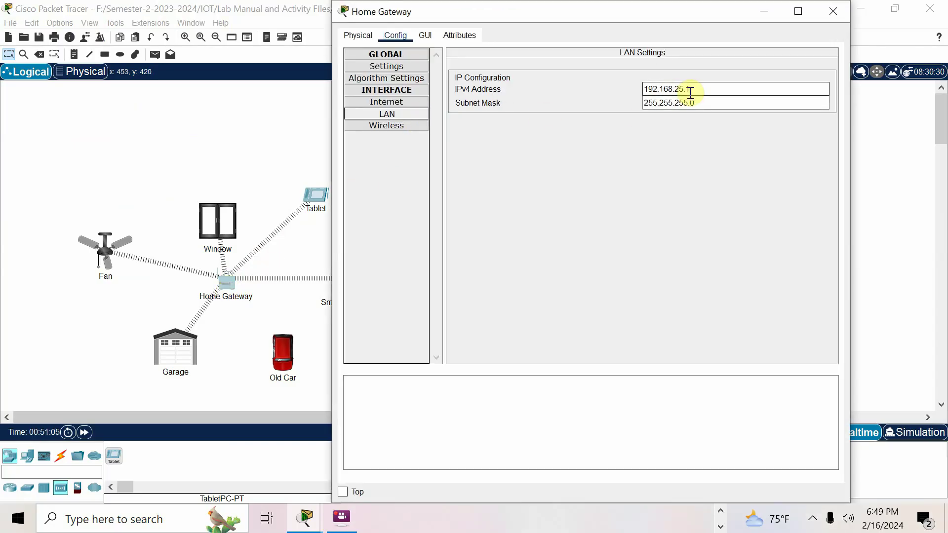
{"action": "left_click", "coordinate": [215, 109]}
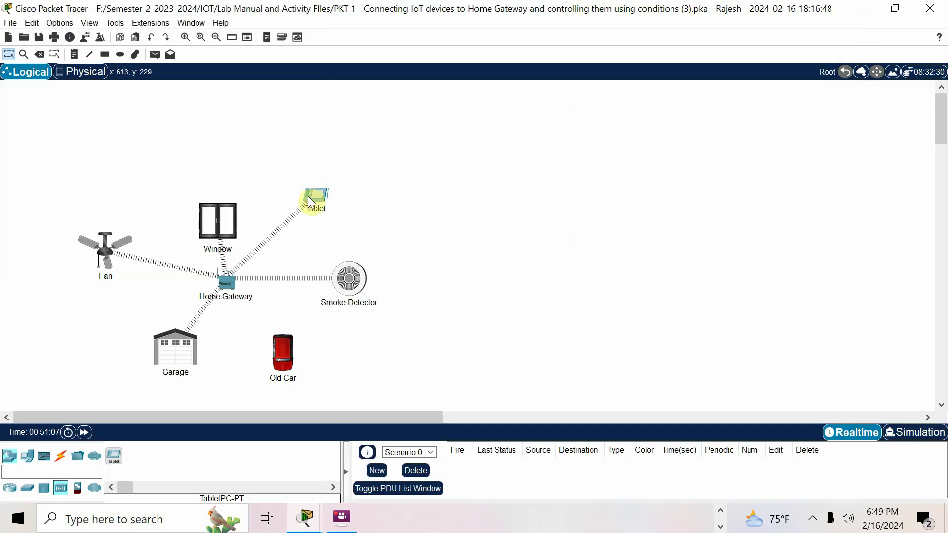
Step: Browse the Tablet to 192.168.25.1 and log in as admin with the gateway password
{"action": "left_click", "coordinate": [320, 200]}
{"action": "left_click", "coordinate": [528, 76]}
{"action": "type", "text": "192.168.25.1"}
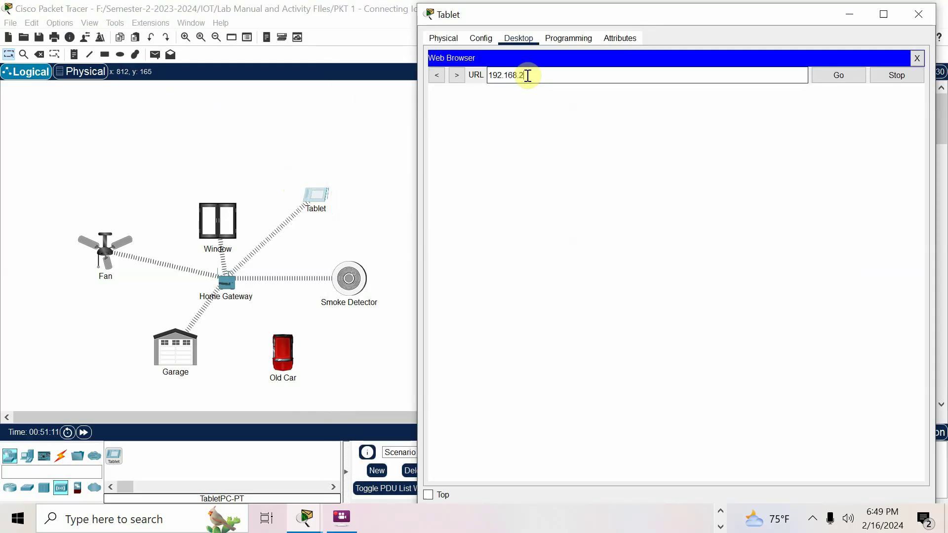
{"action": "left_click", "coordinate": [845, 76]}
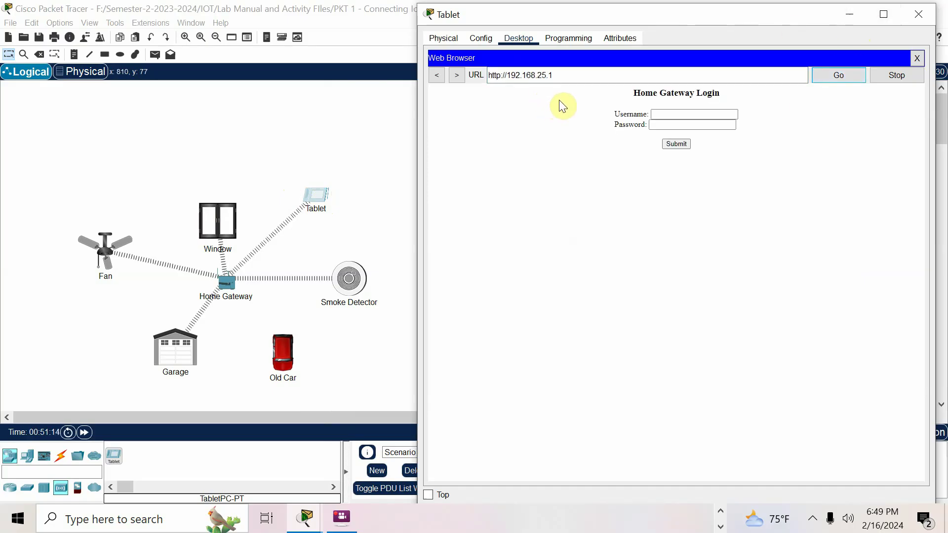
{"action": "left_click", "coordinate": [681, 110]}
{"action": "type", "text": "admin"}
{"action": "left_click", "coordinate": [675, 126]}
{"action": "type", "text": "admin"}
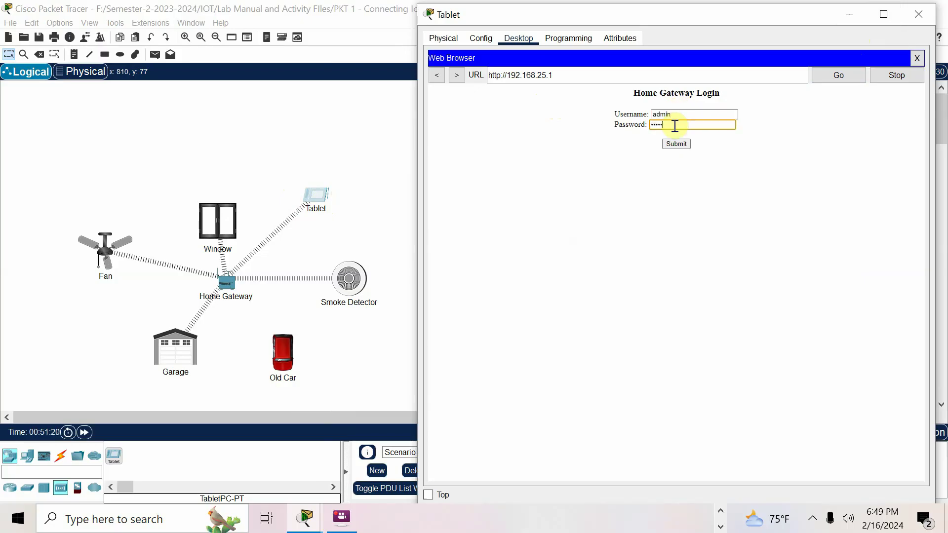
{"action": "left_click", "coordinate": [671, 144]}
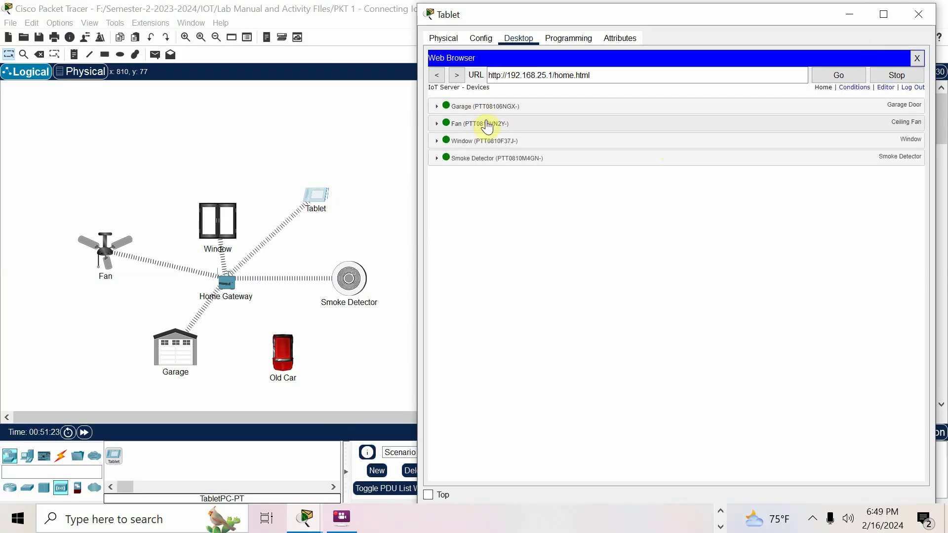
Step: Expand the Smoke Detector, Window, Fan and Garage entries on the gateway page, then close the browser
{"action": "left_click", "coordinate": [485, 165]}
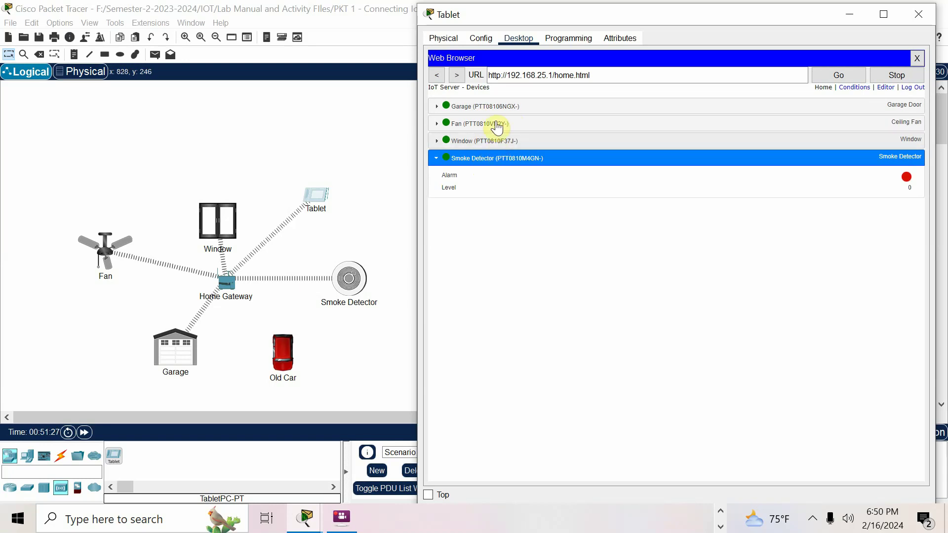
{"action": "left_click", "coordinate": [498, 141]}
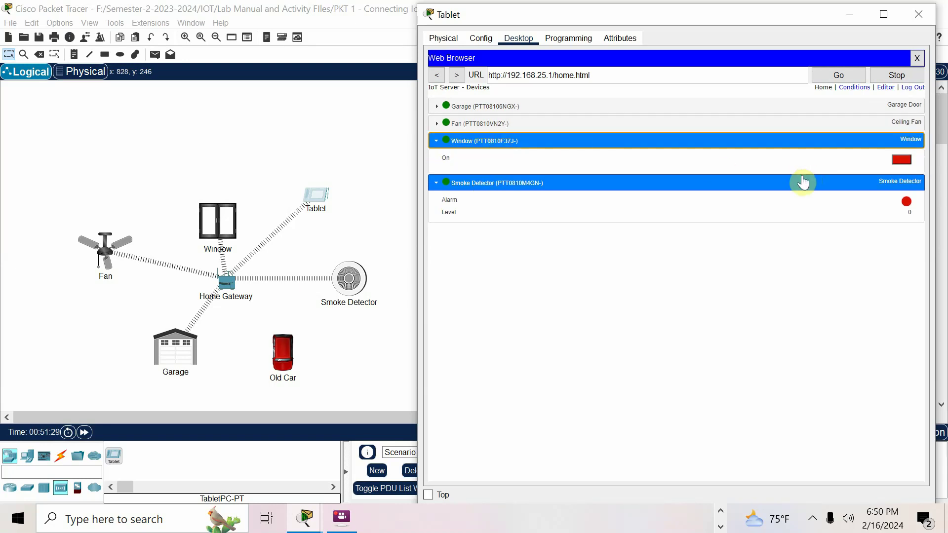
{"action": "left_click", "coordinate": [567, 126]}
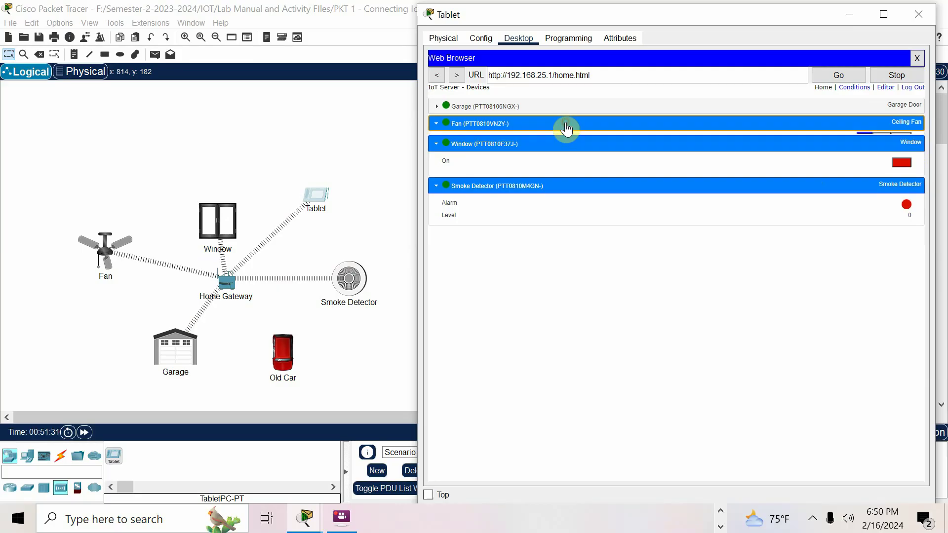
{"action": "left_click", "coordinate": [541, 105]}
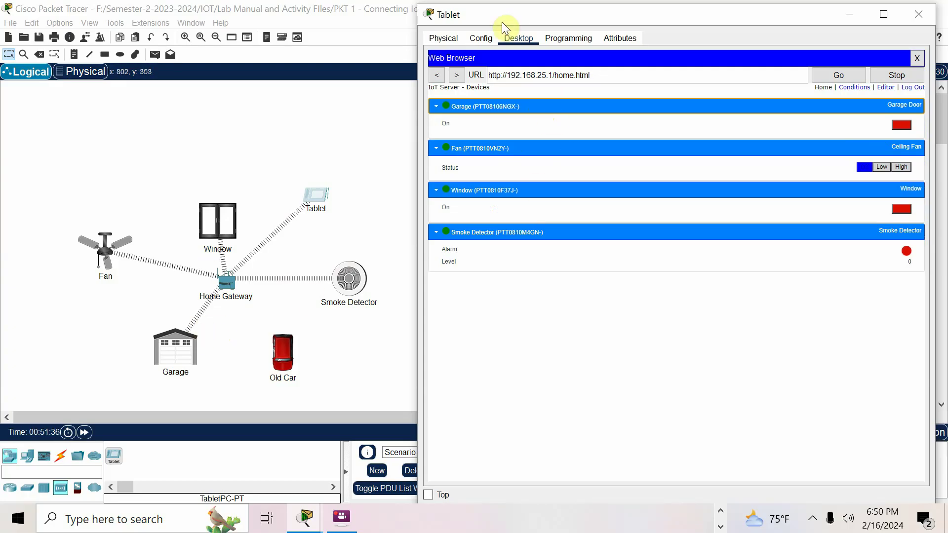
{"action": "left_click", "coordinate": [918, 56]}
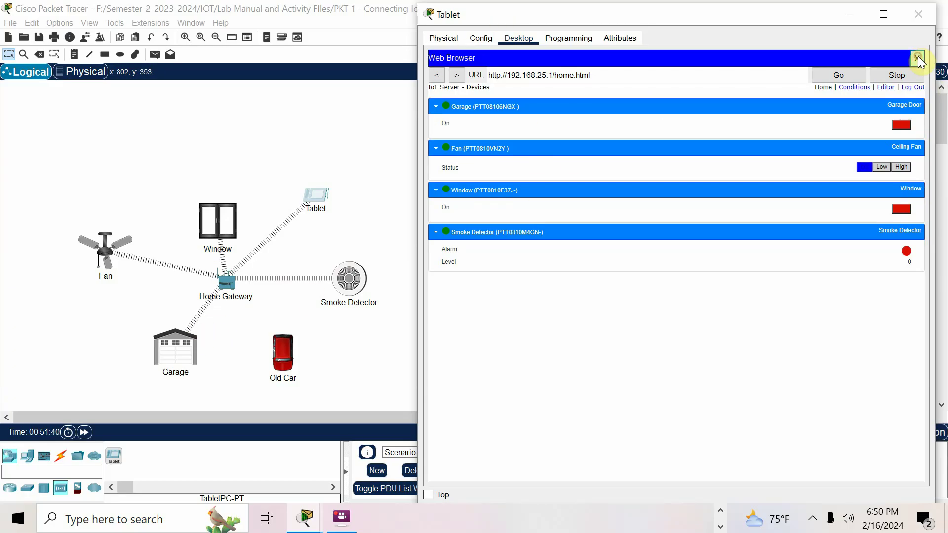
{"action": "left_click", "coordinate": [917, 58]}
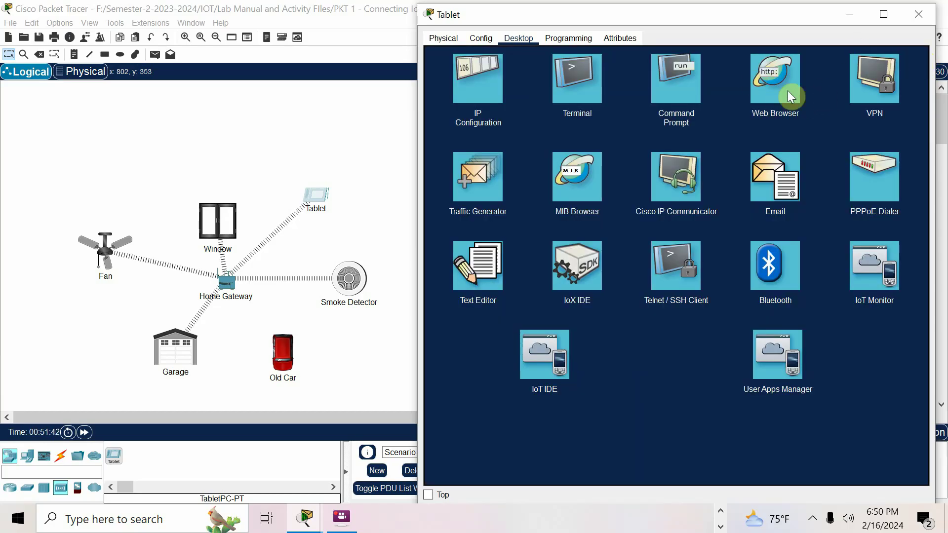
Step: Open the IoT Monitor app on the Tablet and log in
{"action": "left_click", "coordinate": [869, 281]}
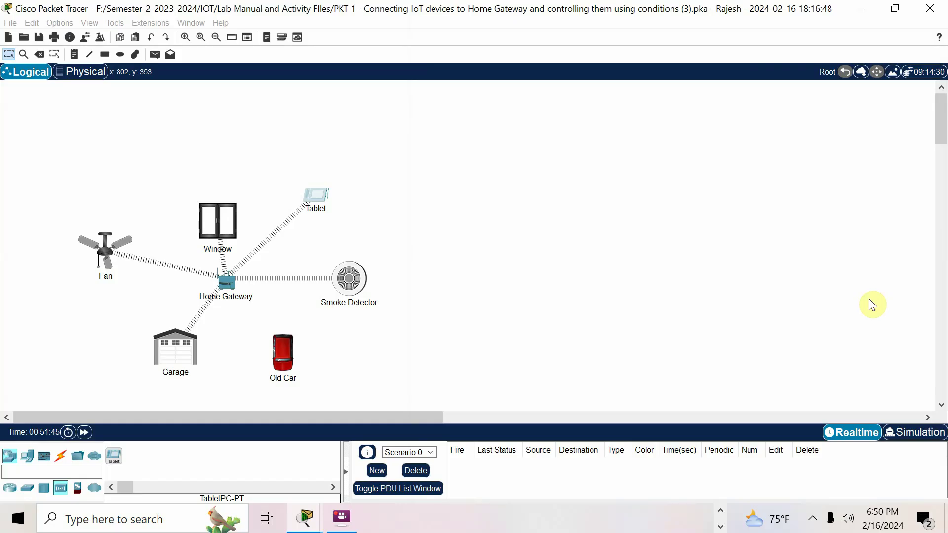
{"action": "left_click", "coordinate": [322, 195]}
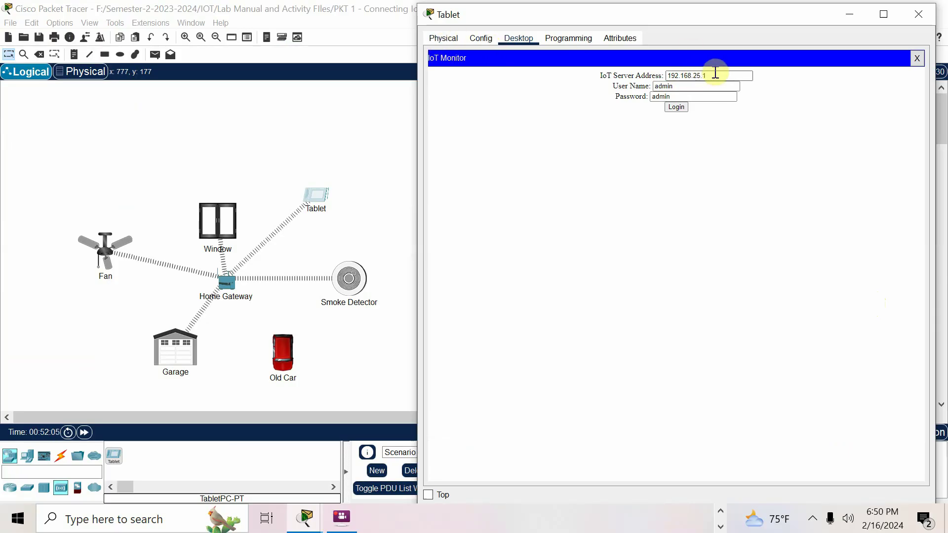
{"action": "left_click", "coordinate": [677, 108]}
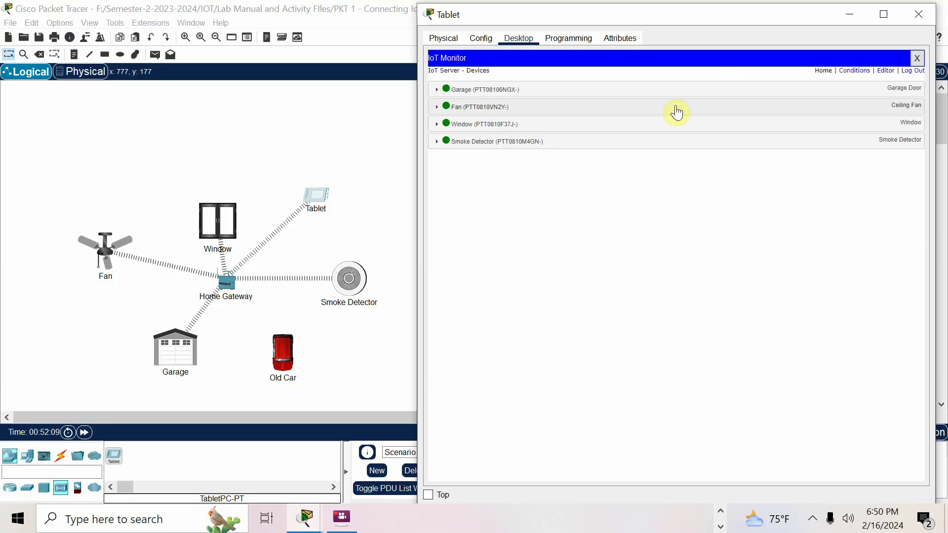
Step: Bring up the activity instructions, scroll down, and move the window down and left
{"action": "left_click", "coordinate": [305, 517]}
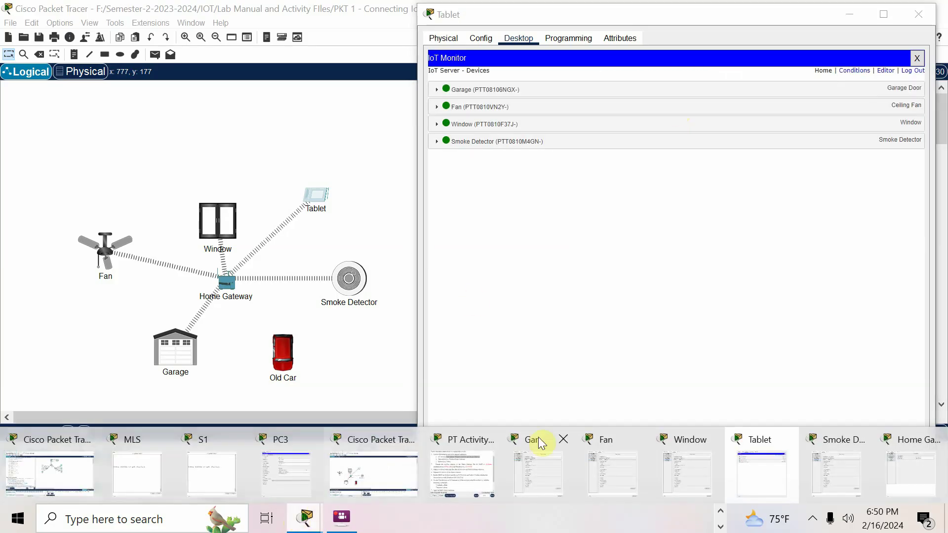
{"action": "left_click", "coordinate": [471, 440]}
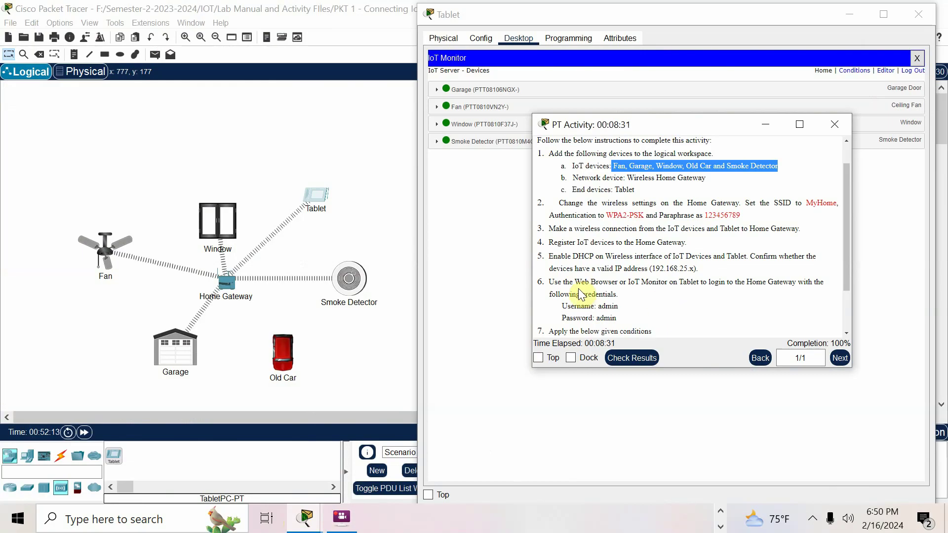
{"action": "scroll", "coordinate": [610, 300], "scroll_direction": "down", "scroll_amount": 3}
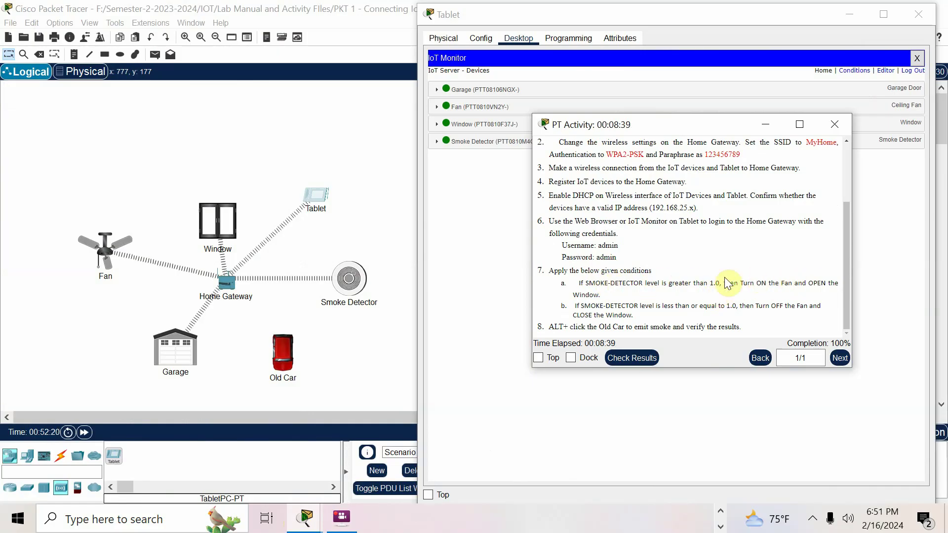
{"action": "left_click_drag", "start_coordinate": [713, 125], "coordinate": [668, 197]}
Step: Start a new rule and paste instruction 7a's condition text as its name
{"action": "left_click", "coordinate": [850, 73]}
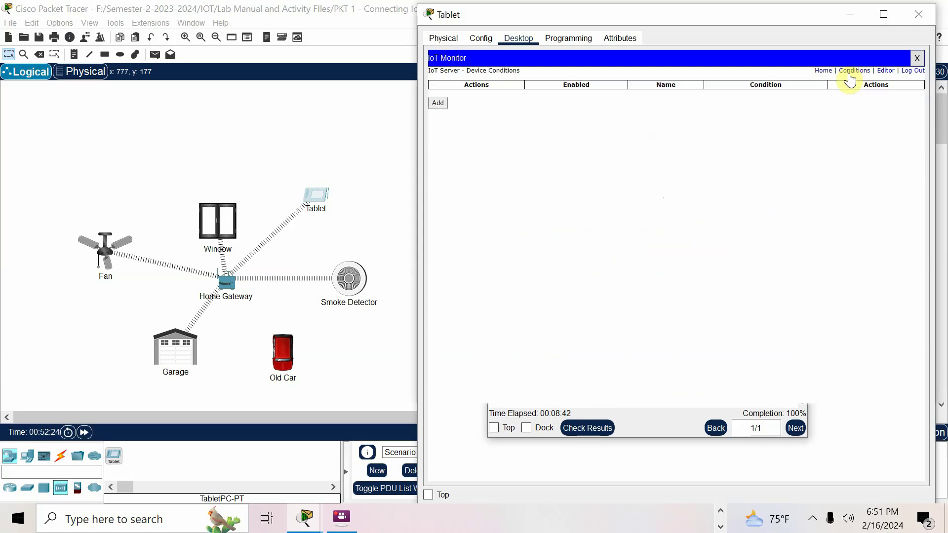
{"action": "left_click", "coordinate": [437, 104]}
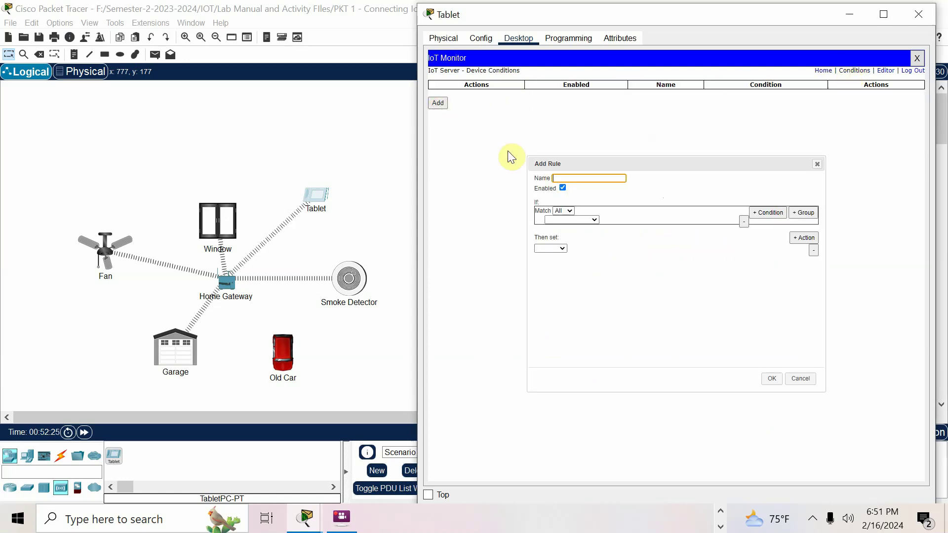
{"action": "left_click", "coordinate": [305, 518]}
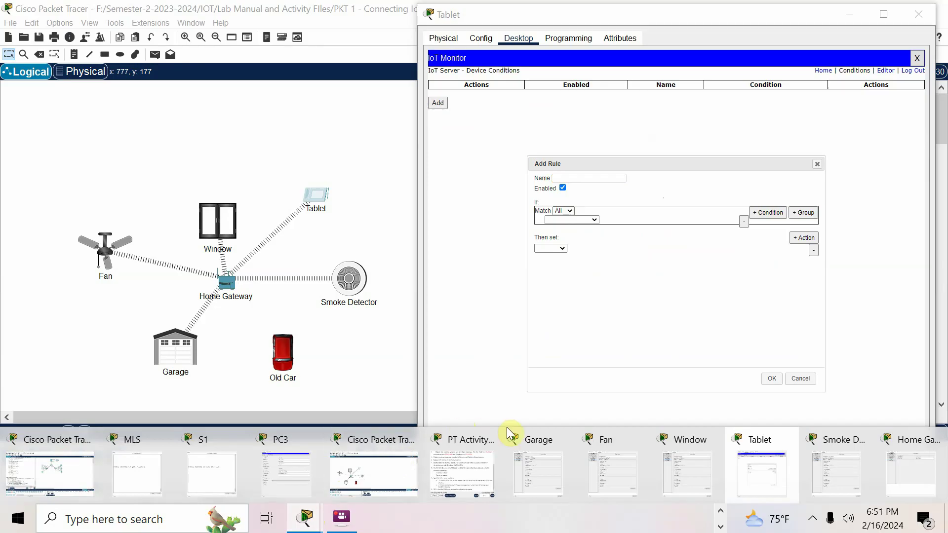
{"action": "left_click", "coordinate": [443, 438]}
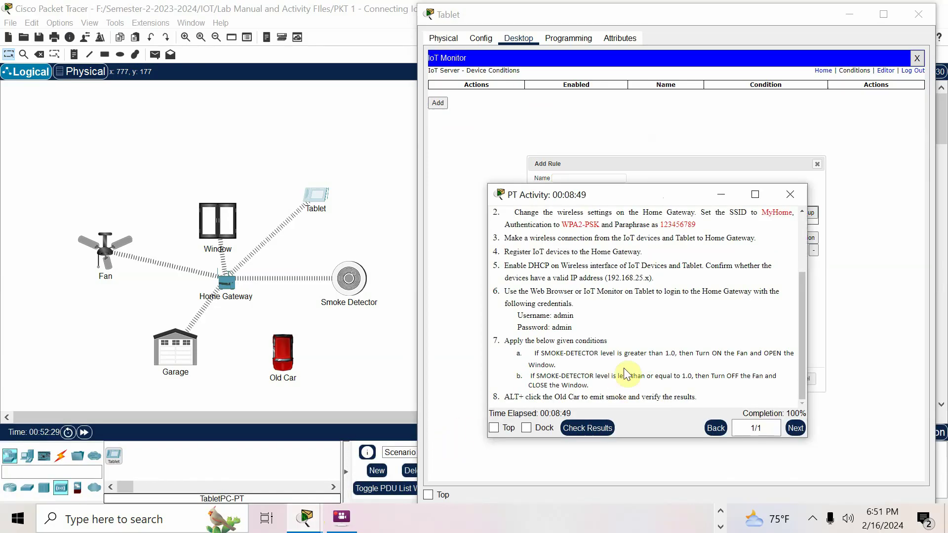
{"action": "left_click_drag", "start_coordinate": [542, 352], "coordinate": [676, 353]}
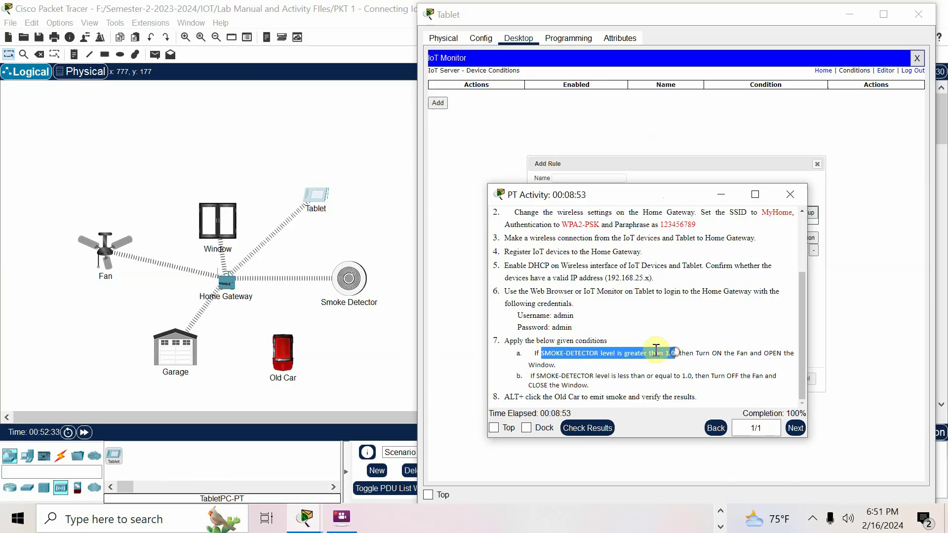
{"action": "right_click", "coordinate": [674, 354]}
{"action": "left_click", "coordinate": [673, 359]}
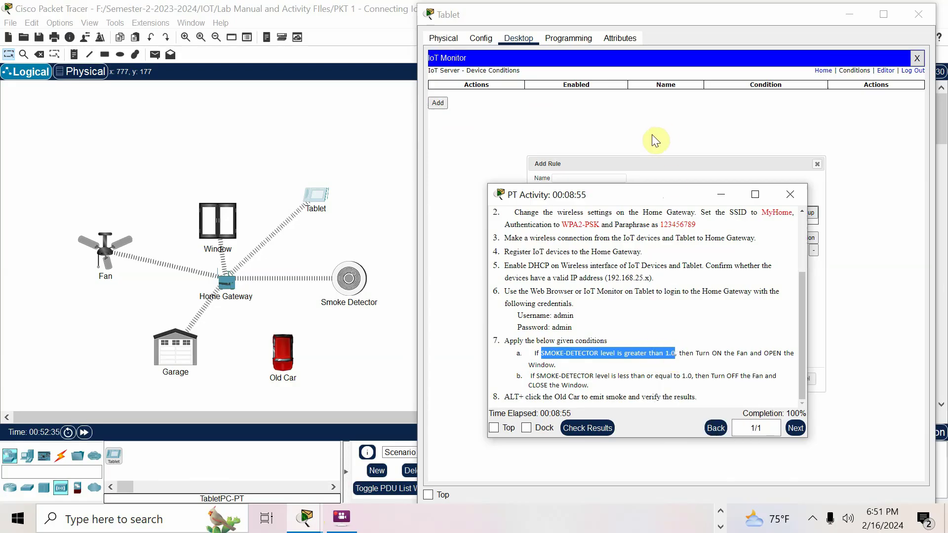
{"action": "left_click", "coordinate": [639, 164]}
{"action": "left_click", "coordinate": [581, 178]}
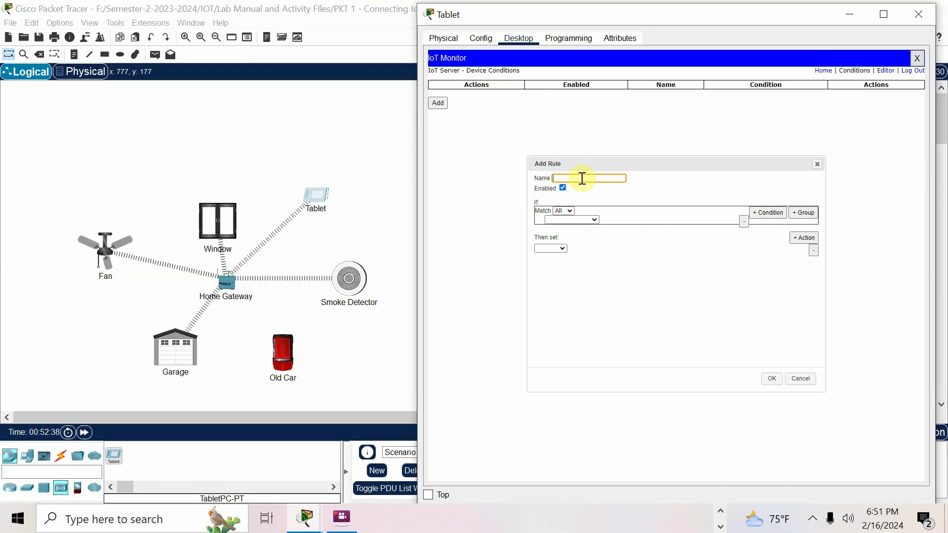
{"action": "type", "text": "OR level is greater than 1.0"}
Step: Set the rule's condition to Smoke Detector Level greater than 1
{"action": "left_click", "coordinate": [581, 220]}
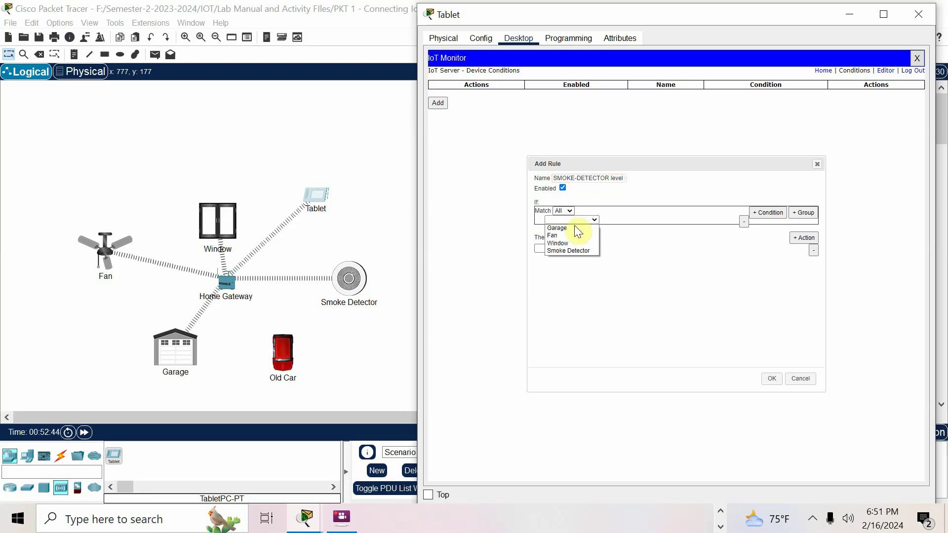
{"action": "left_click", "coordinate": [609, 222]}
{"action": "left_click", "coordinate": [615, 236]}
{"action": "left_click", "coordinate": [642, 221]}
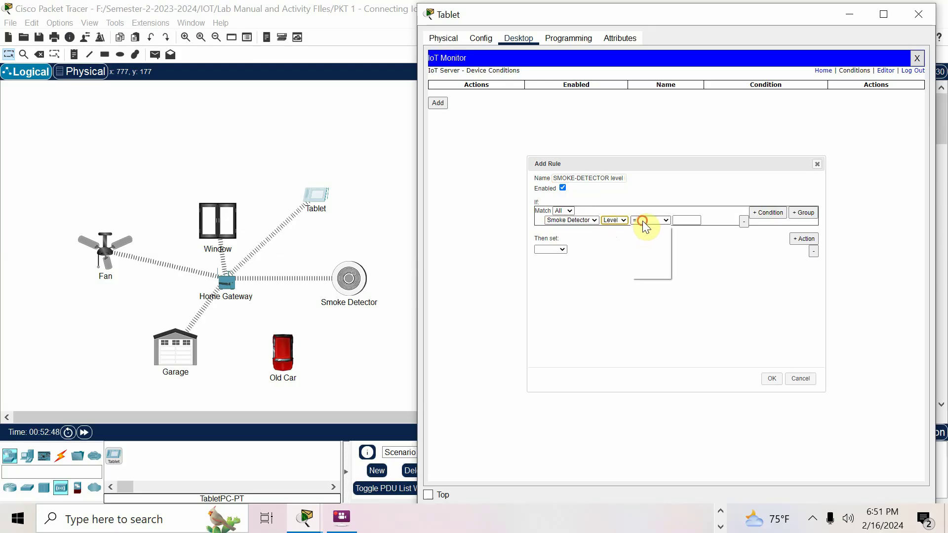
{"action": "left_click", "coordinate": [643, 259]}
{"action": "left_click", "coordinate": [681, 221]}
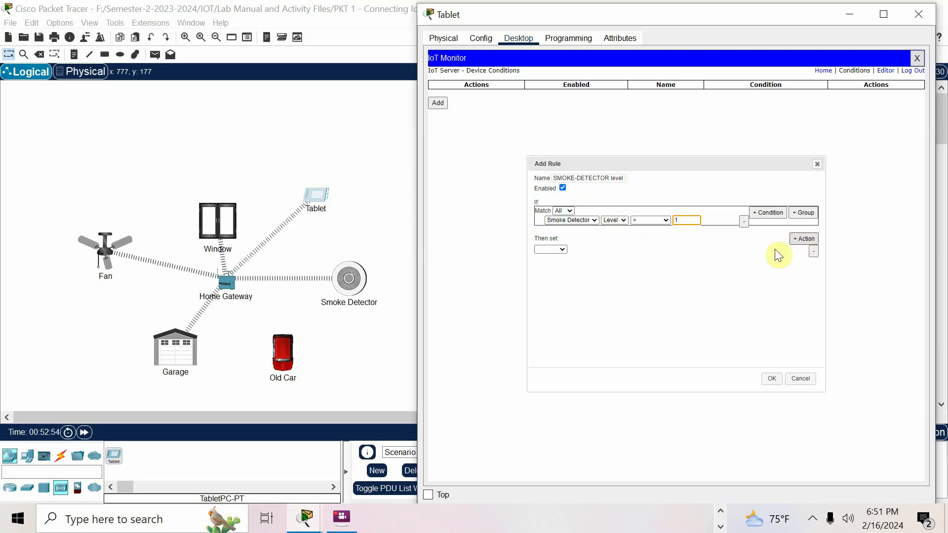
{"action": "left_click", "coordinate": [305, 518]}
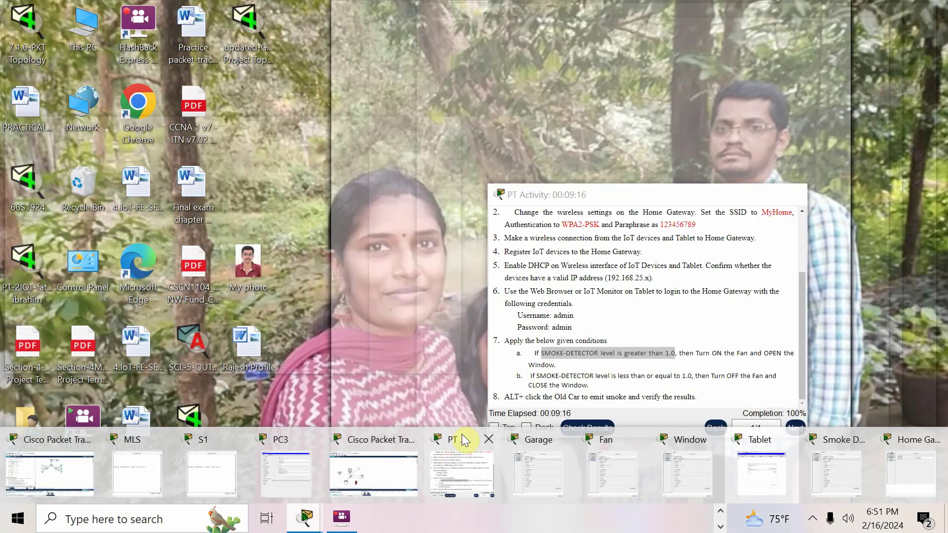
{"action": "left_click", "coordinate": [460, 438]}
{"action": "left_click_drag", "start_coordinate": [541, 353], "coordinate": [676, 354]}
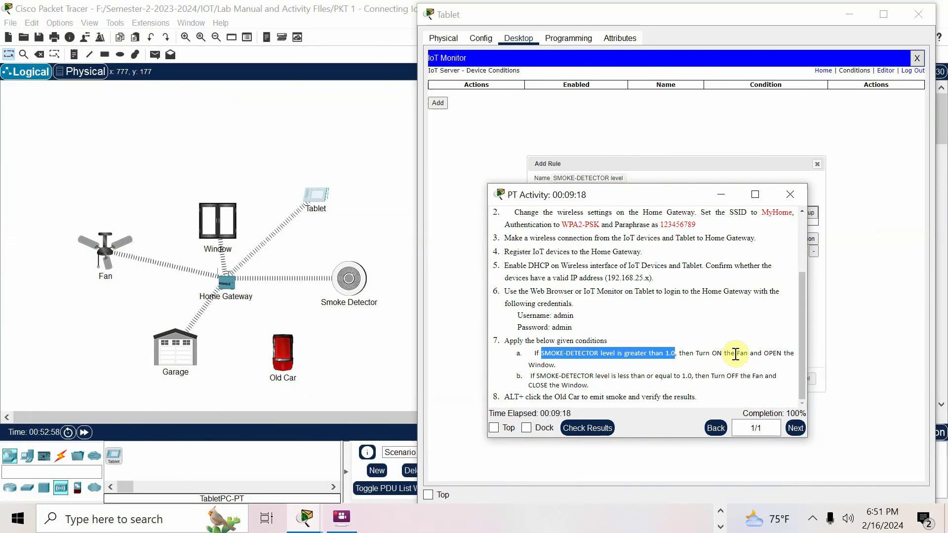
{"action": "left_click", "coordinate": [690, 166]}
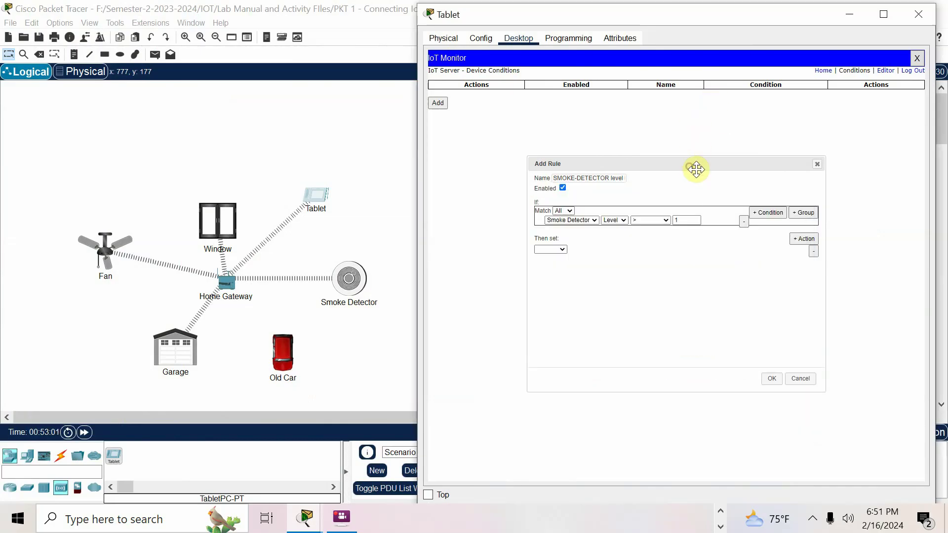
Step: Add an action setting Fan Status to High and a second action controlling the Window
{"action": "left_click", "coordinate": [800, 240]}
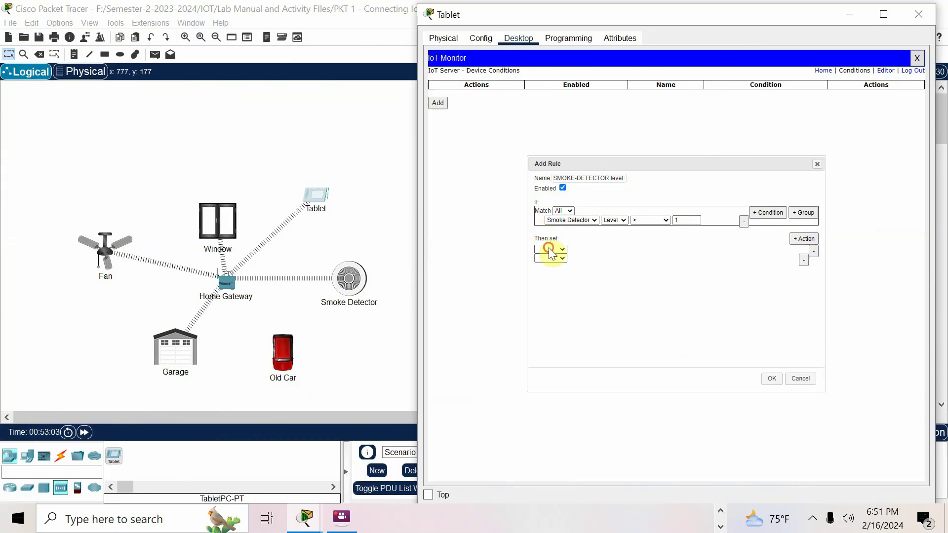
{"action": "left_click", "coordinate": [552, 266]}
{"action": "left_click", "coordinate": [591, 249]}
{"action": "left_click", "coordinate": [593, 257]}
{"action": "left_click", "coordinate": [624, 251]}
{"action": "left_click", "coordinate": [615, 273]}
{"action": "left_click", "coordinate": [551, 257]}
{"action": "left_click", "coordinate": [551, 282]}
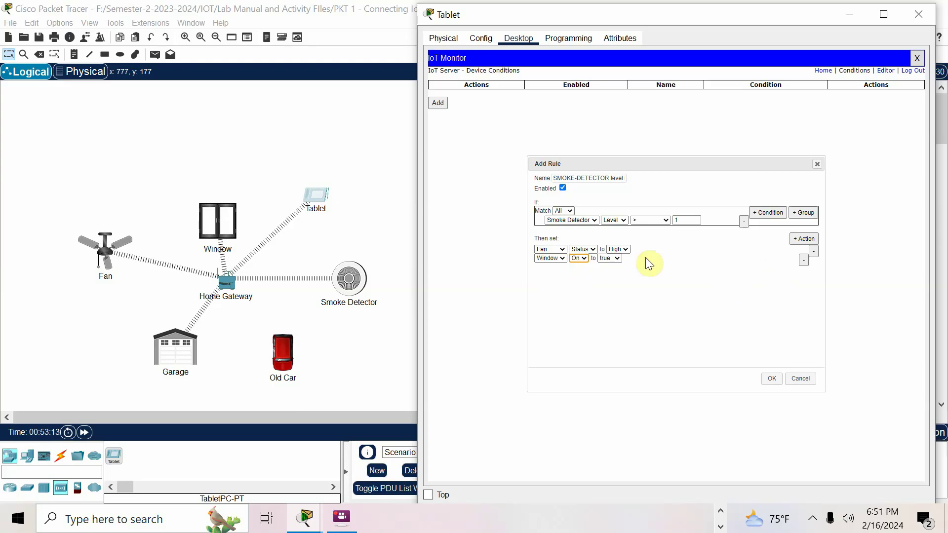
Step: Replace the original Fan action with a new row setting Fan Status to High
{"action": "left_click", "coordinate": [807, 239]}
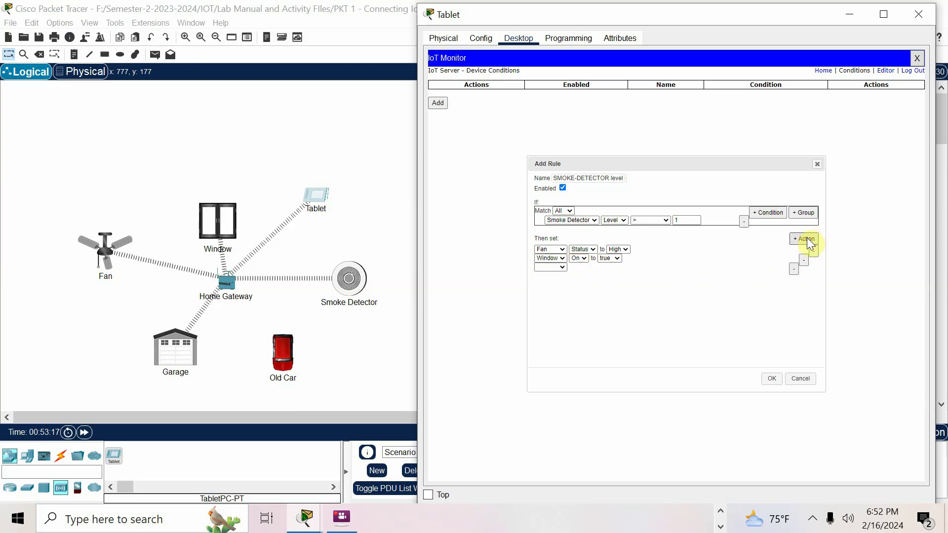
{"action": "left_click", "coordinate": [816, 252]}
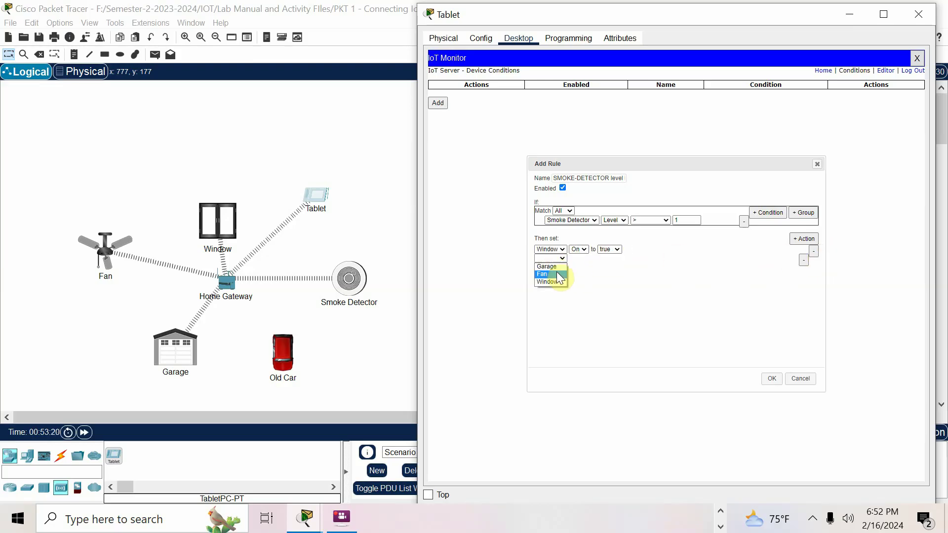
{"action": "left_click", "coordinate": [556, 274]}
{"action": "left_click", "coordinate": [592, 257]}
{"action": "left_click", "coordinate": [588, 268]}
{"action": "left_click", "coordinate": [619, 259]}
{"action": "left_click", "coordinate": [772, 379]}
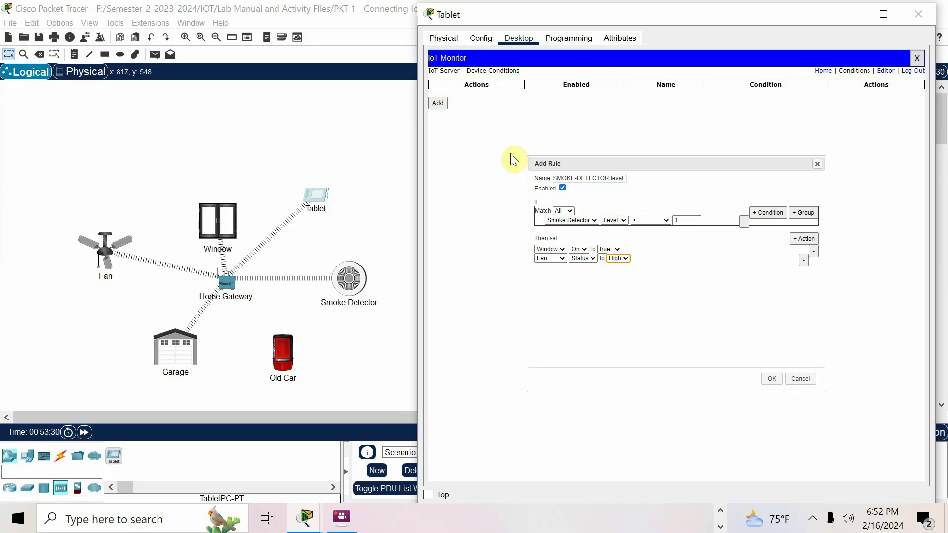
Step: Launch Microsoft Word 2010 and bring the Tablet's Add Rule form into view
{"action": "left_click", "coordinate": [102, 519]}
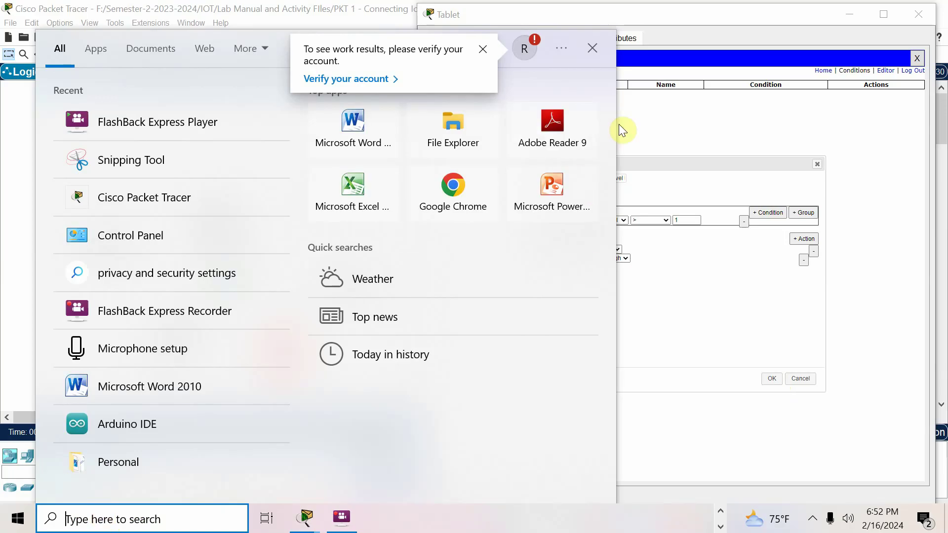
{"action": "left_click", "coordinate": [171, 379]}
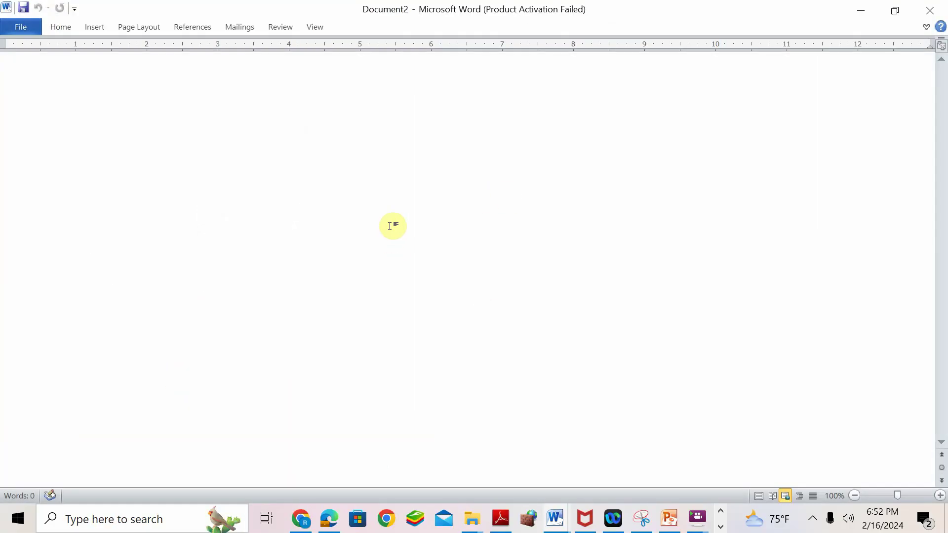
{"action": "left_click", "coordinate": [643, 519]}
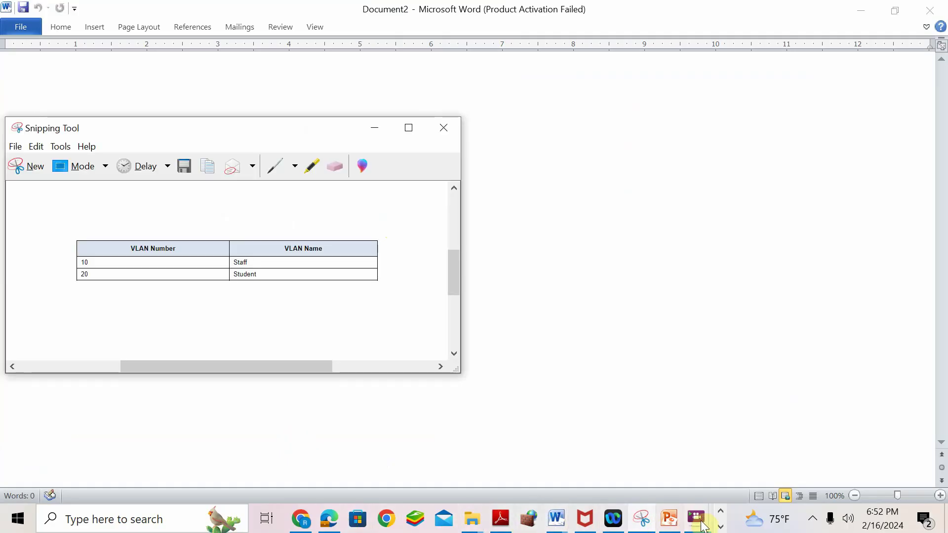
{"action": "left_click", "coordinate": [721, 527]}
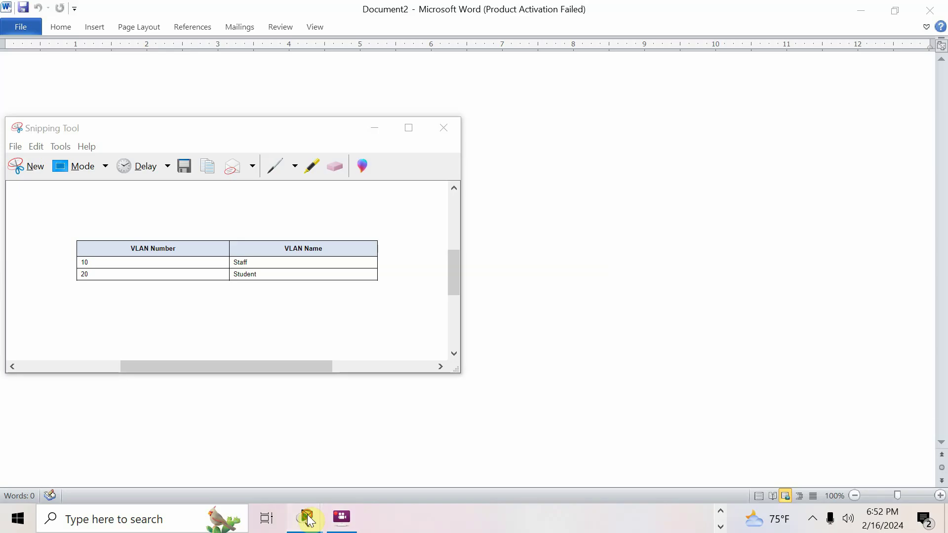
{"action": "left_click", "coordinate": [310, 521]}
{"action": "mouse_move", "coordinate": [356, 444]}
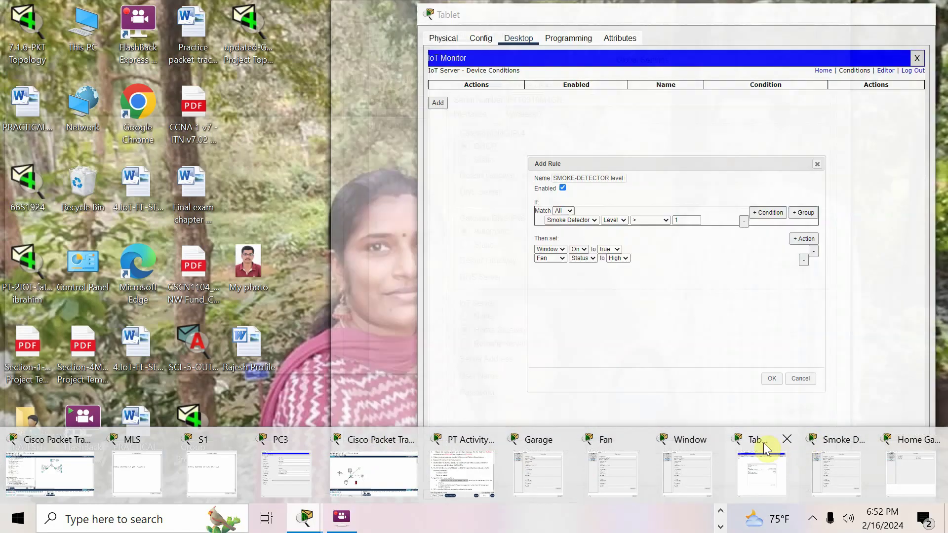
{"action": "left_click", "coordinate": [763, 443]}
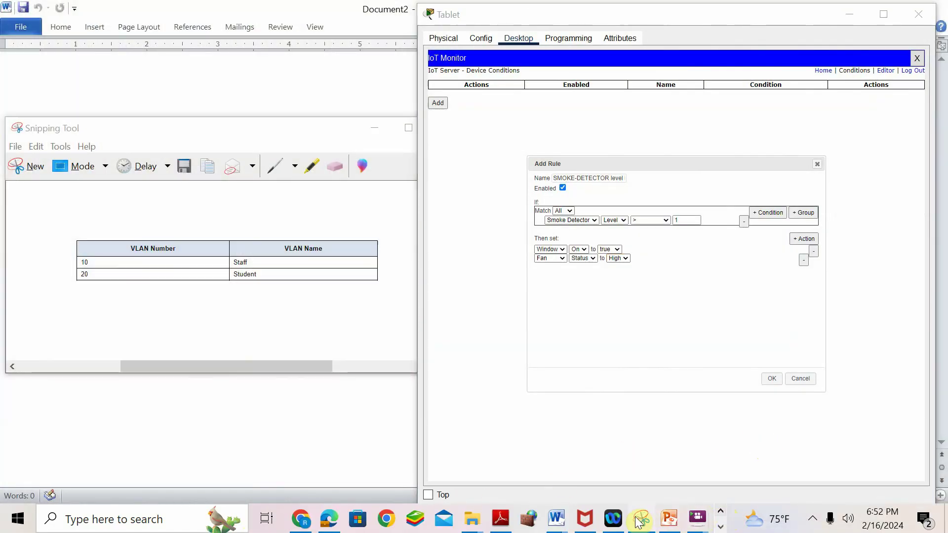
{"action": "left_click", "coordinate": [627, 459]}
Step: Snip the Add Rule dialog and paste the screenshot into the Word document
{"action": "left_click", "coordinate": [25, 169]}
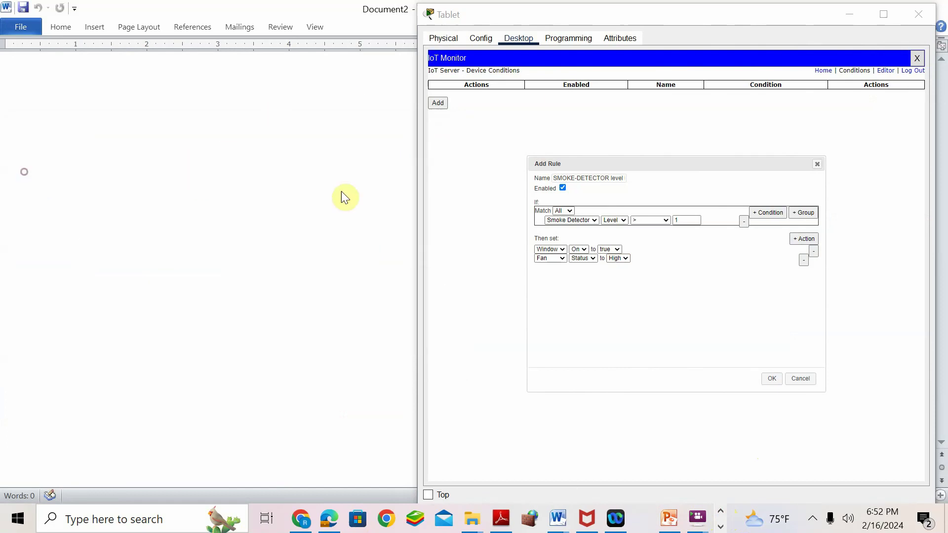
{"action": "left_click_drag", "start_coordinate": [467, 131], "coordinate": [866, 428]}
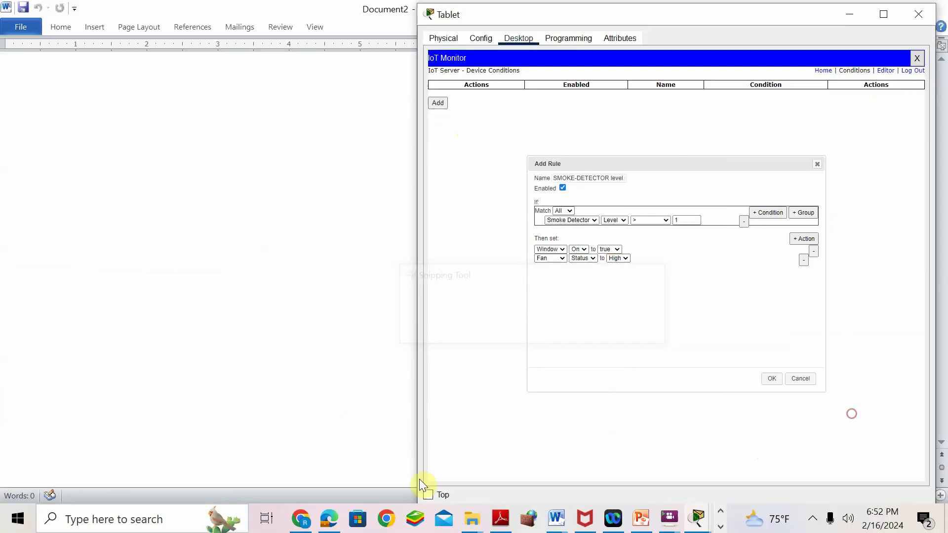
{"action": "left_click", "coordinate": [721, 527]}
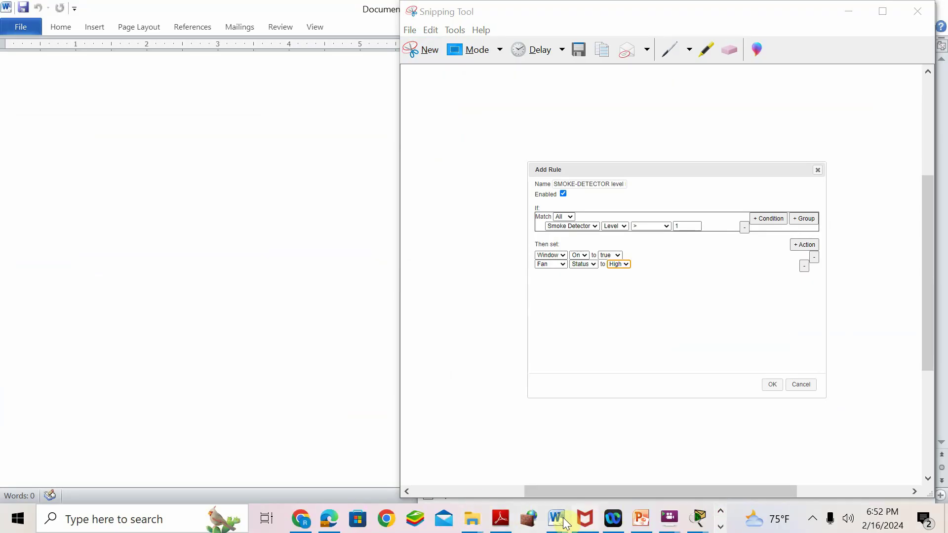
{"action": "mouse_move", "coordinate": [559, 521]}
{"action": "left_click", "coordinate": [677, 467]}
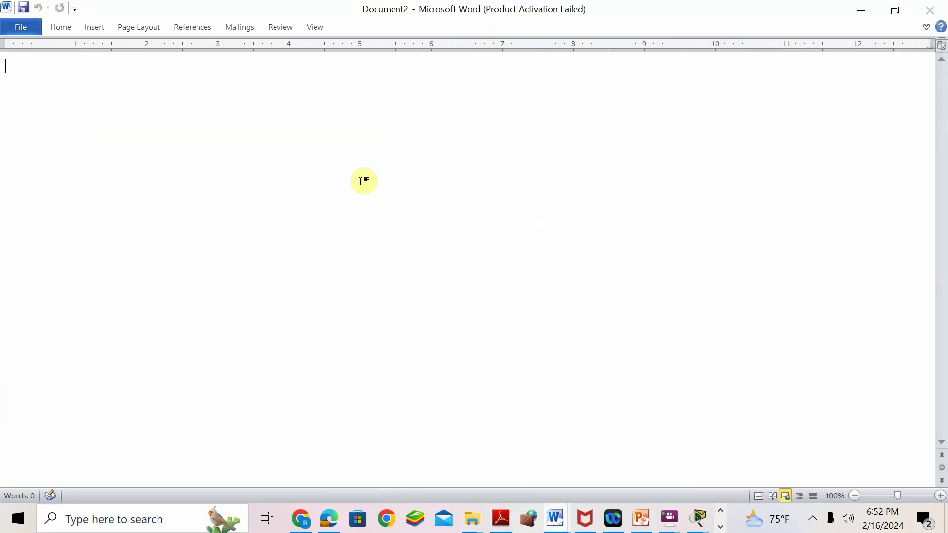
{"action": "key", "text": "ctrl+v"}
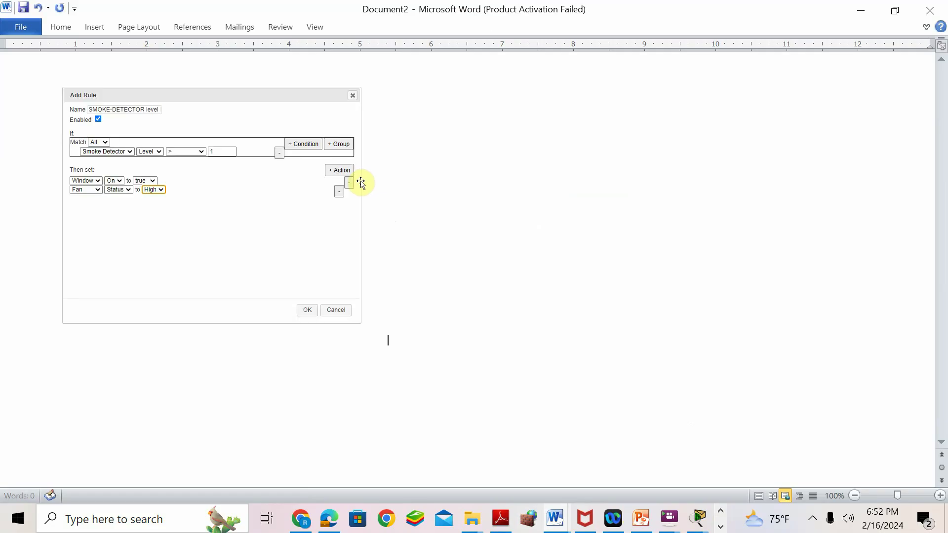
{"action": "left_click", "coordinate": [698, 518]}
{"action": "left_click", "coordinate": [764, 445]}
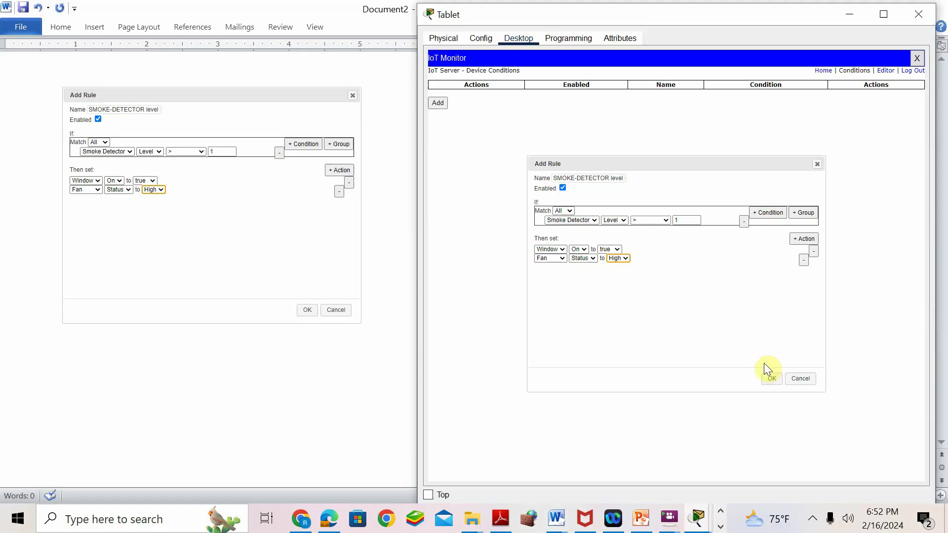
Step: Save the 'SMOKE-DETECTOR level is greater than 1.0' rule, add another, and select condition b's wording
{"action": "left_click", "coordinate": [770, 381]}
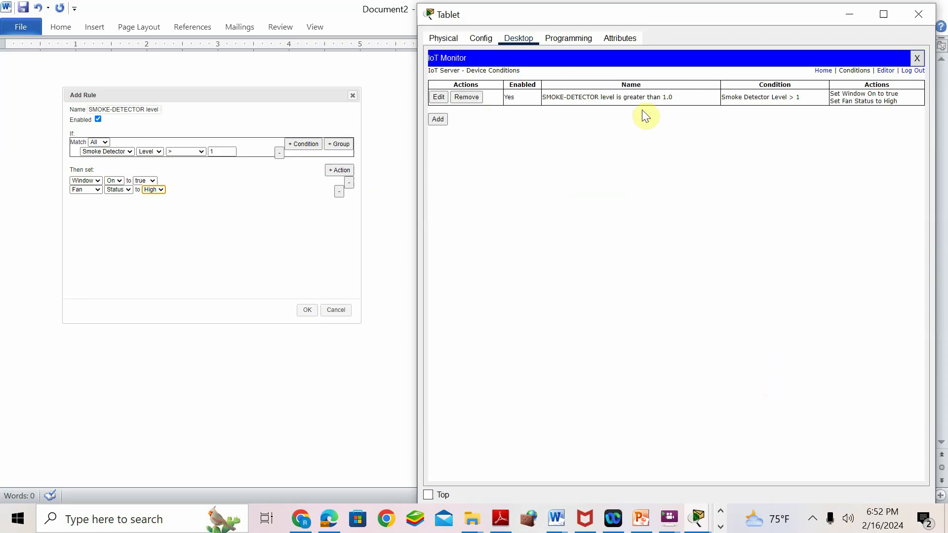
{"action": "left_click", "coordinate": [439, 120]}
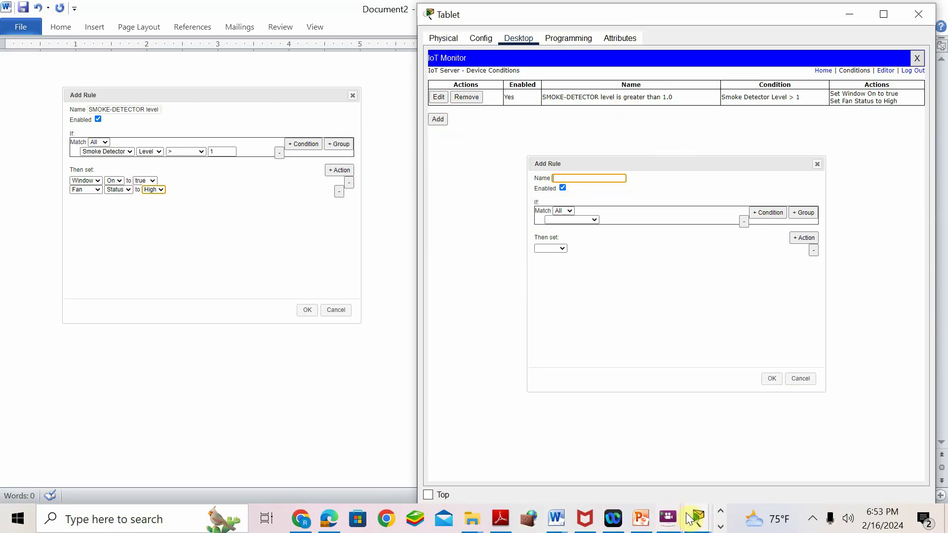
{"action": "mouse_move", "coordinate": [696, 518]}
{"action": "left_click", "coordinate": [447, 444]}
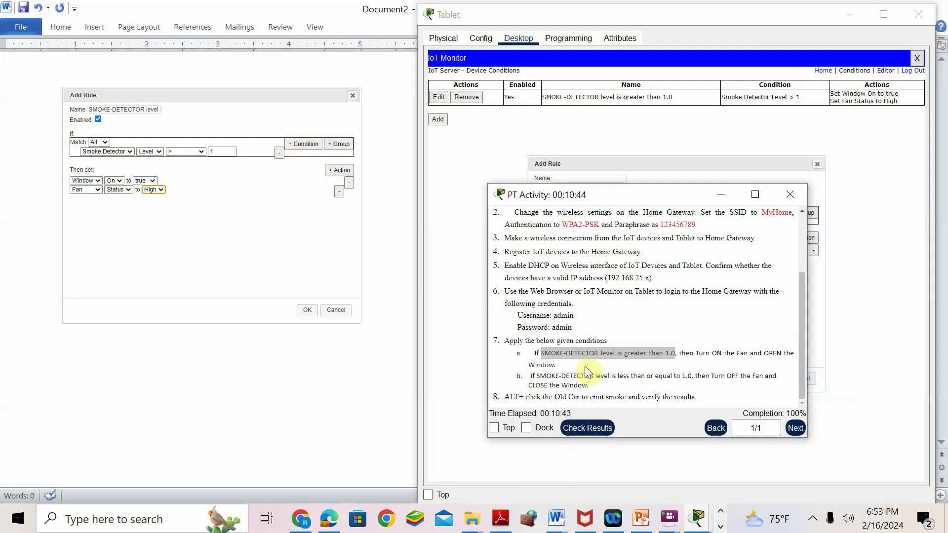
{"action": "left_click_drag", "start_coordinate": [537, 377], "coordinate": [693, 378]}
{"action": "key", "text": "ctrl+c"}
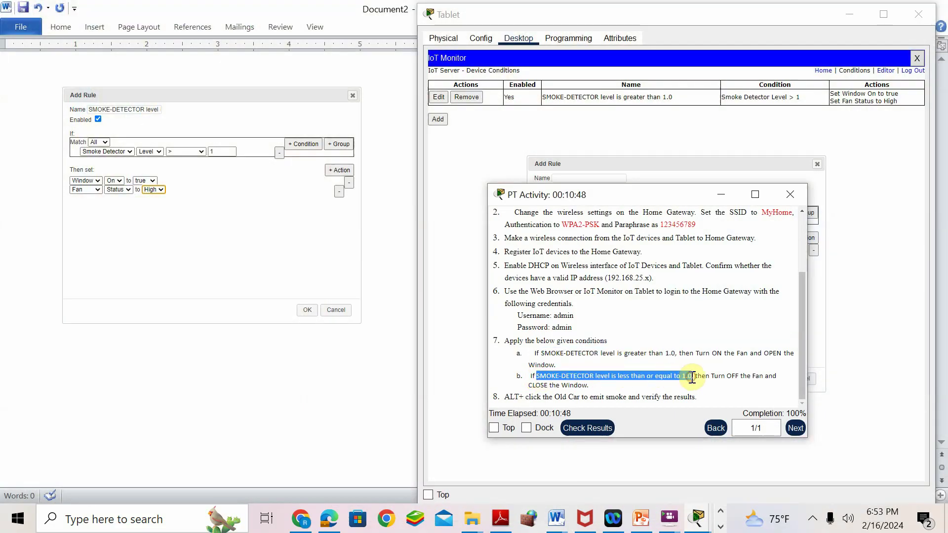
{"action": "left_click", "coordinate": [721, 197]}
{"action": "left_click", "coordinate": [584, 178]}
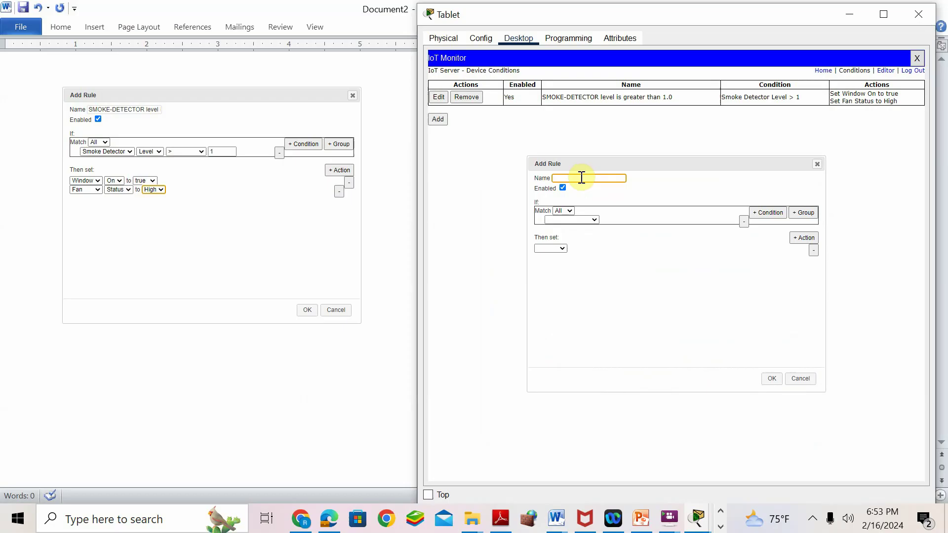
Step: Paste the second rule's name and set its condition to Smoke Detector Level <= 1
{"action": "key", "text": "ctrl+v"}
{"action": "left_click", "coordinate": [583, 221]}
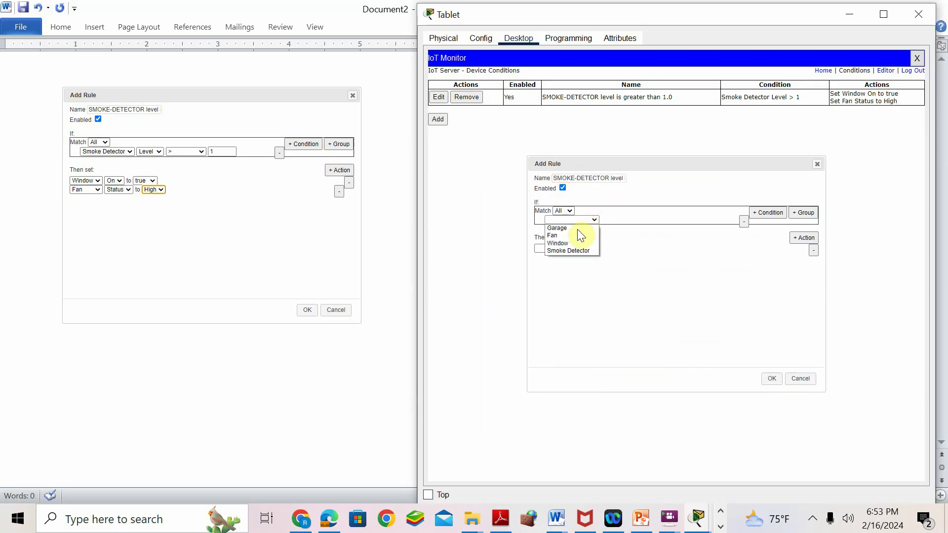
{"action": "left_click", "coordinate": [571, 235]}
{"action": "left_click", "coordinate": [623, 221]}
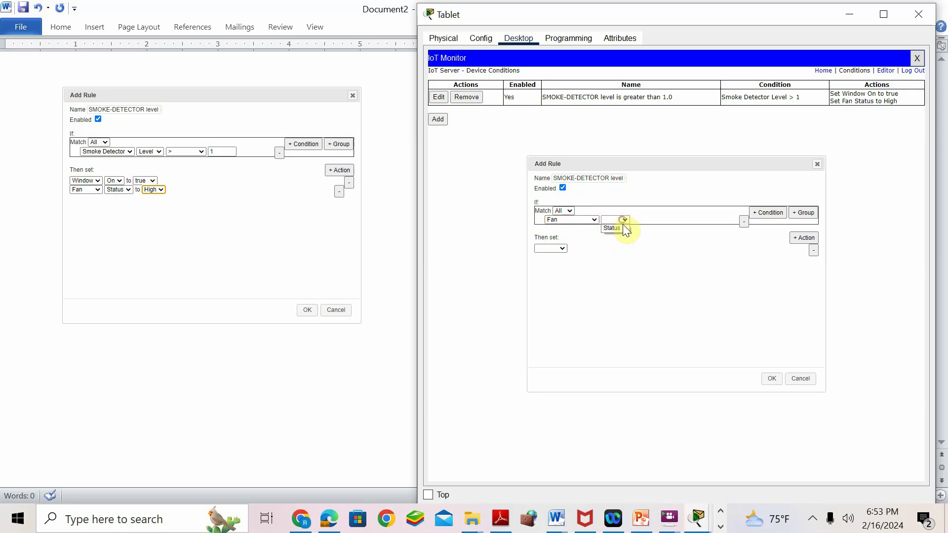
{"action": "left_click", "coordinate": [580, 218]}
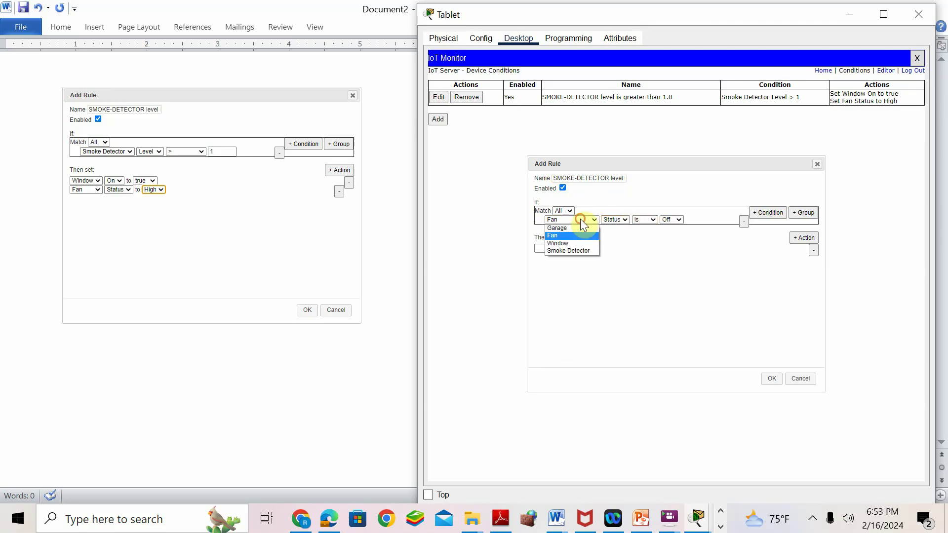
{"action": "left_click", "coordinate": [573, 251]}
{"action": "left_click", "coordinate": [612, 220]}
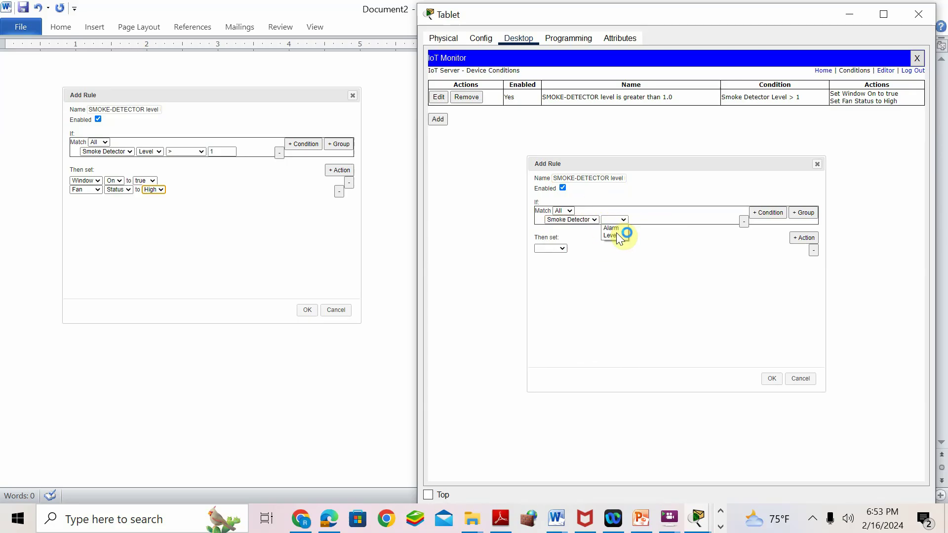
{"action": "left_click", "coordinate": [616, 235]}
{"action": "left_click", "coordinate": [653, 220]}
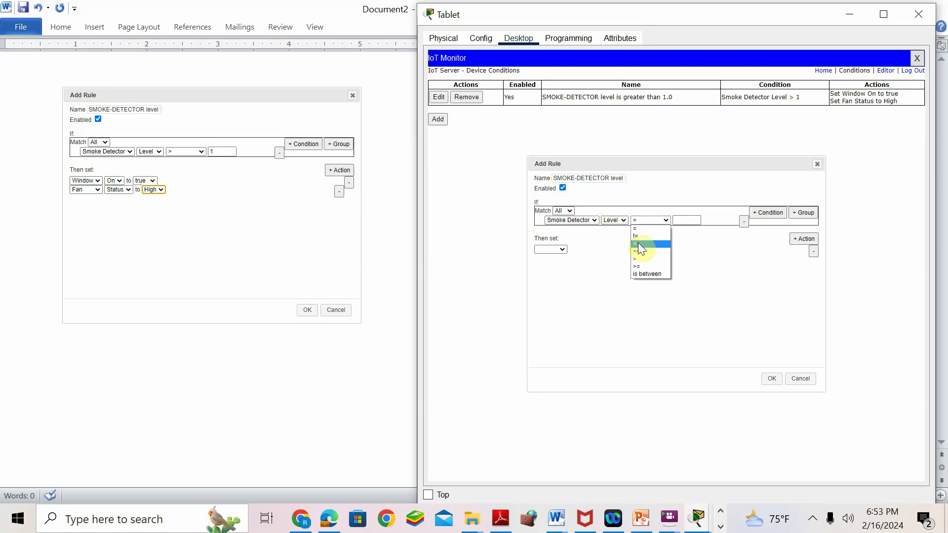
{"action": "left_click", "coordinate": [651, 243]}
{"action": "left_click", "coordinate": [680, 220]}
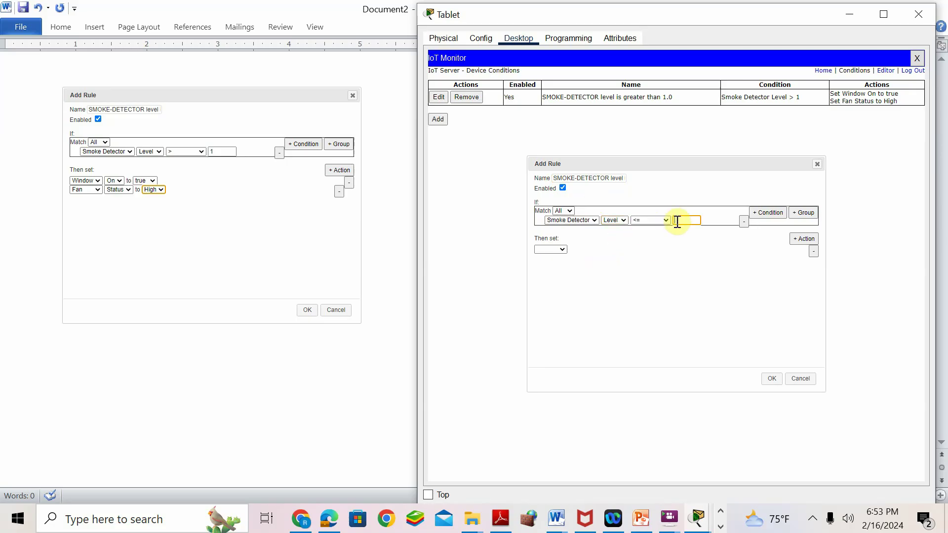
Step: After rechecking the activity instructions, make the rule's first action set Fan Status to Off
{"action": "left_click", "coordinate": [697, 518]}
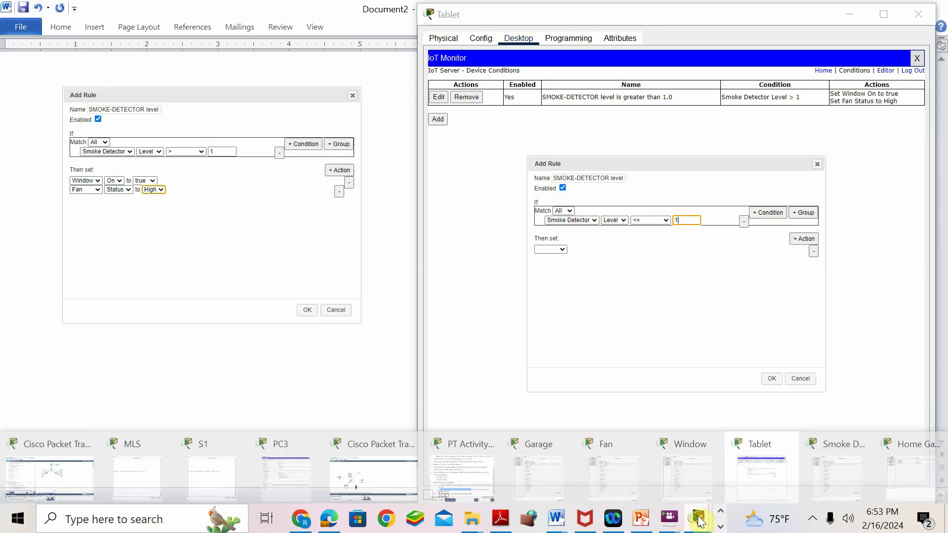
{"action": "left_click", "coordinate": [451, 442]}
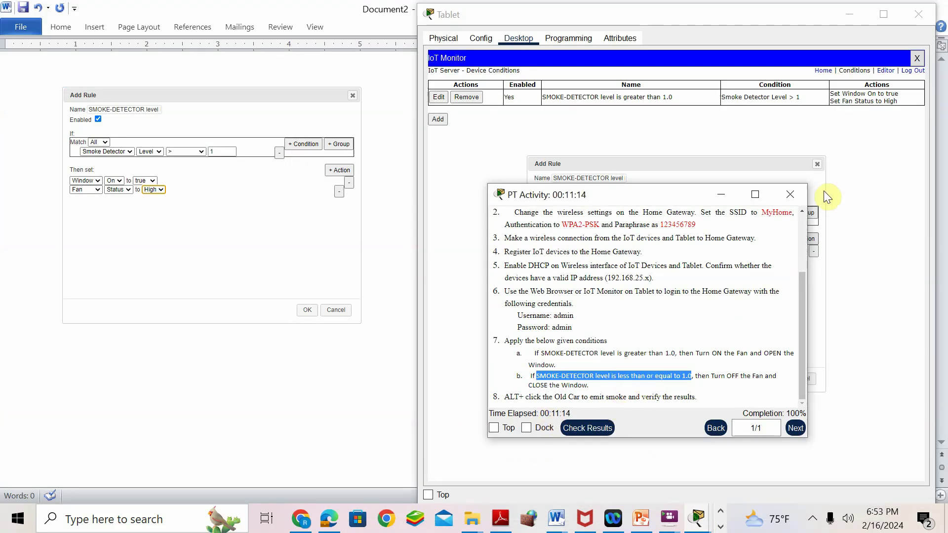
{"action": "left_click", "coordinate": [721, 194]}
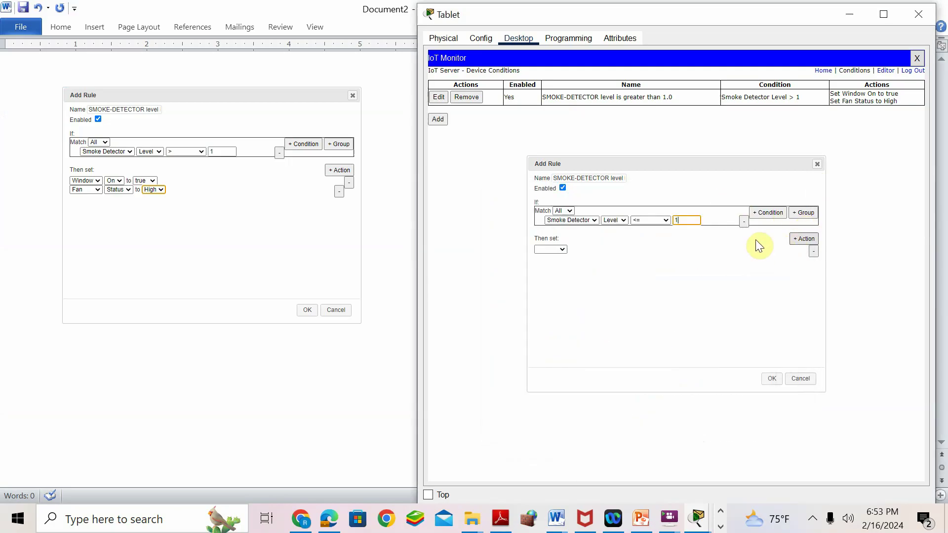
{"action": "left_click", "coordinate": [550, 249]}
{"action": "left_click", "coordinate": [552, 262]}
{"action": "left_click", "coordinate": [585, 250]}
{"action": "left_click", "coordinate": [585, 257]}
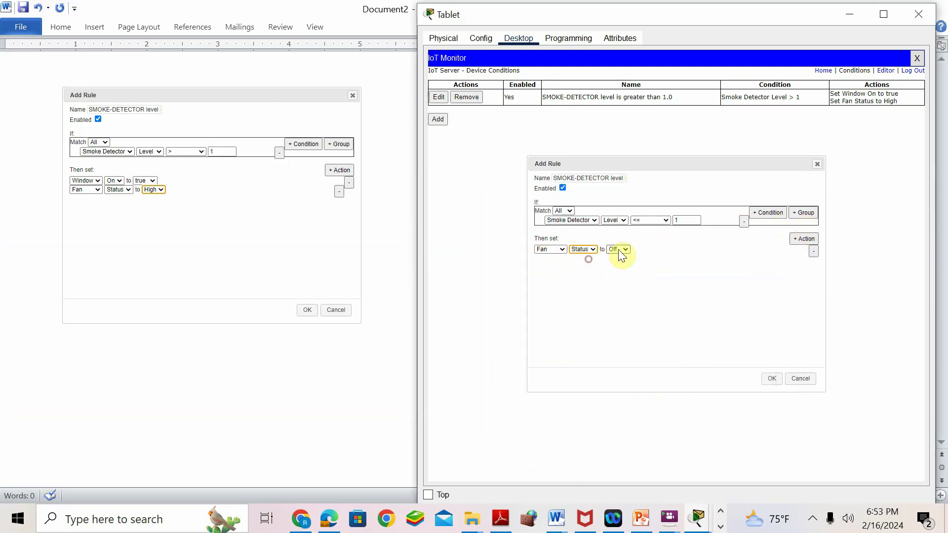
Step: Add a second action setting Window On to false and save the rule
{"action": "left_click", "coordinate": [801, 239]}
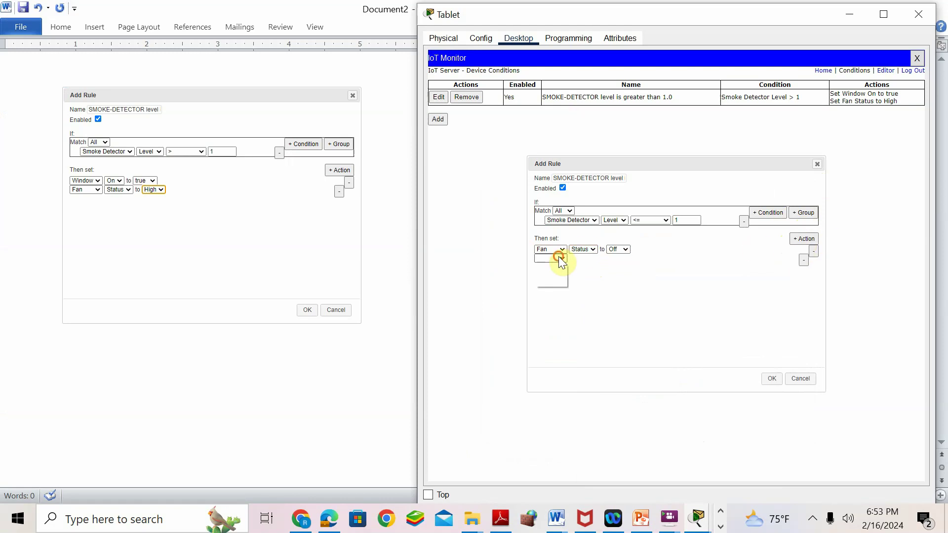
{"action": "left_click", "coordinate": [558, 283]}
{"action": "left_click", "coordinate": [585, 259]}
{"action": "left_click", "coordinate": [582, 267]}
{"action": "left_click", "coordinate": [612, 259]}
{"action": "left_click", "coordinate": [771, 380]}
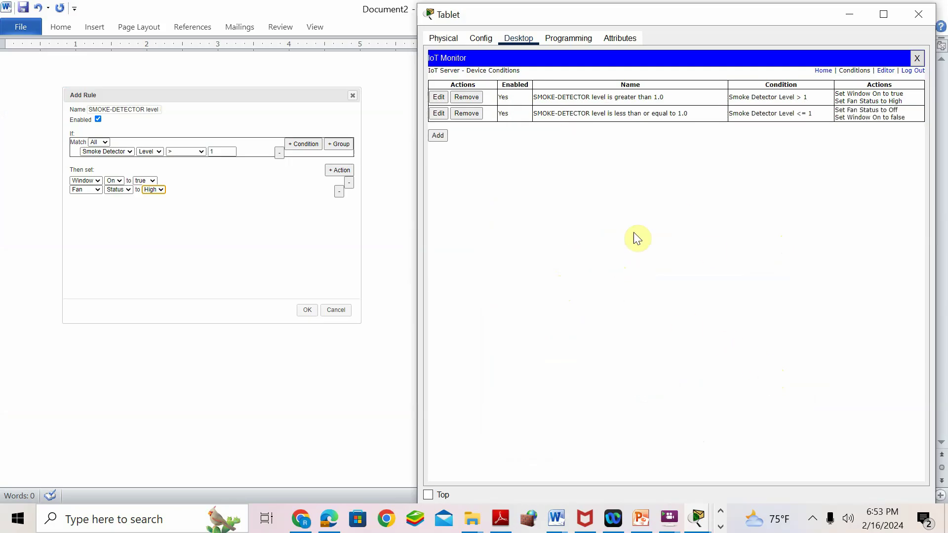
Step: Close the Tablet, return to the topology and Alt+click the Old Car to emit smoke
{"action": "left_click", "coordinate": [854, 13]}
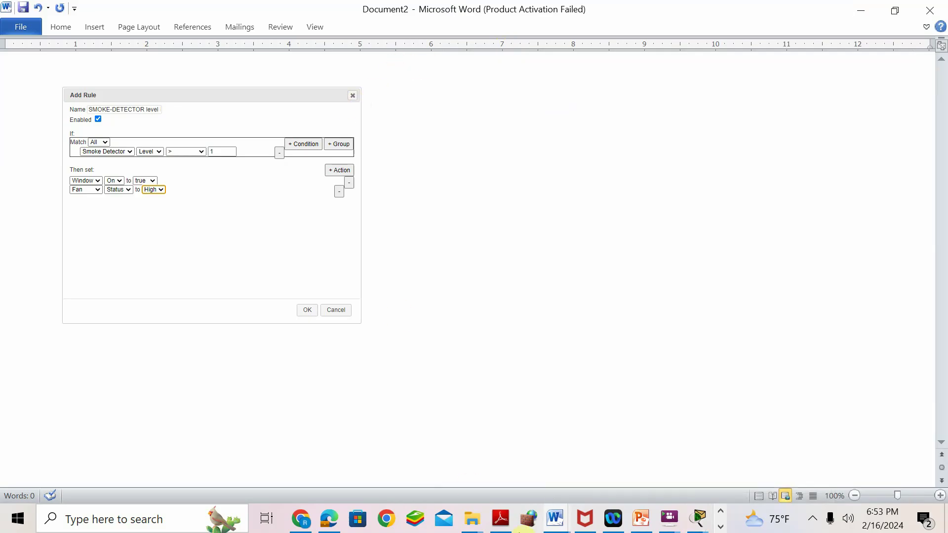
{"action": "mouse_move", "coordinate": [692, 525]}
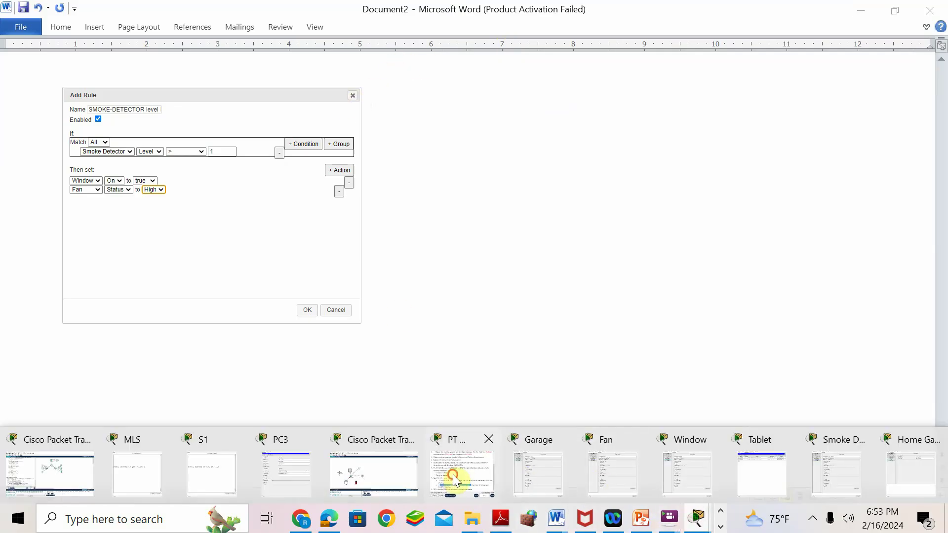
{"action": "left_click", "coordinate": [453, 476]}
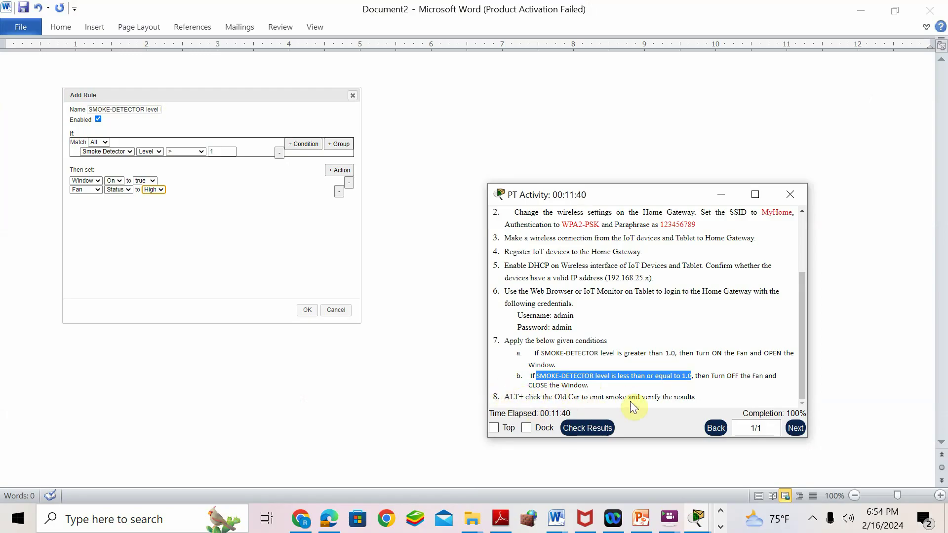
{"action": "left_click", "coordinate": [698, 519]}
{"action": "left_click", "coordinate": [354, 445]}
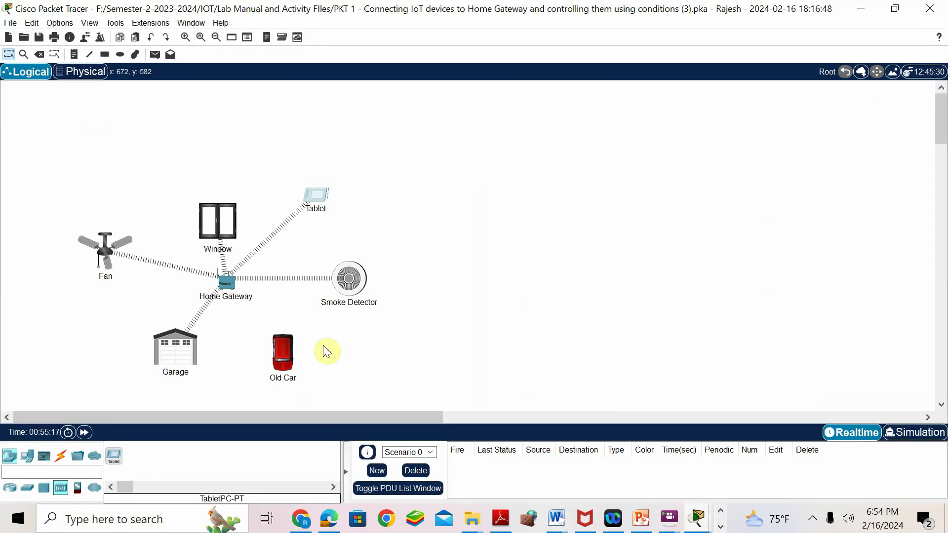
{"action": "key", "text": "alt"}
{"action": "mouse_move", "coordinate": [284, 353]}
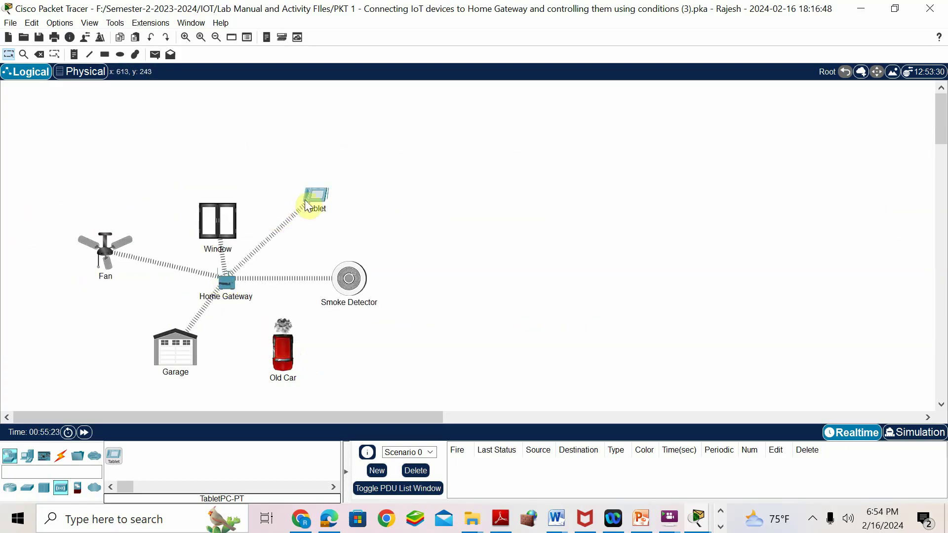
Step: In the Tablet's IoT Monitor device list, expand the Smoke Detector to view its level
{"action": "left_click", "coordinate": [320, 194]}
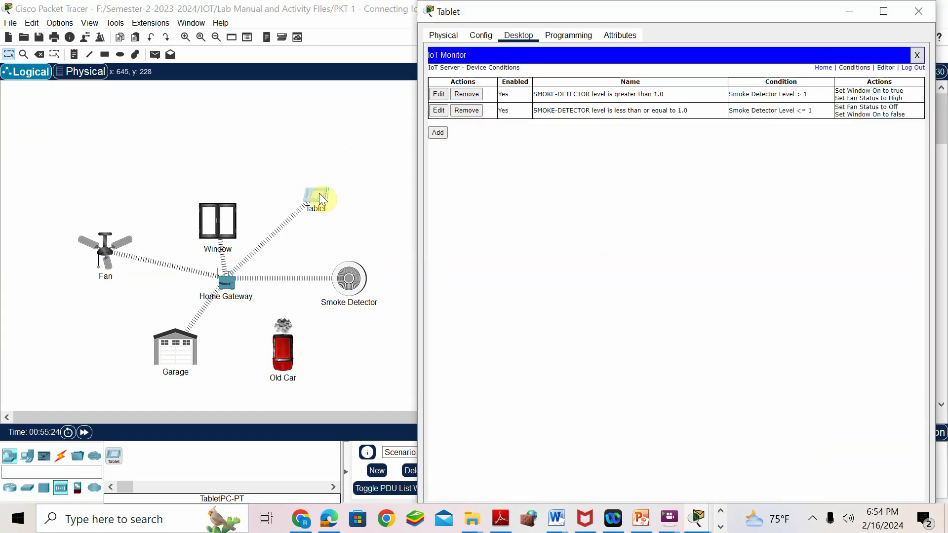
{"action": "left_click", "coordinate": [824, 70]}
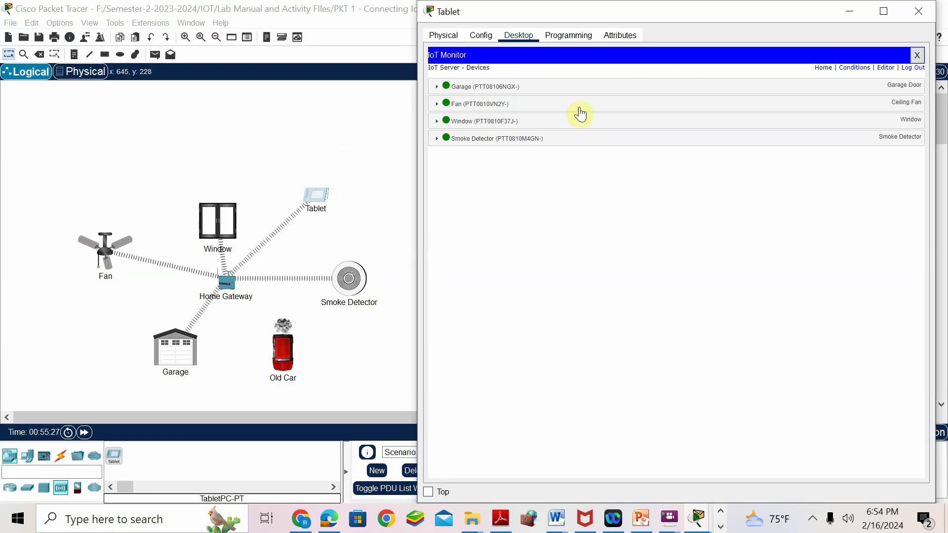
{"action": "left_click", "coordinate": [496, 143]}
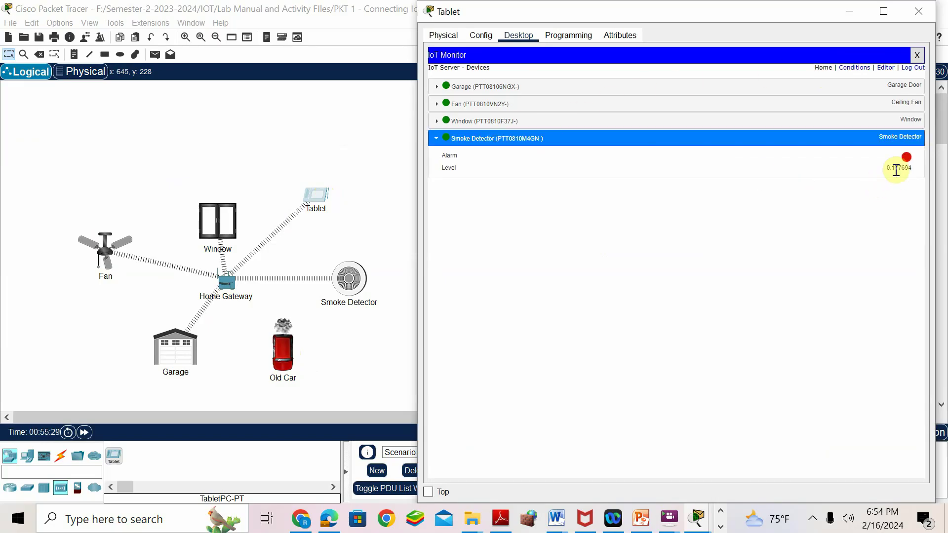
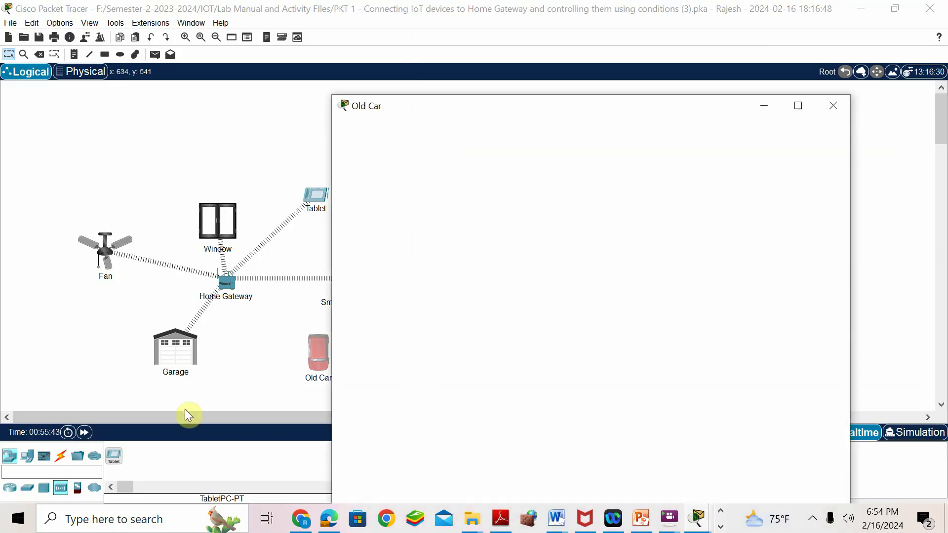
Step: Close the Old Car device window to reveal the home gateway network
{"action": "left_click", "coordinate": [761, 15]}
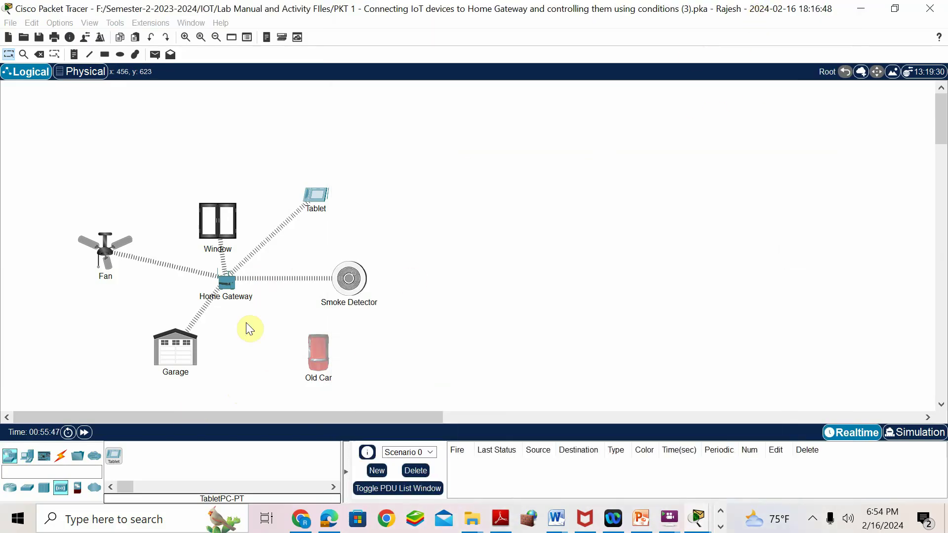
Step: Try a device search and dismiss the Palette Dialog that opened
{"action": "left_click", "coordinate": [70, 475]}
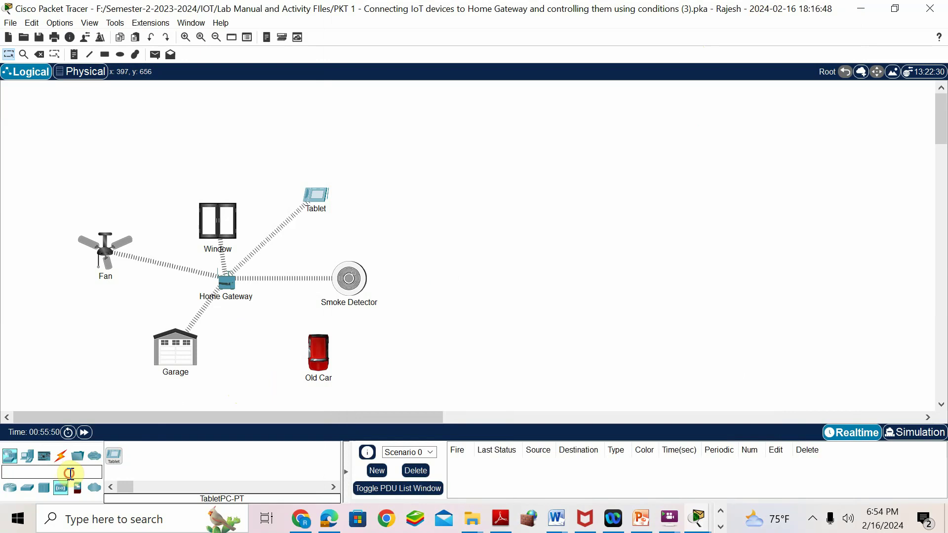
{"action": "type", "text": "d"}
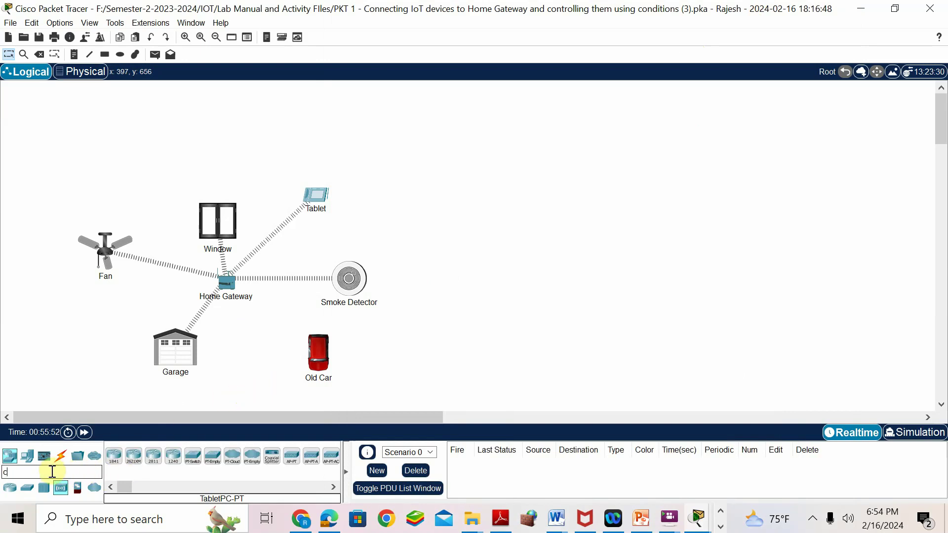
{"action": "key", "text": "BackSpace"}
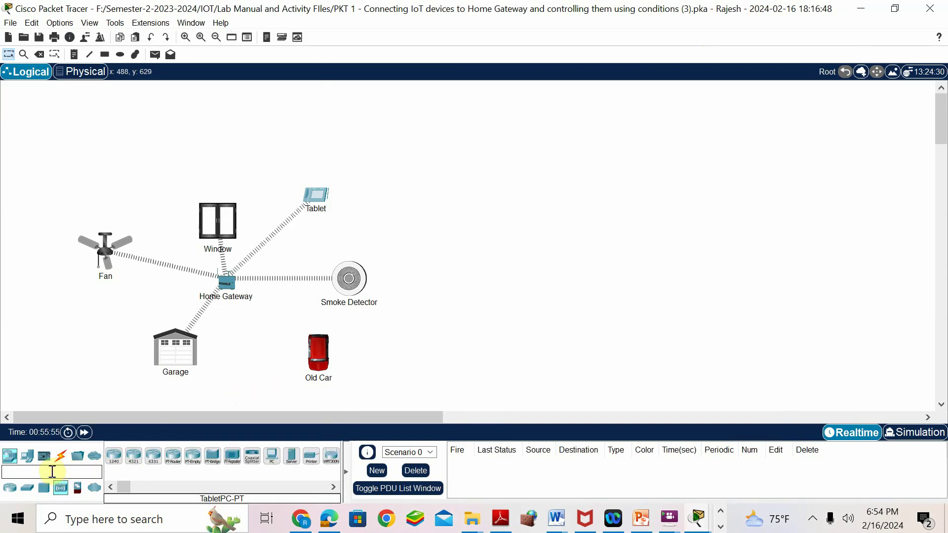
{"action": "key", "text": "r"}
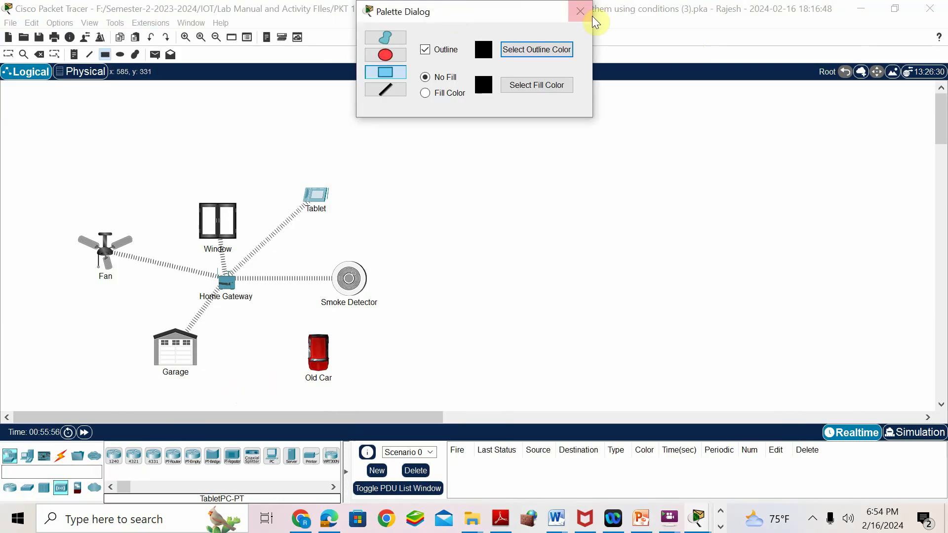
{"action": "left_click", "coordinate": [580, 11]}
Step: Filter the device list with 'ca' so Old Car appears
{"action": "left_click", "coordinate": [58, 469]}
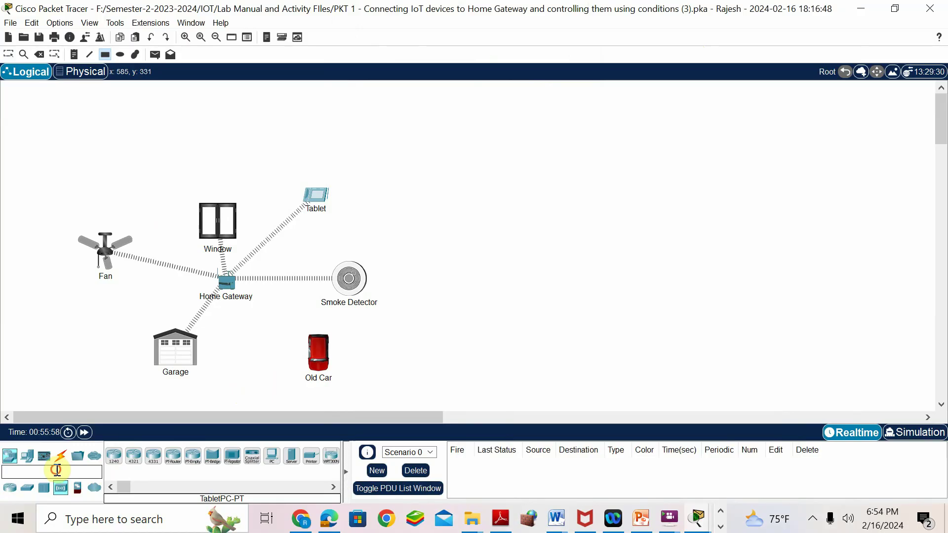
{"action": "type", "text": "c"}
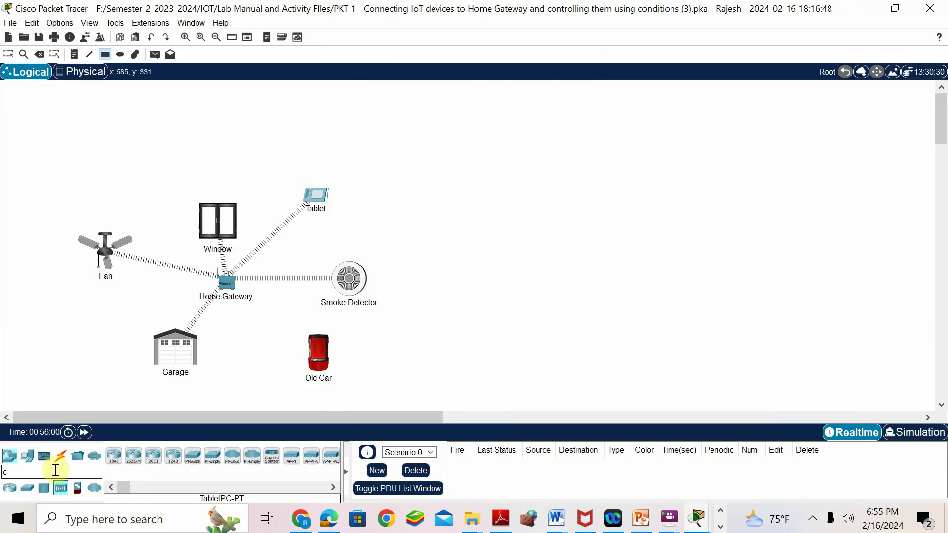
{"action": "key", "text": "BackSpace"}
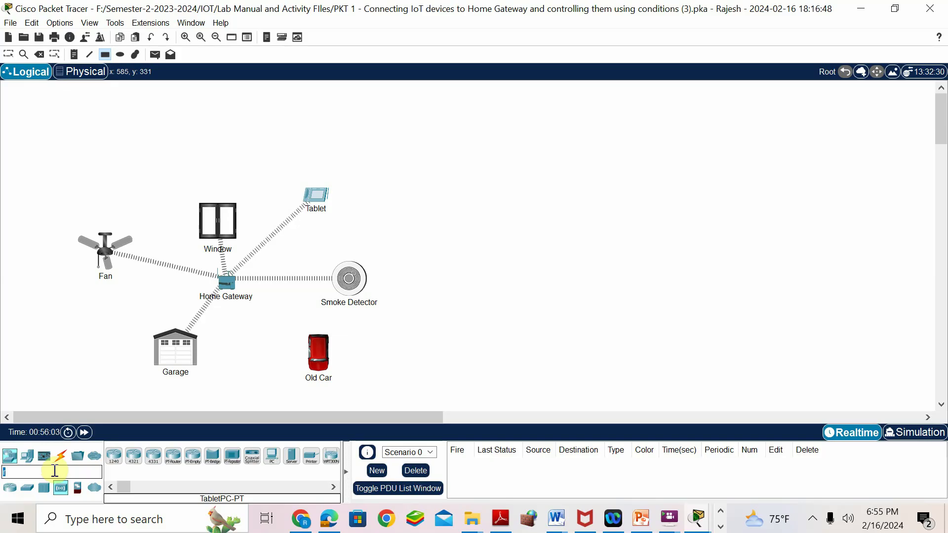
{"action": "type", "text": "acar"}
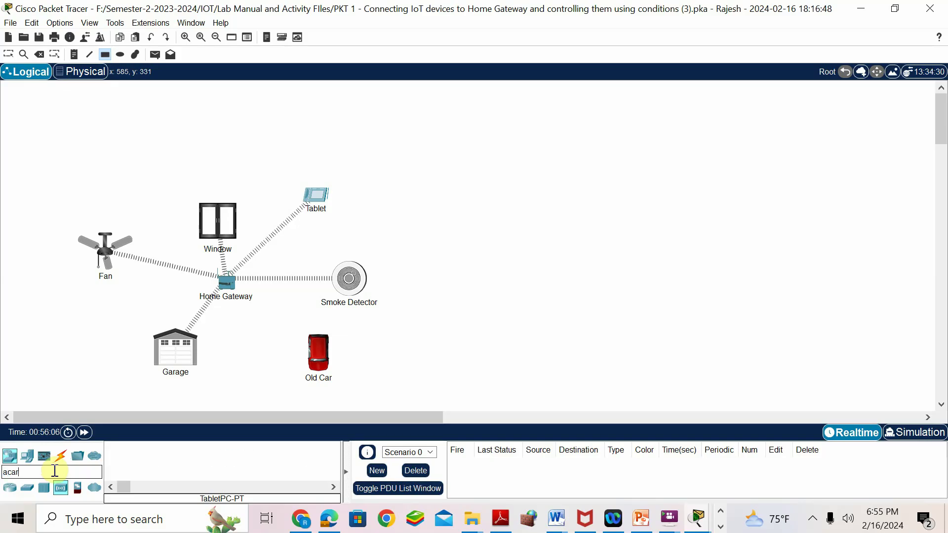
{"action": "key", "text": "BackSpace"}
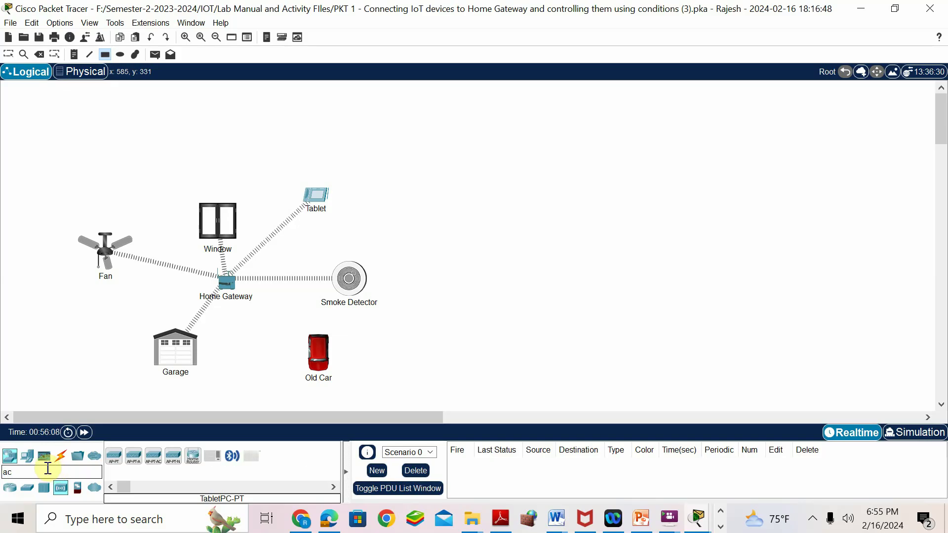
{"action": "key", "text": "BackSpace"}
{"action": "key", "text": "BackSpace"}
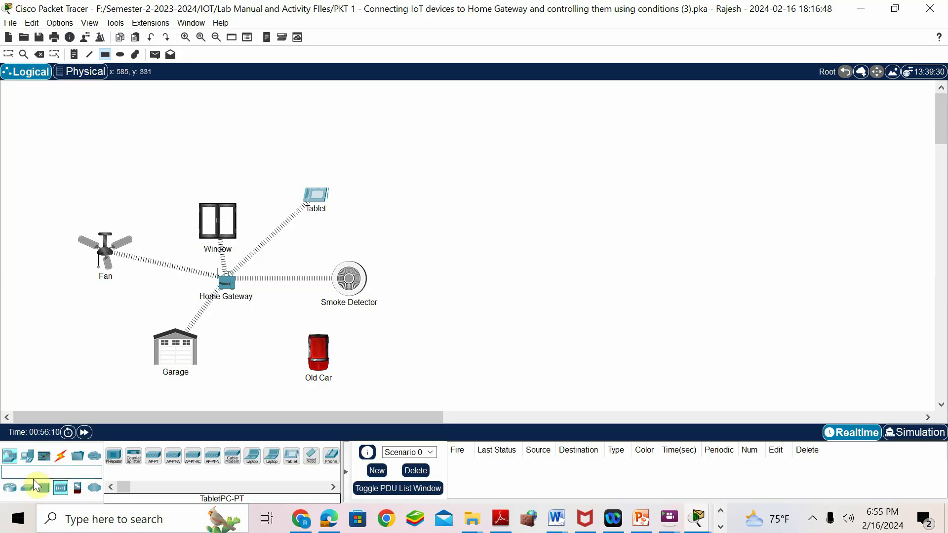
{"action": "type", "text": "ca"}
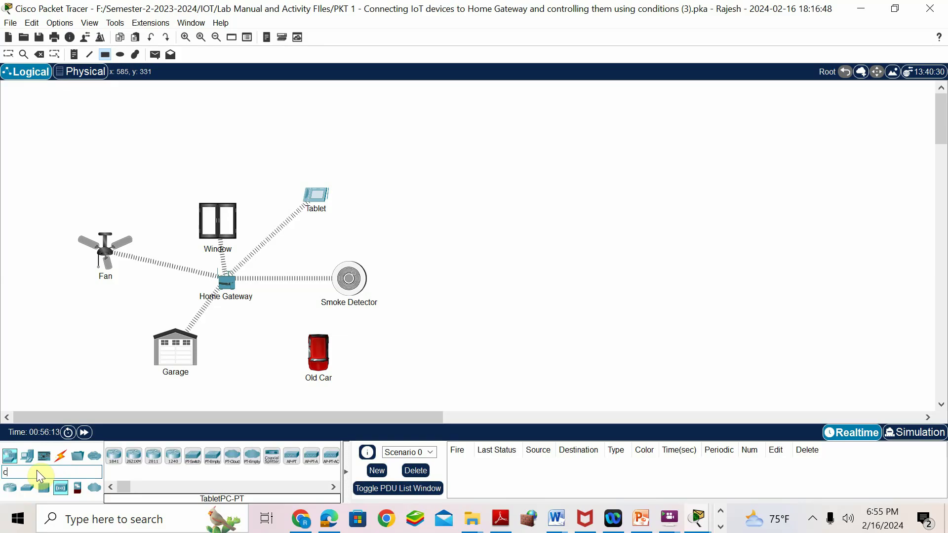
Step: Place Old Car devices IoT5 through IoT8 in a row on the canvas
{"action": "left_click", "coordinate": [173, 458]}
{"action": "left_click", "coordinate": [251, 340]}
{"action": "left_click", "coordinate": [173, 459]}
{"action": "left_click", "coordinate": [390, 325]}
{"action": "left_click", "coordinate": [173, 458]}
{"action": "left_click", "coordinate": [444, 334]}
{"action": "left_click", "coordinate": [173, 458]}
{"action": "left_click", "coordinate": [497, 343]}
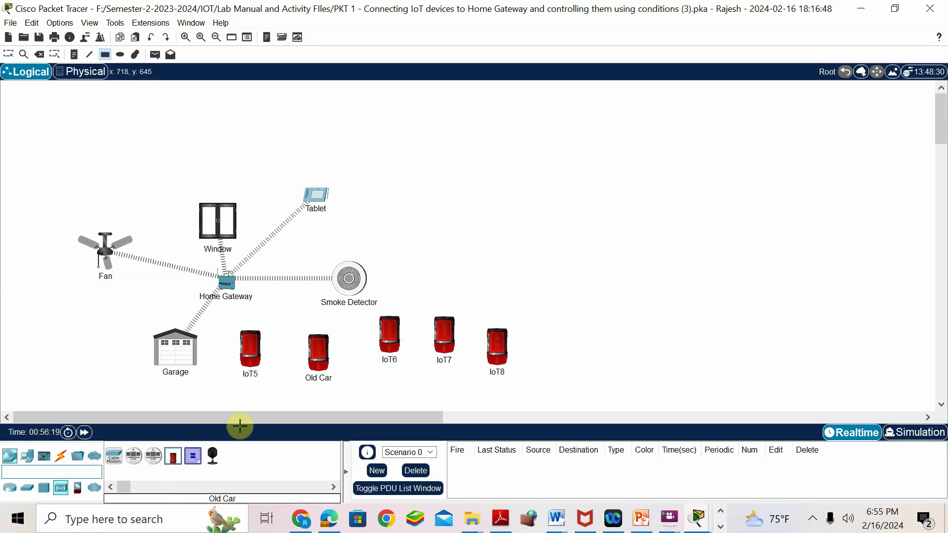
Step: Place Old Car IoT9 at upper right, IoT10 and IoT11 below
{"action": "left_click", "coordinate": [510, 269]}
{"action": "left_click", "coordinate": [172, 459]}
{"action": "left_click", "coordinate": [354, 362]}
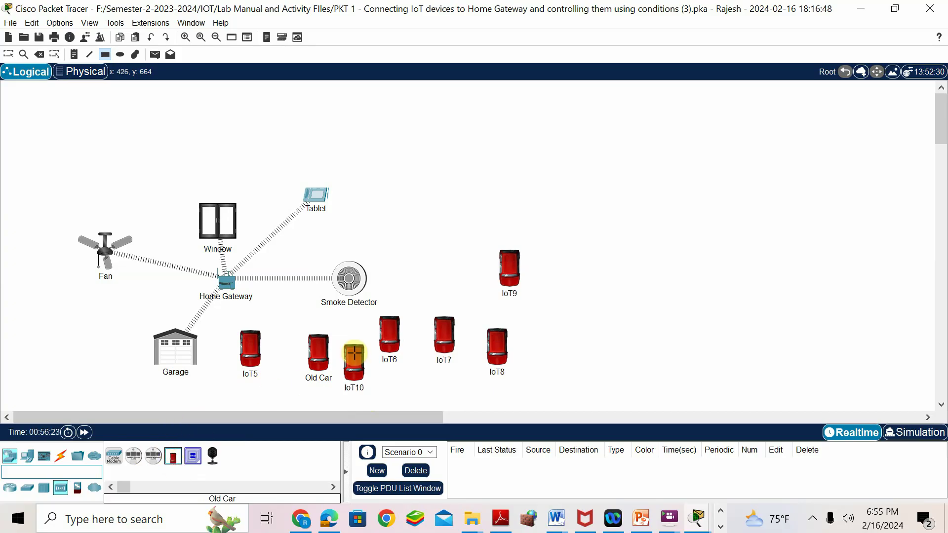
{"action": "left_click", "coordinate": [177, 459]}
{"action": "left_click", "coordinate": [447, 368]}
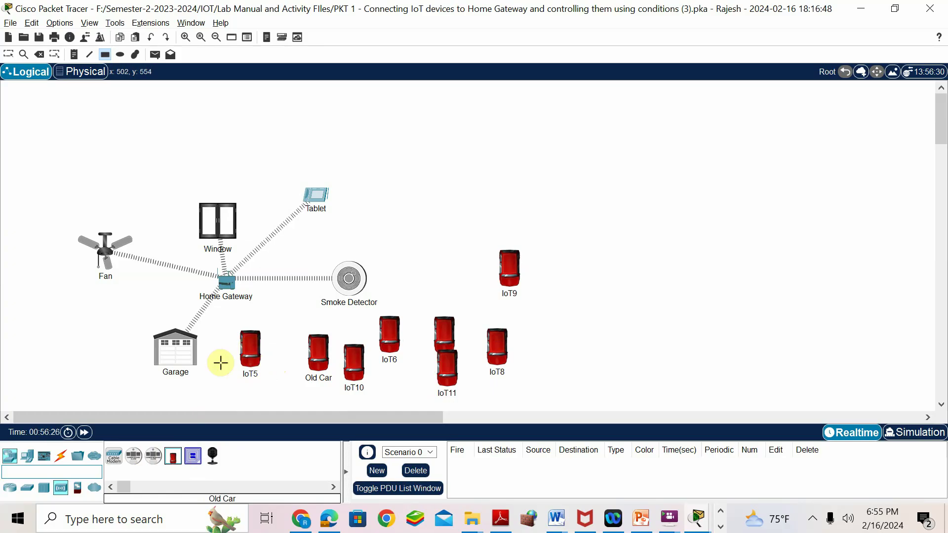
{"action": "left_click", "coordinate": [8, 55]}
Step: Make every Old Car emit smoke and check the Smoke Detector alarm on the tablet
{"action": "left_click", "coordinate": [253, 344], "text": "alt"}
{"action": "left_click", "coordinate": [318, 350], "text": "alt"}
{"action": "left_click", "coordinate": [350, 356], "text": "alt"}
{"action": "left_click", "coordinate": [395, 326], "text": "alt"}
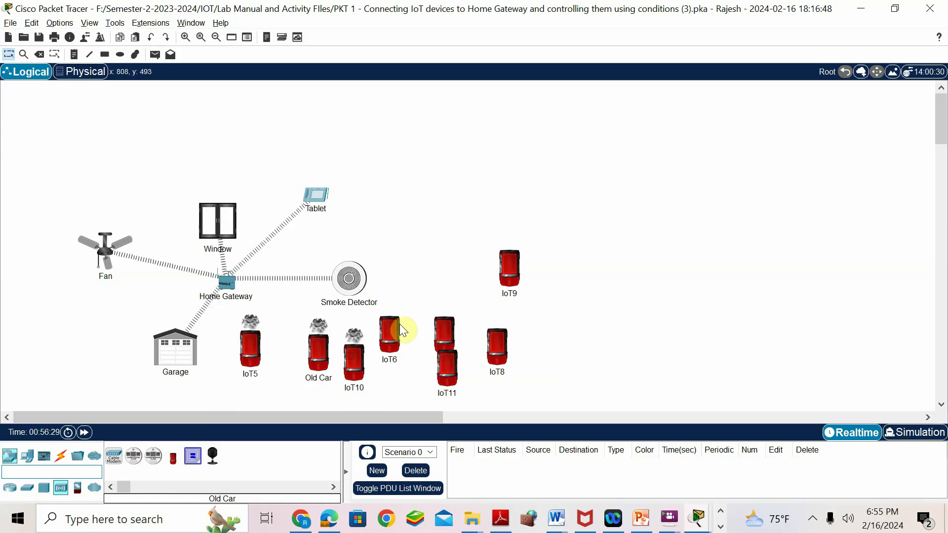
{"action": "left_click", "coordinate": [442, 341], "text": "alt"}
{"action": "left_click", "coordinate": [449, 367], "text": "alt"}
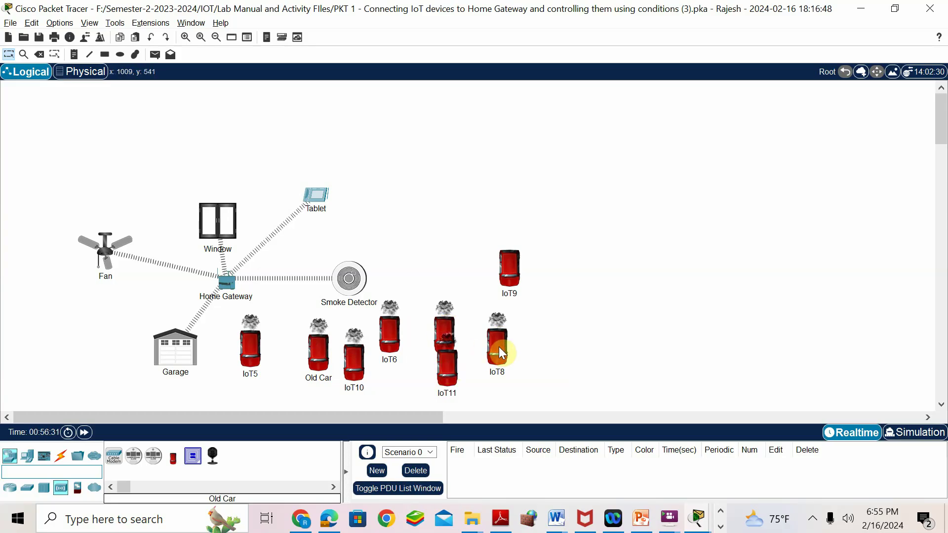
{"action": "left_click", "coordinate": [316, 196]}
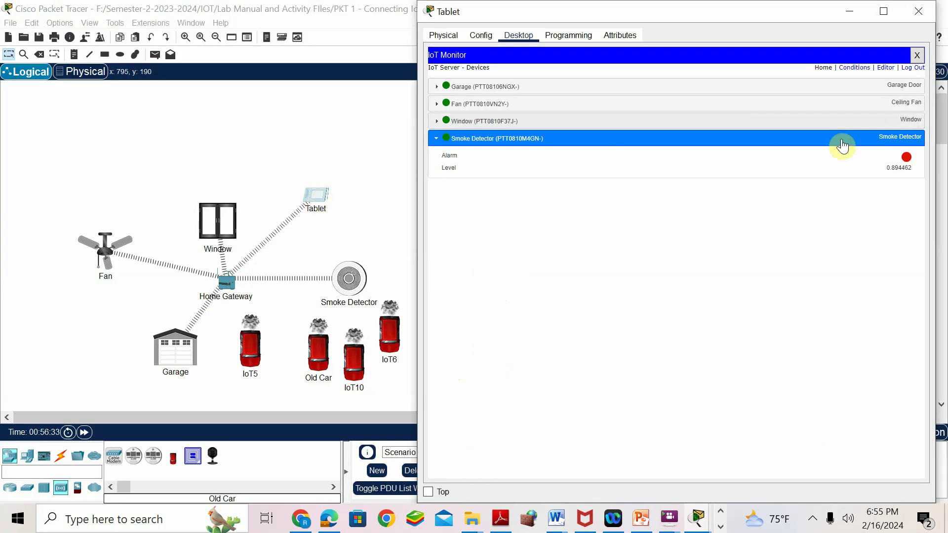
{"action": "left_click", "coordinate": [378, 213]}
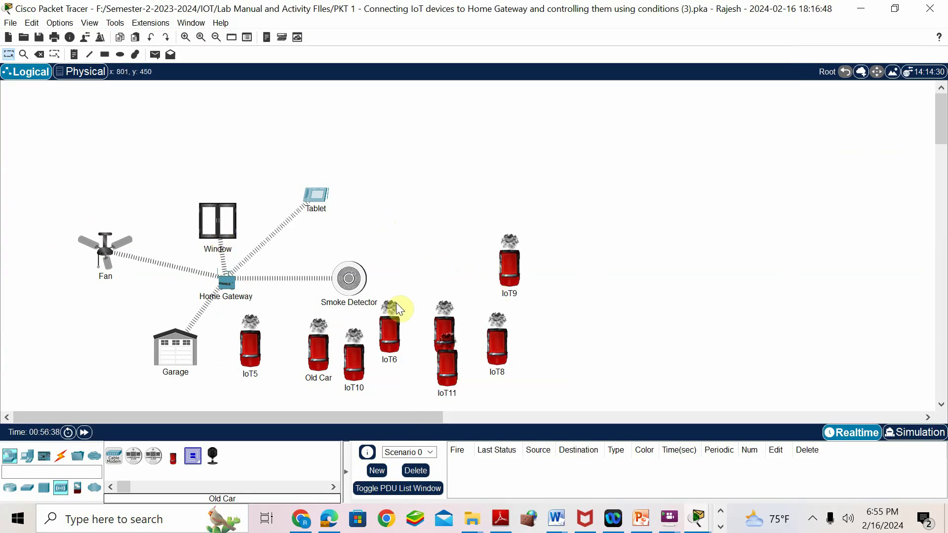
{"action": "mouse_move", "coordinate": [91, 254]}
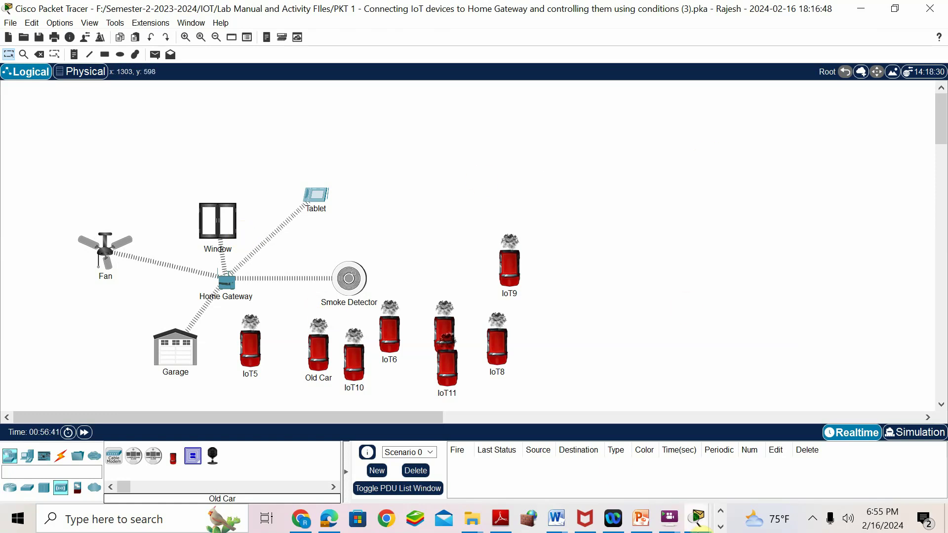
{"action": "left_click", "coordinate": [698, 524]}
{"action": "left_click", "coordinate": [721, 524]}
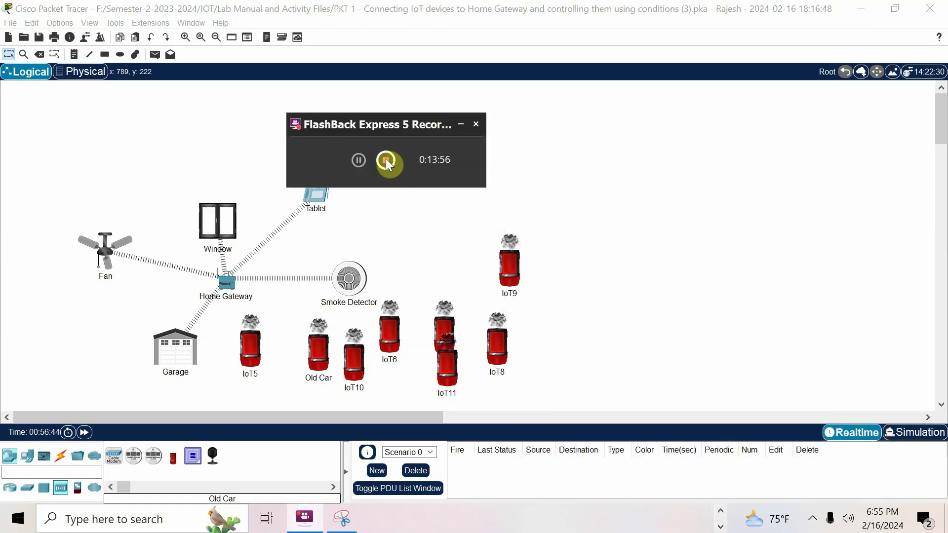